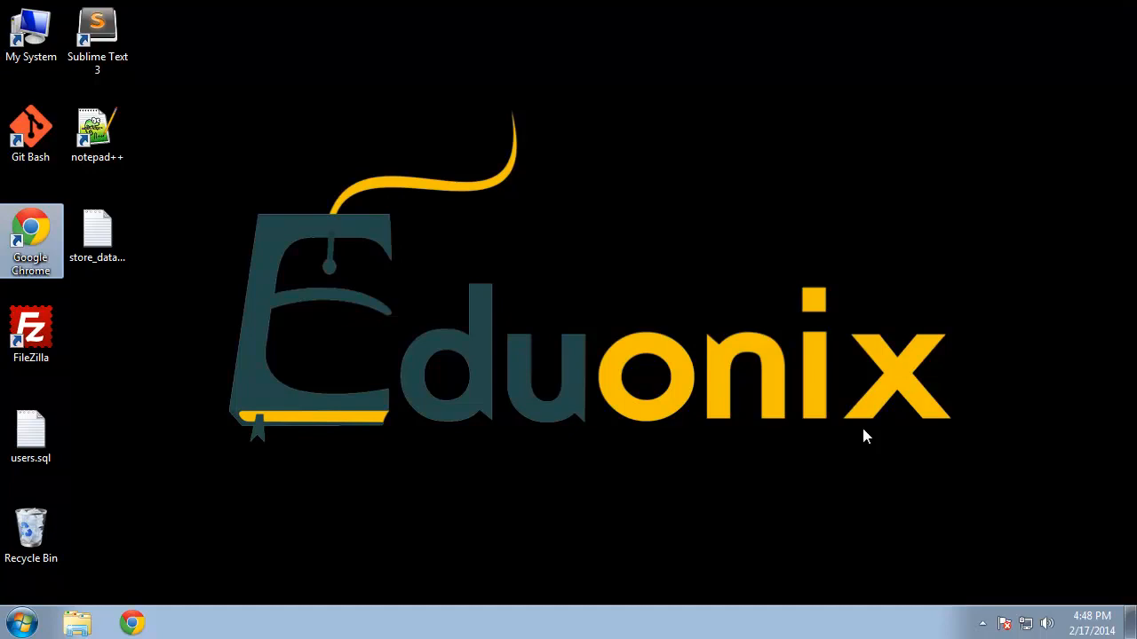
Step: Open store_database_schema.txt in Notepad, size it on the right to show all tables, and launch Chrome
double_click(97, 233)
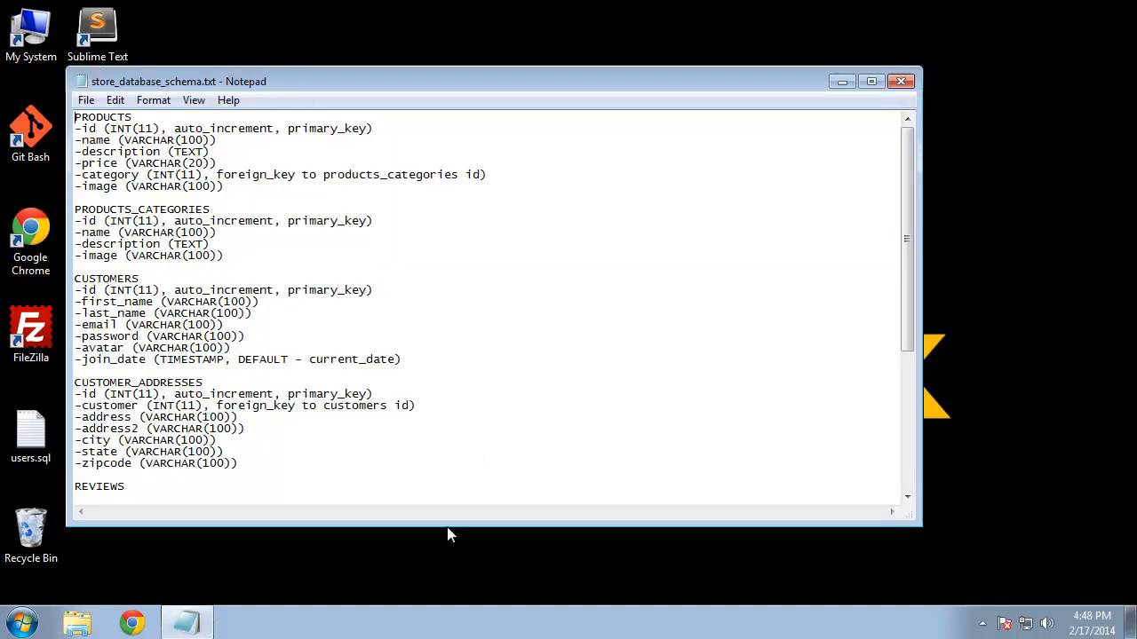
drag(438, 525, 422, 578)
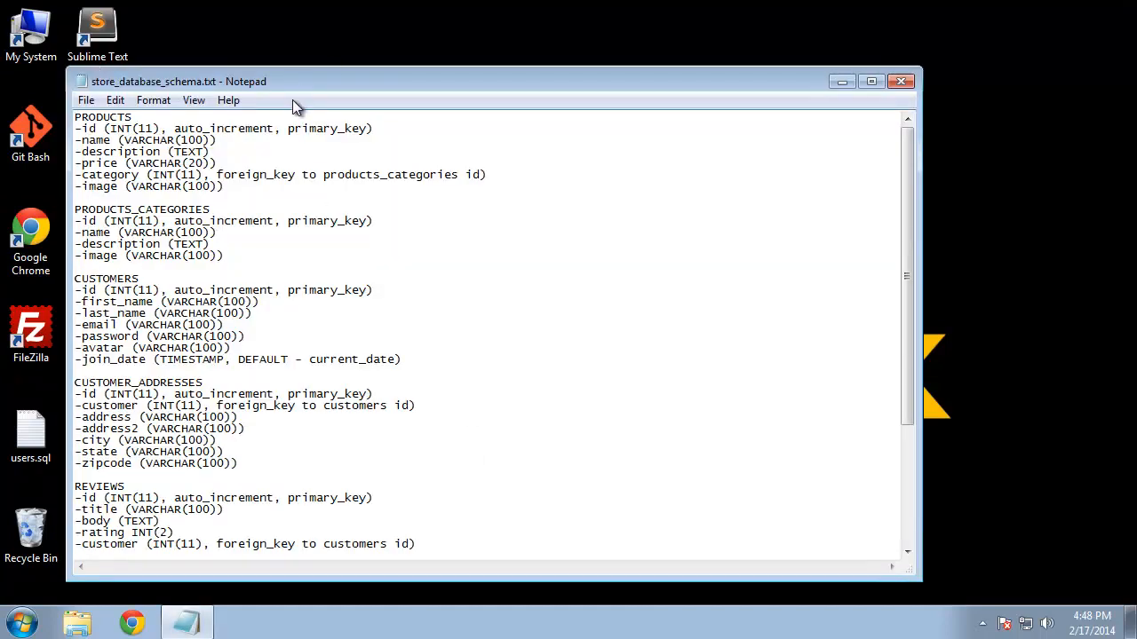
drag(920, 173, 556, 151)
drag(313, 84, 886, 30)
drag(958, 526, 961, 585)
click(132, 623)
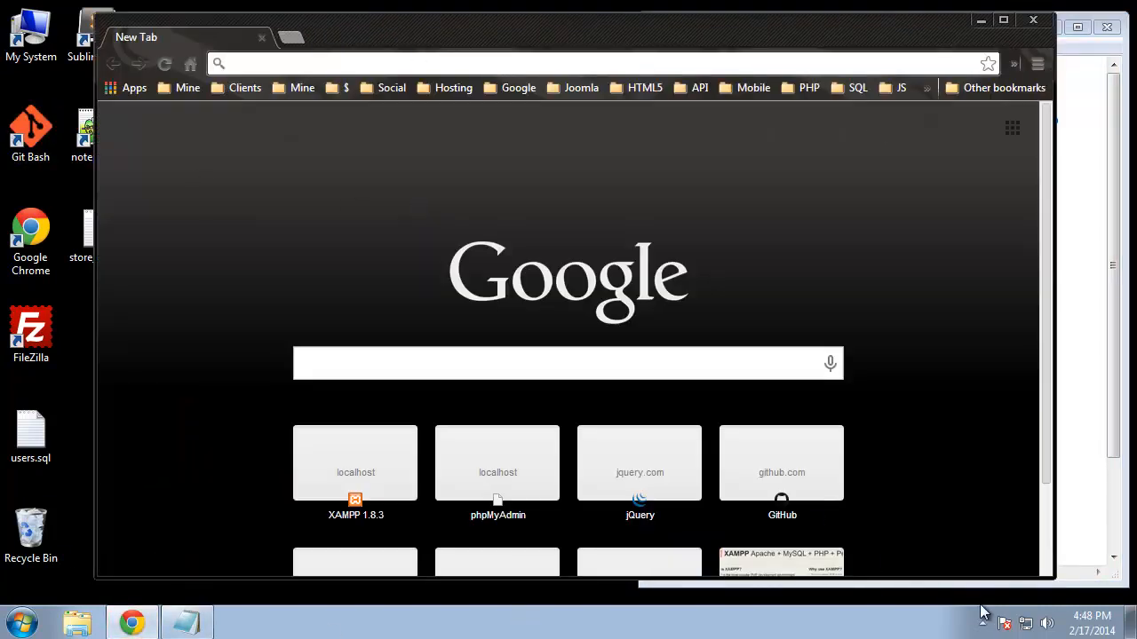
Step: Confirm in the XAMPP Control Panel that Apache and MySQL are running
click(982, 625)
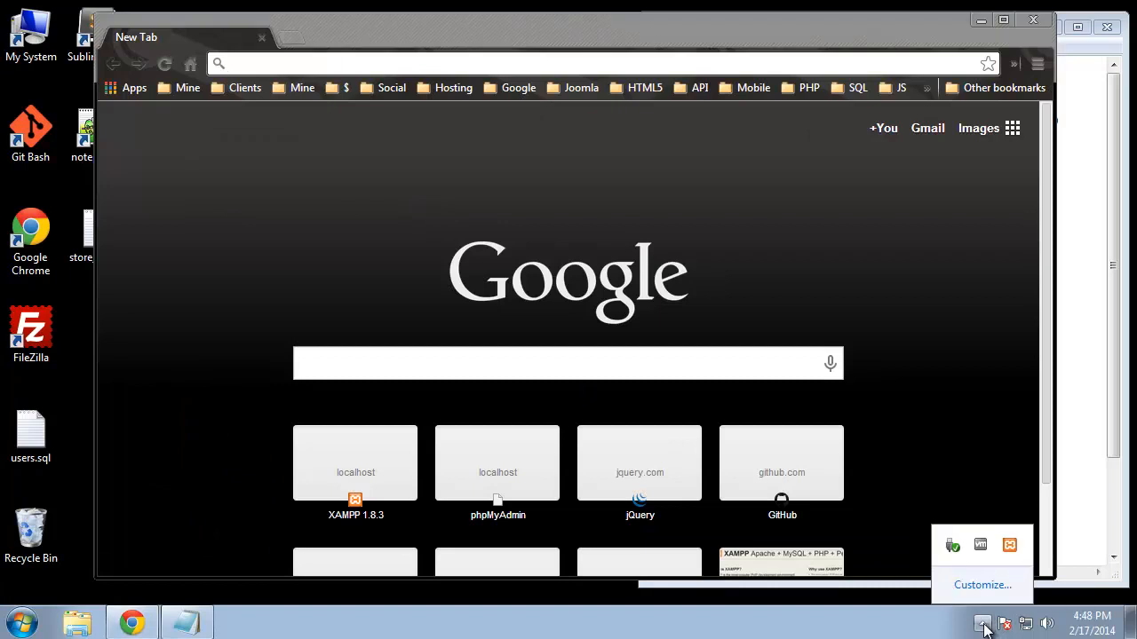
click(1011, 549)
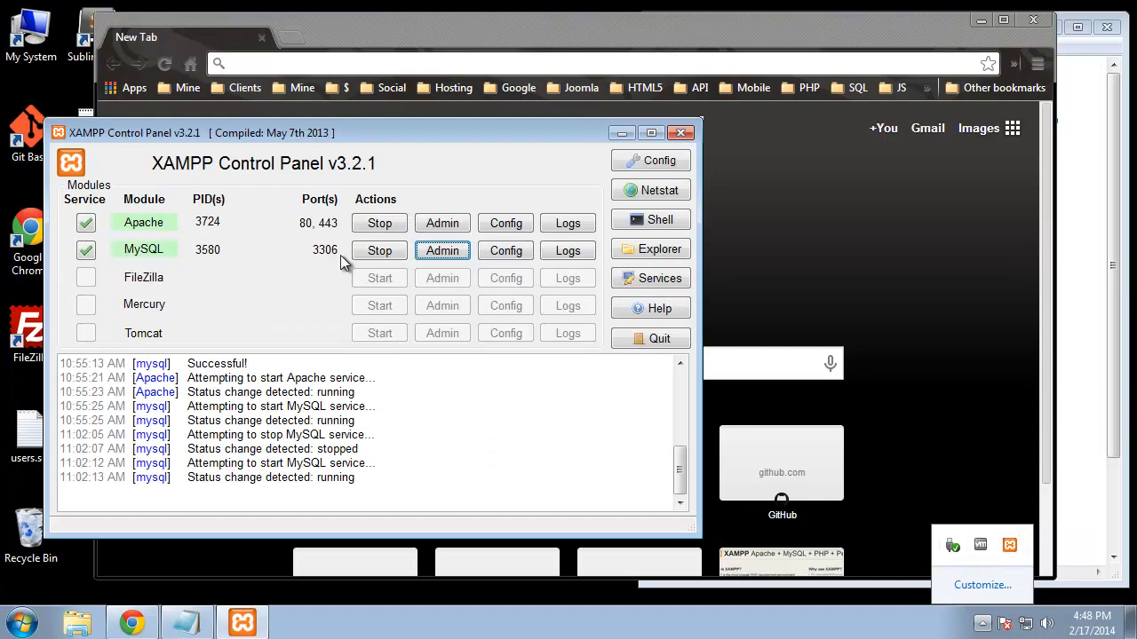
click(882, 213)
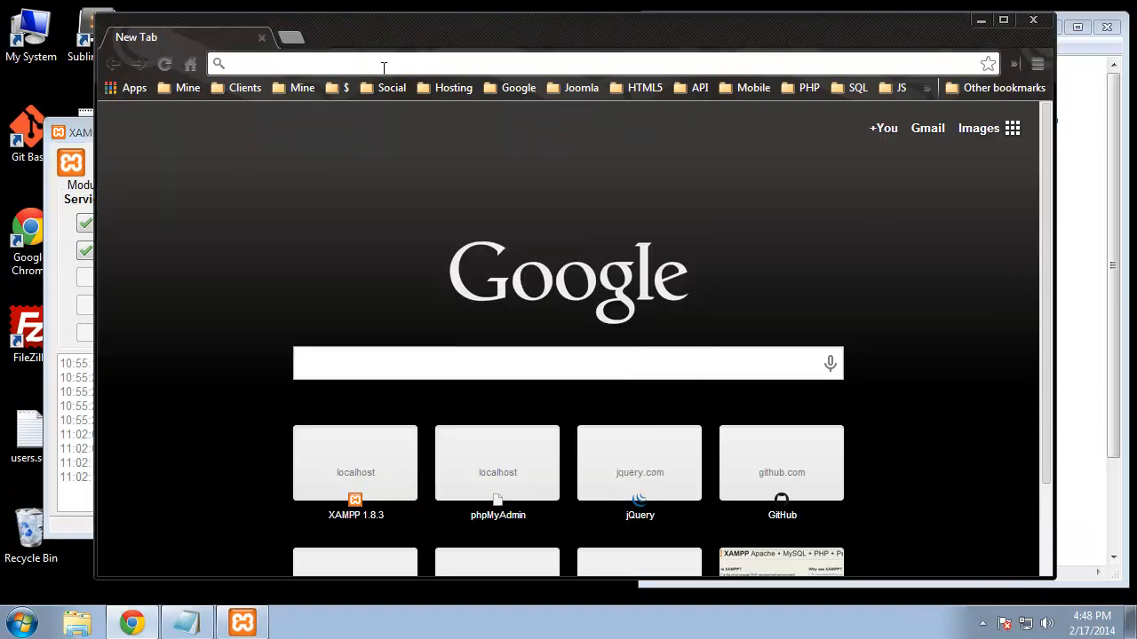
Step: Load localhost/phpmyadmin in Chrome
click(407, 64)
text(localhost)
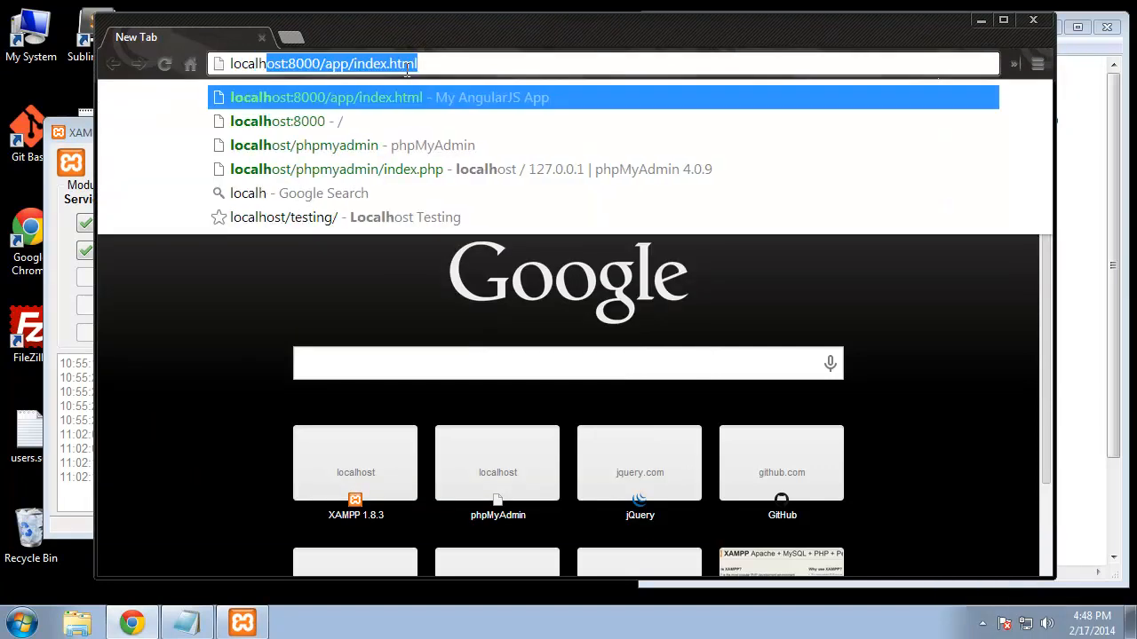
text(/)
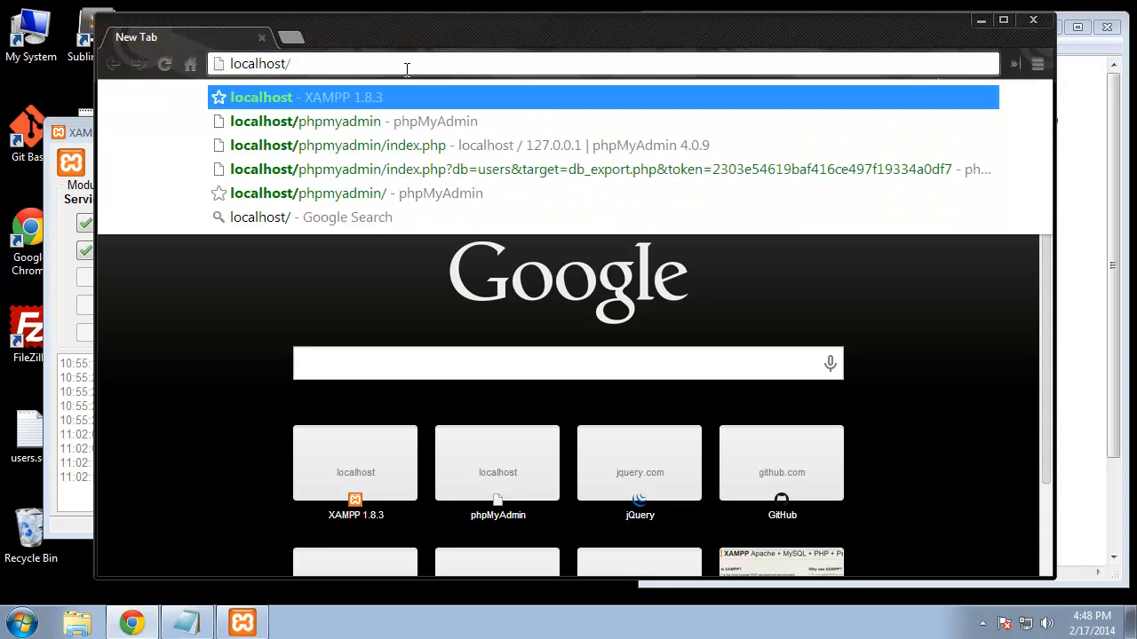
text(phpmyadmin)
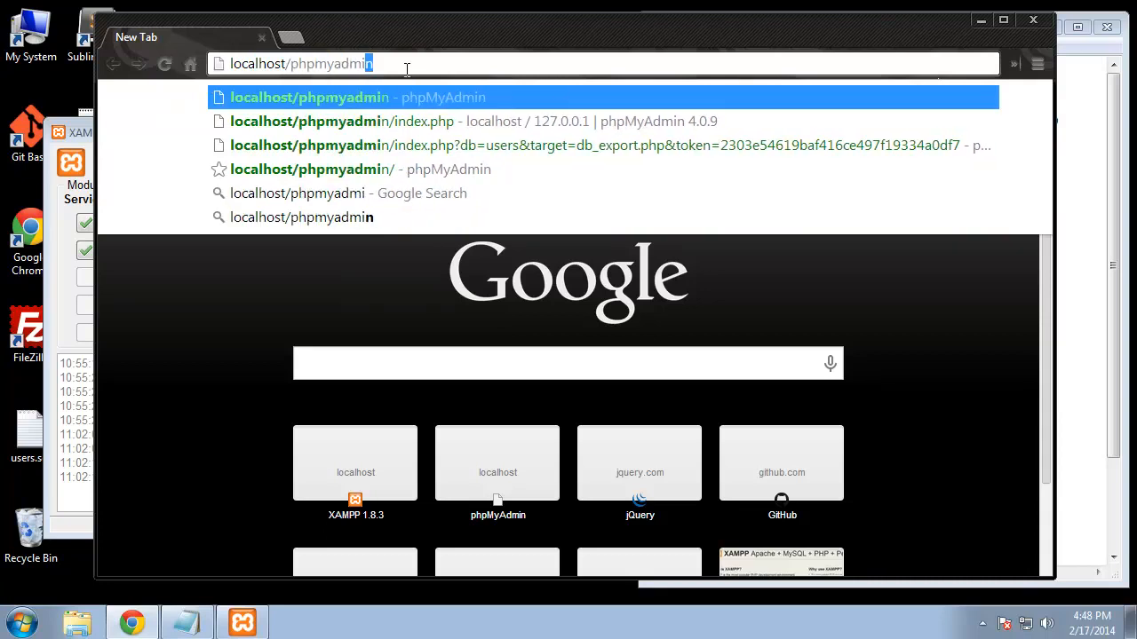
key(Return)
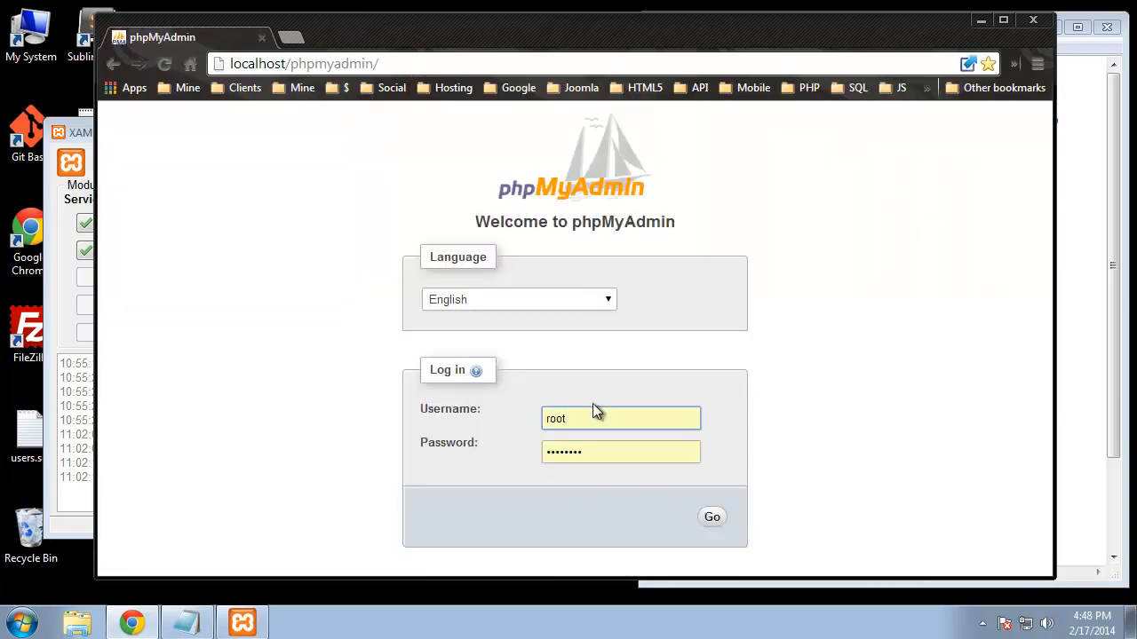
Step: Sign in to phpMyAdmin with the account password
key(Tab)
text(root)
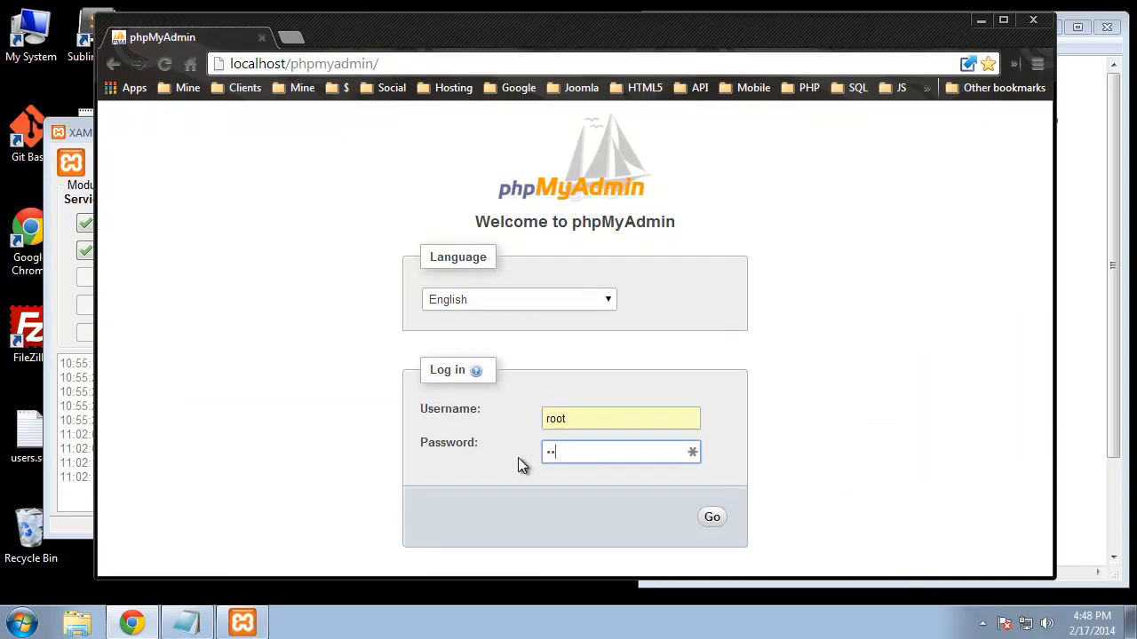
click(721, 523)
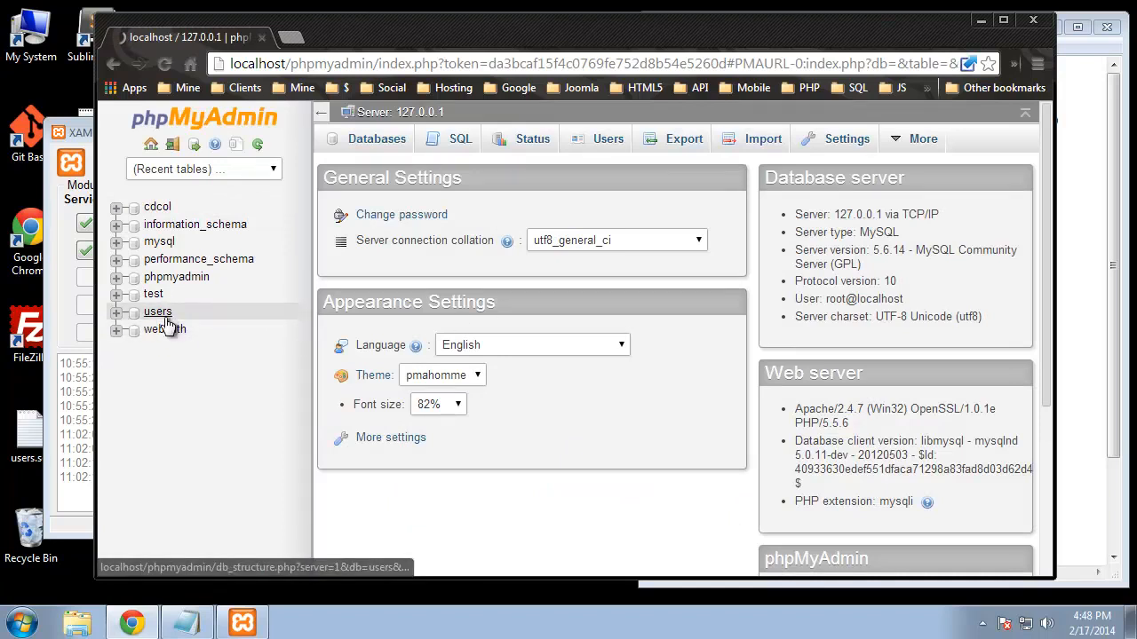
Step: Create a database named store and open its empty structure page
click(369, 218)
click(384, 272)
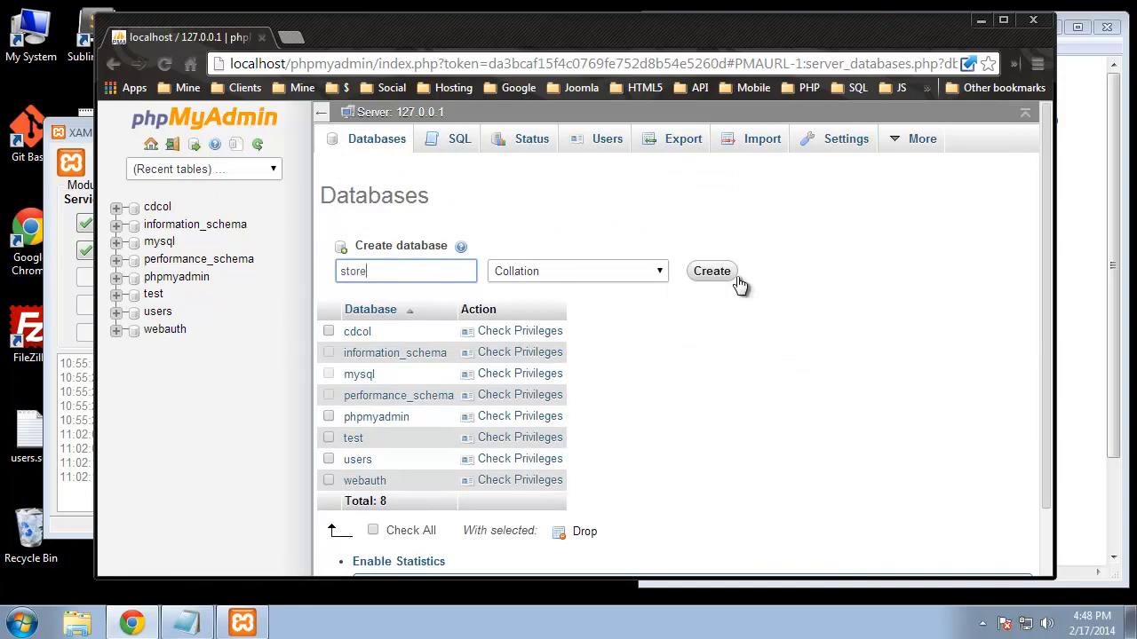
click(715, 276)
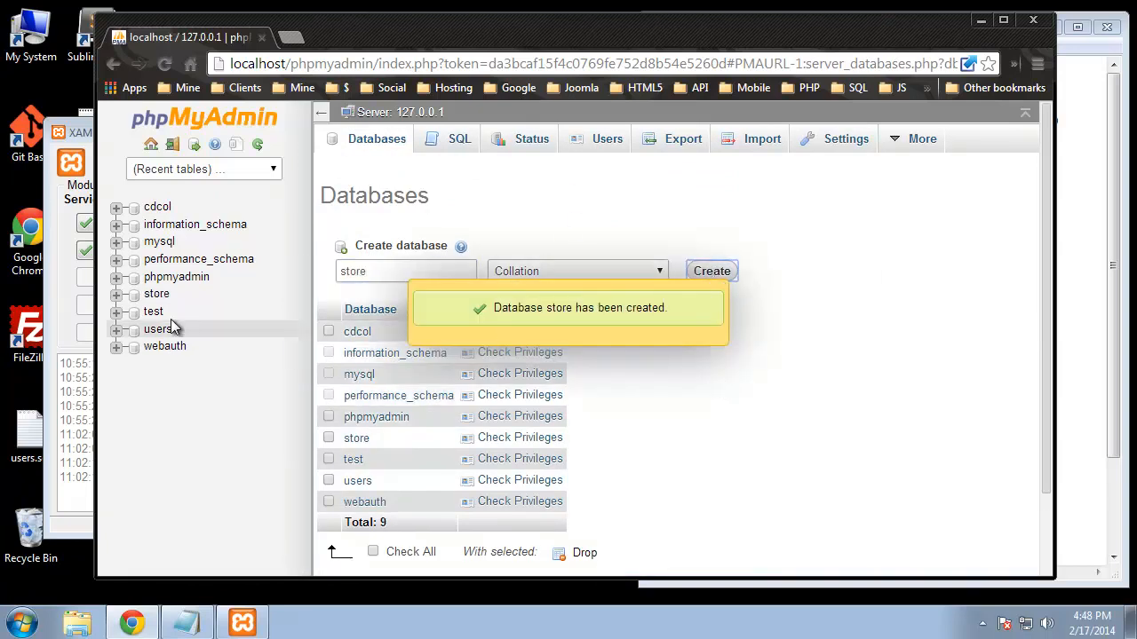
click(156, 294)
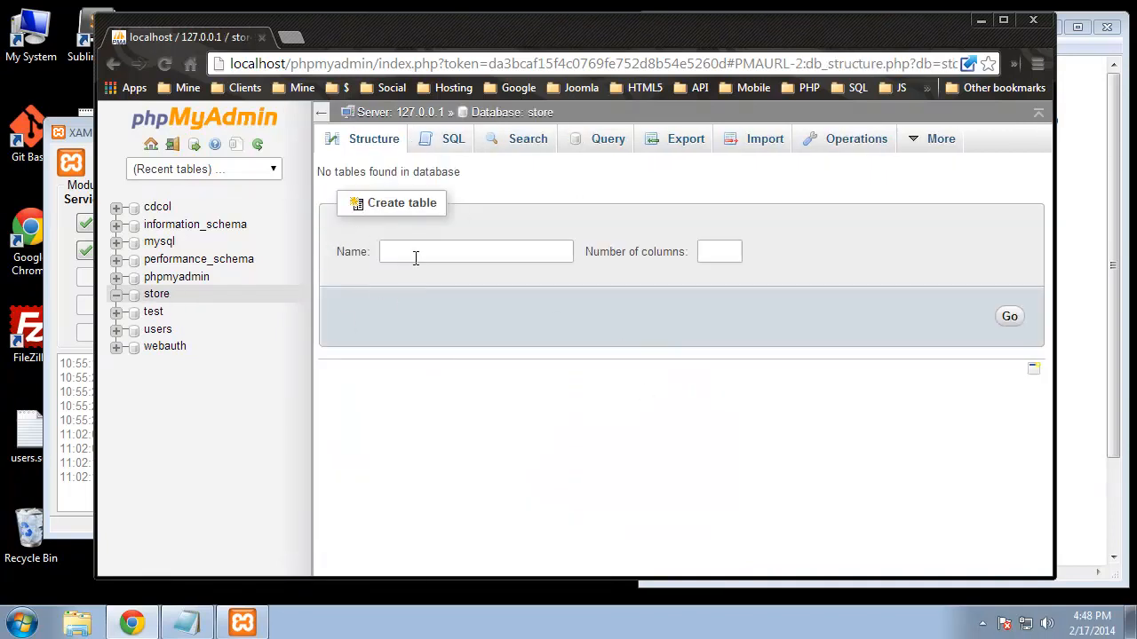
Step: Arrange the browser and the schema notes side by side
drag(1055, 225, 830, 233)
drag(723, 49, 668, 47)
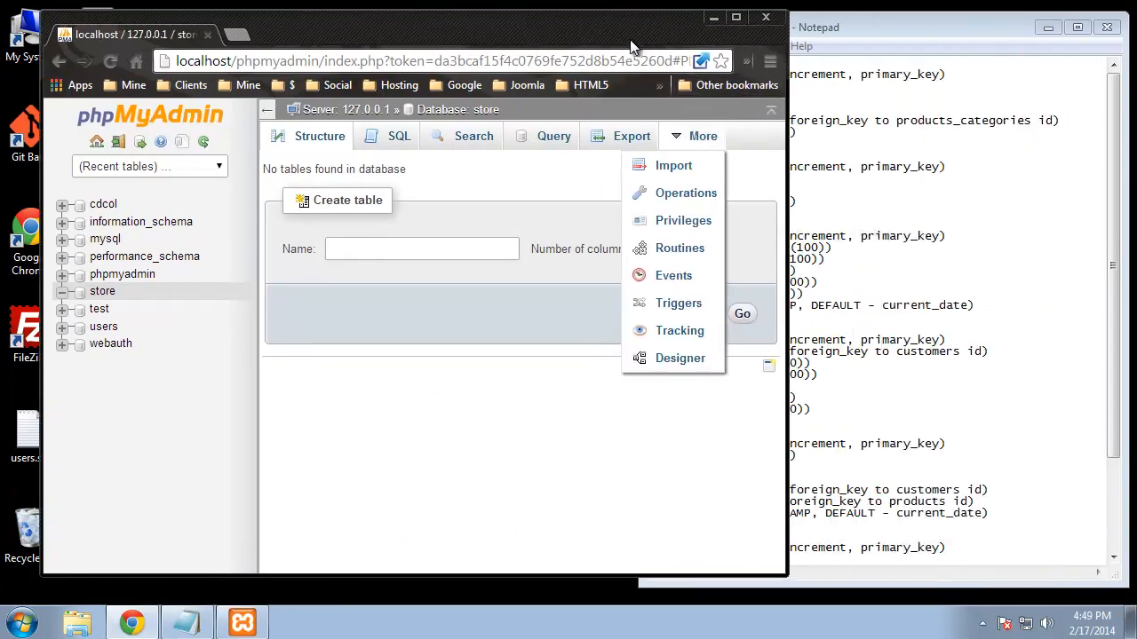
drag(337, 25, 317, 24)
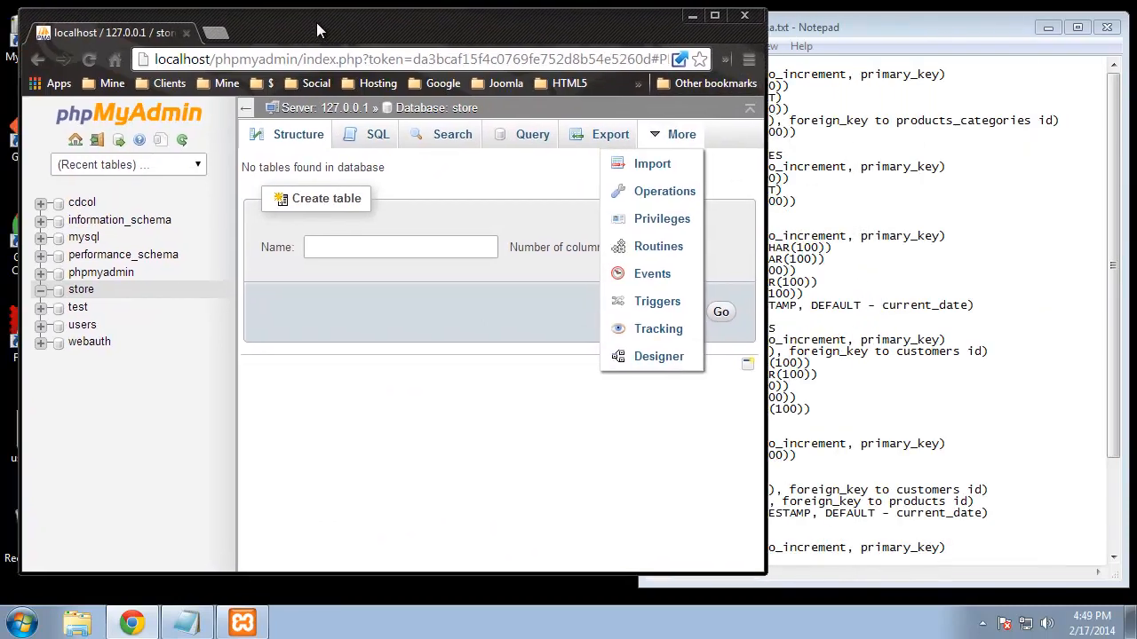
click(888, 189)
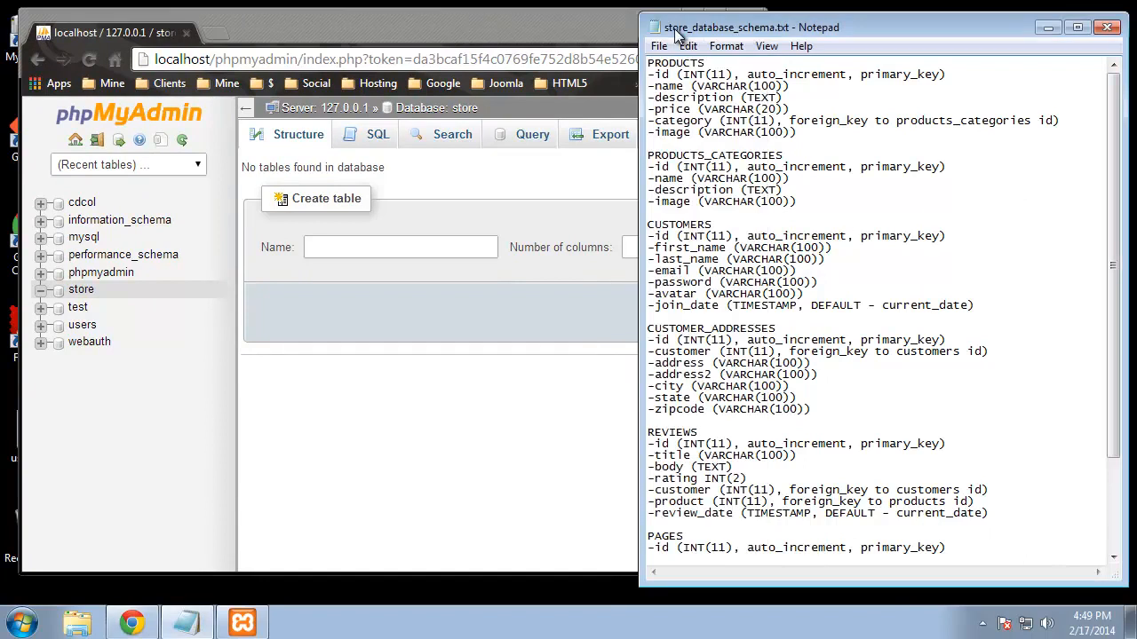
drag(641, 60, 683, 60)
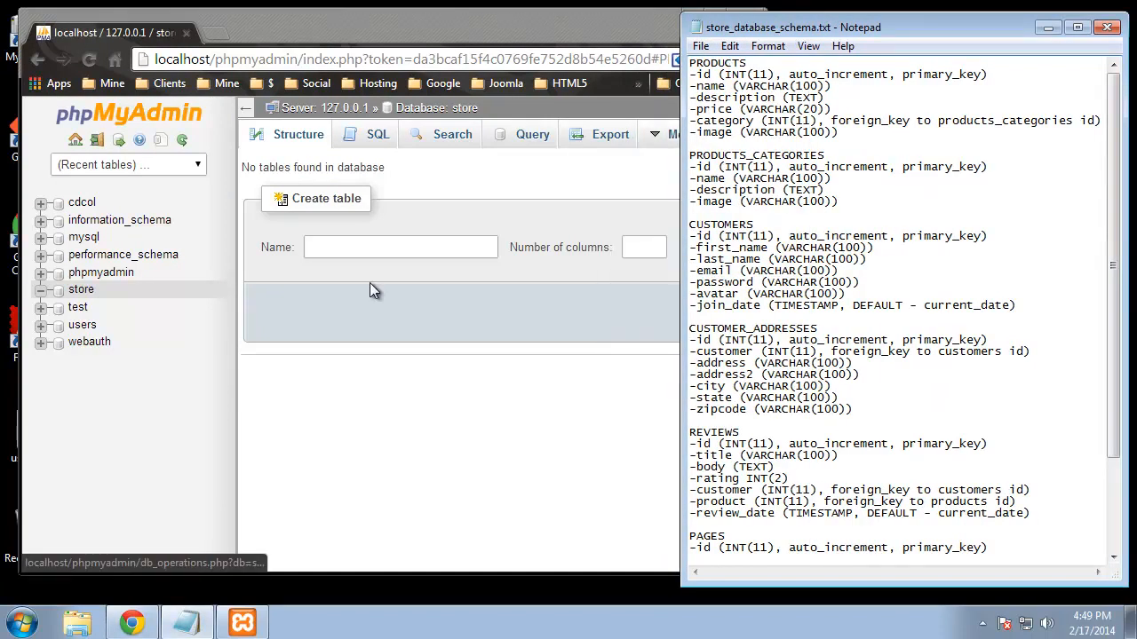
Step: Enter products as the new table name with six columns and generate the form
click(397, 250)
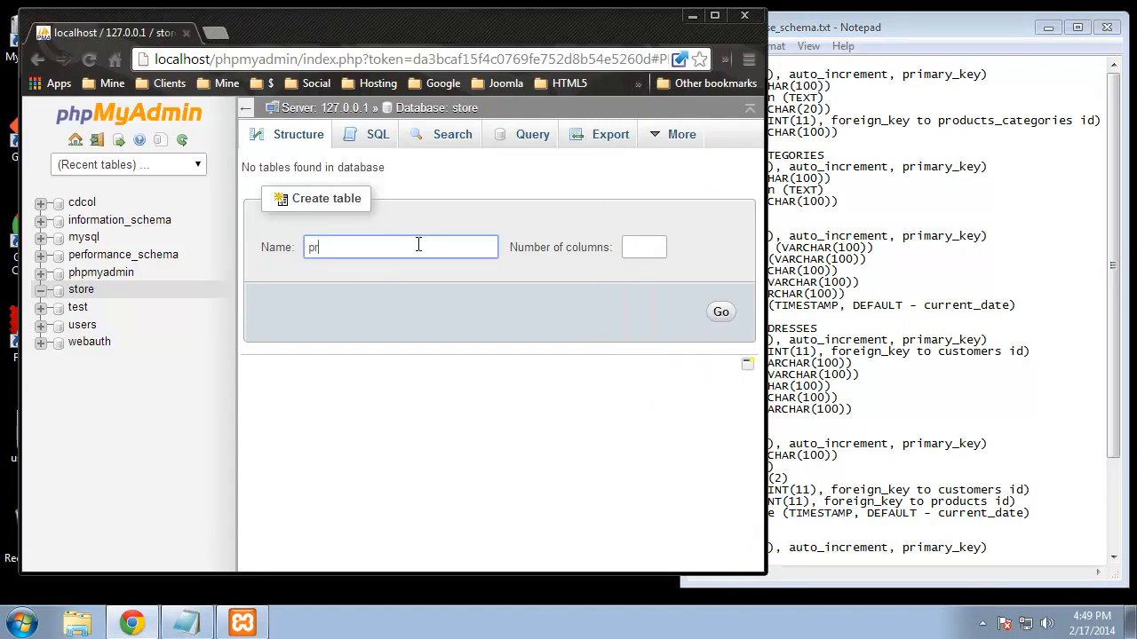
click(917, 122)
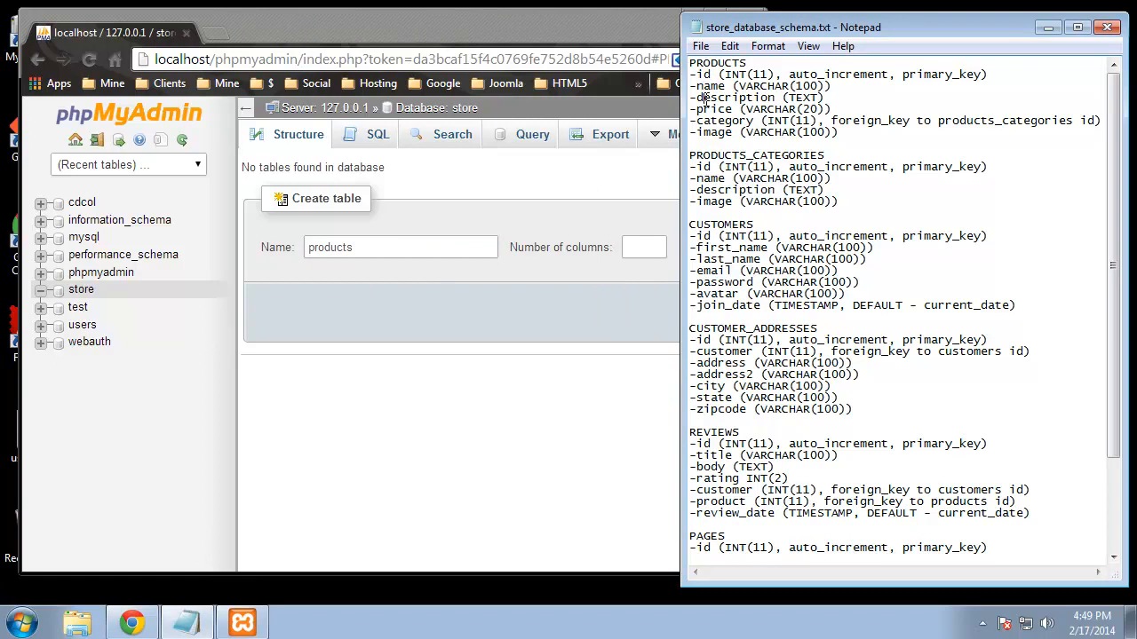
click(637, 252)
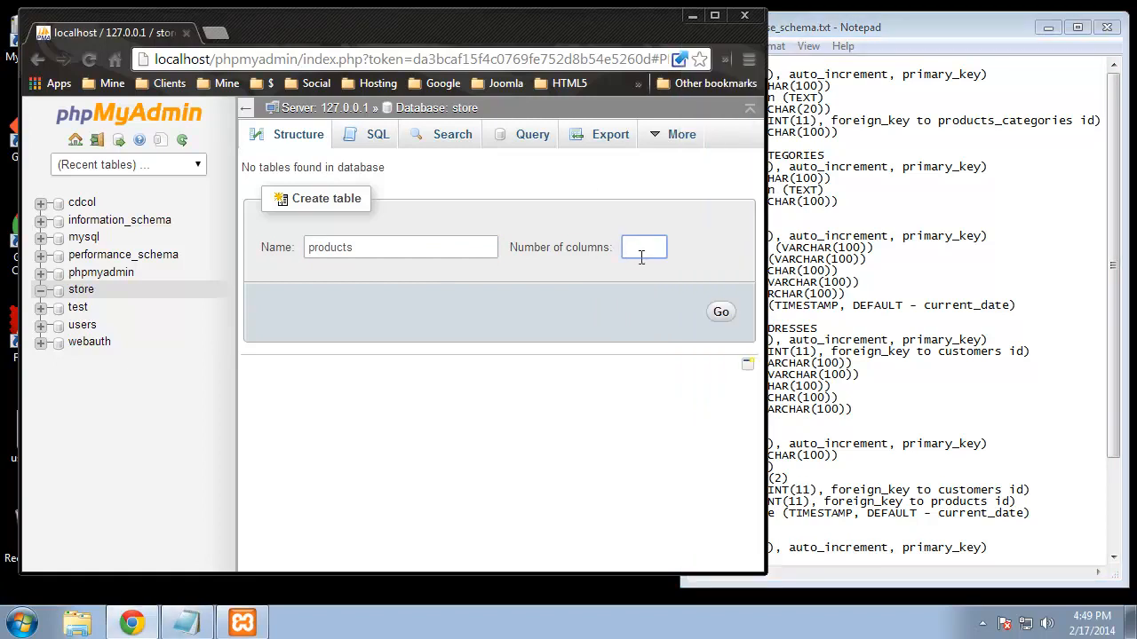
click(721, 315)
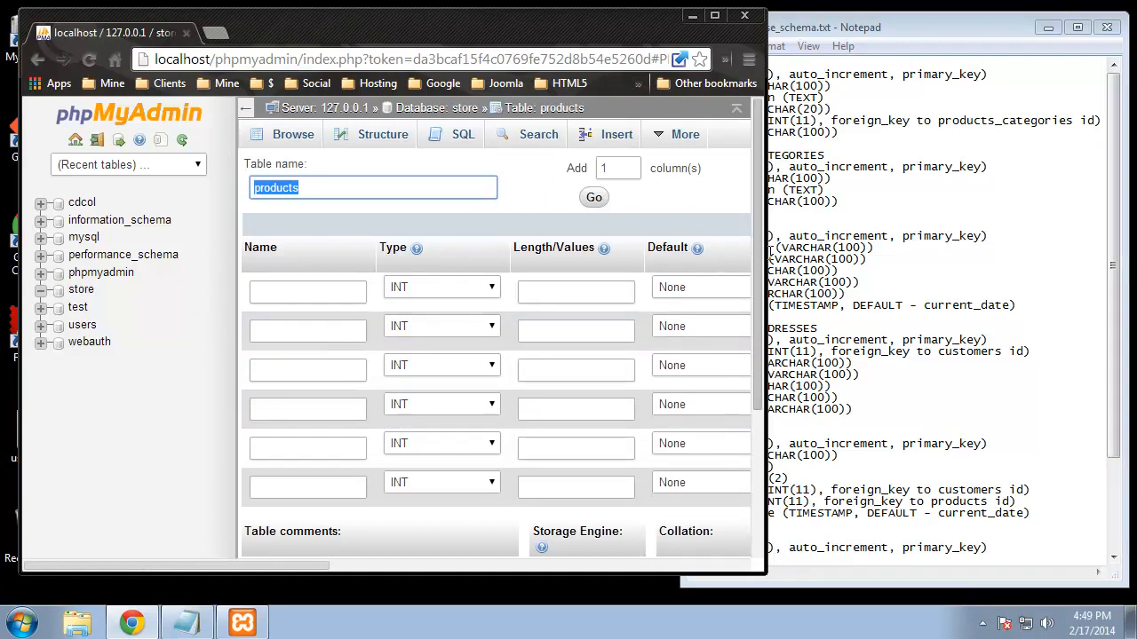
Step: Name the first products column id with length 11
drag(766, 258, 1084, 259)
click(297, 269)
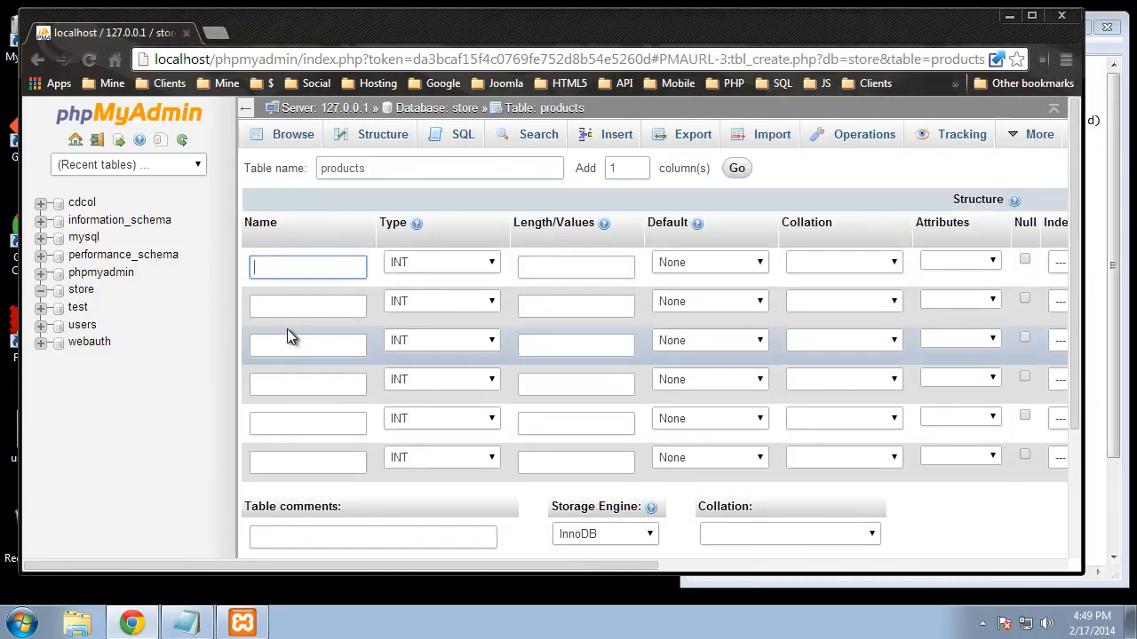
text(id)
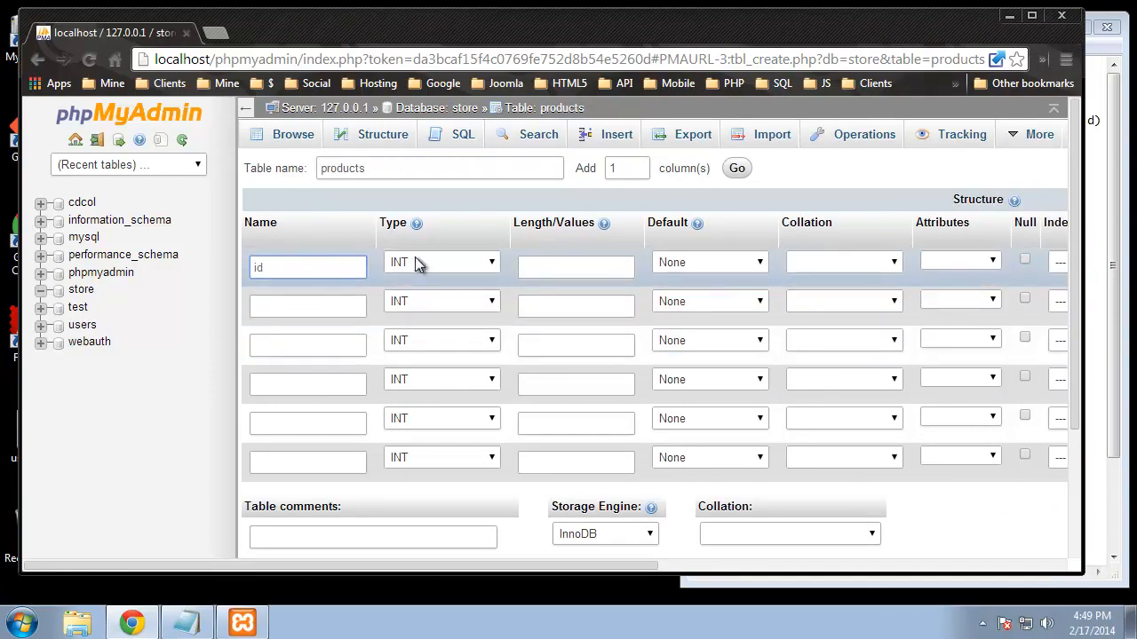
click(555, 272)
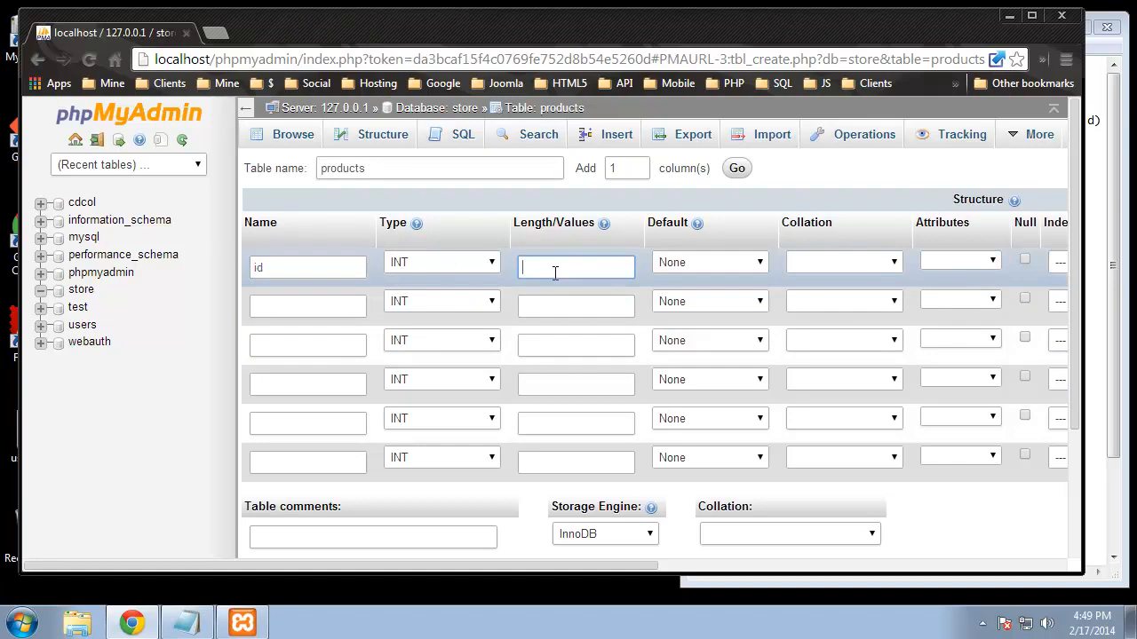
click(1123, 84)
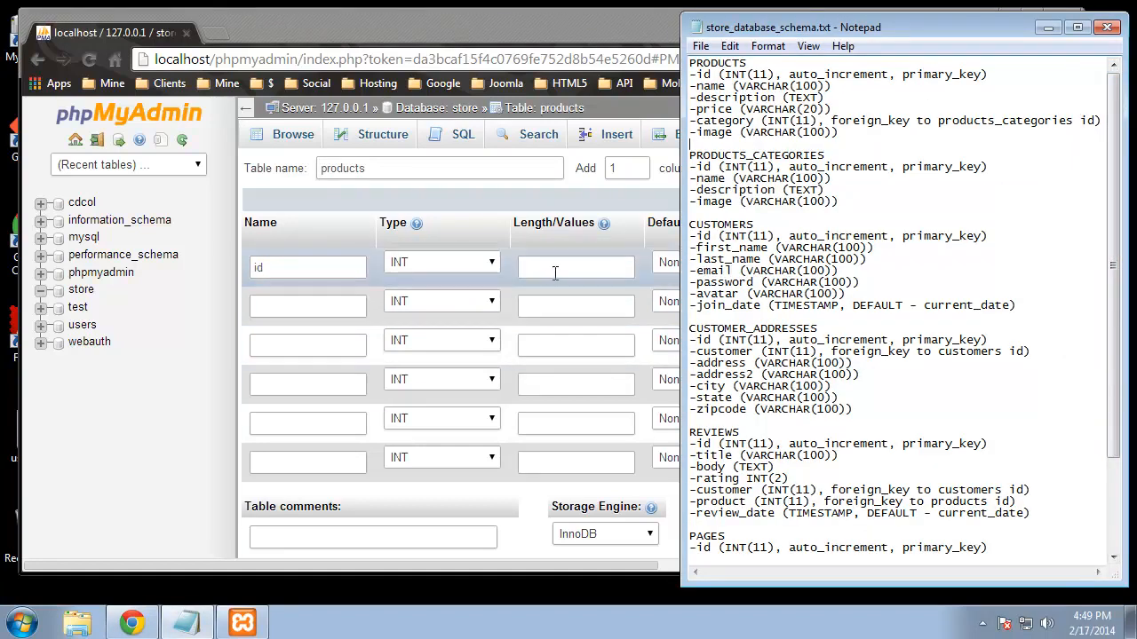
click(552, 275)
text(11)
Step: Make id the auto-incrementing primary key and name the second column name
click(1120, 173)
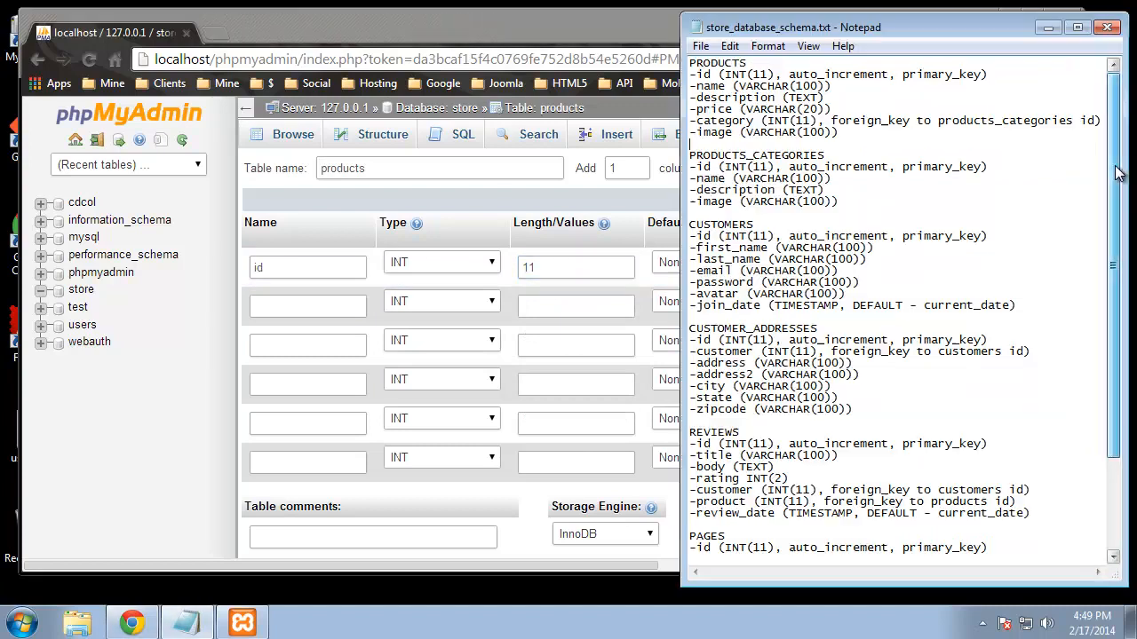
drag(788, 75, 986, 74)
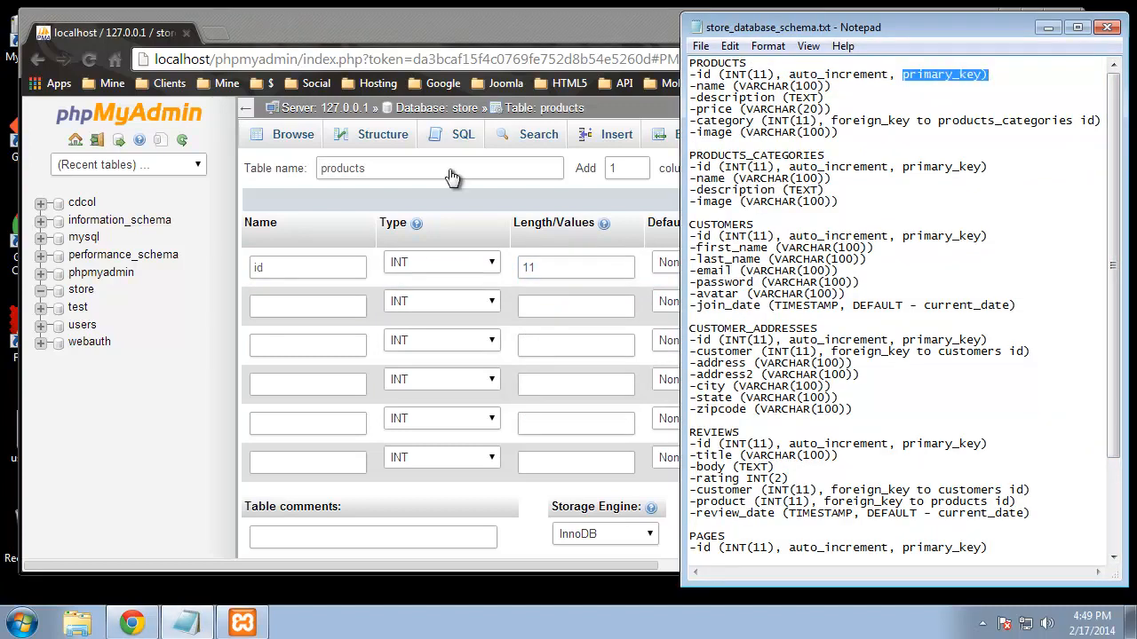
click(609, 483)
drag(592, 564, 871, 558)
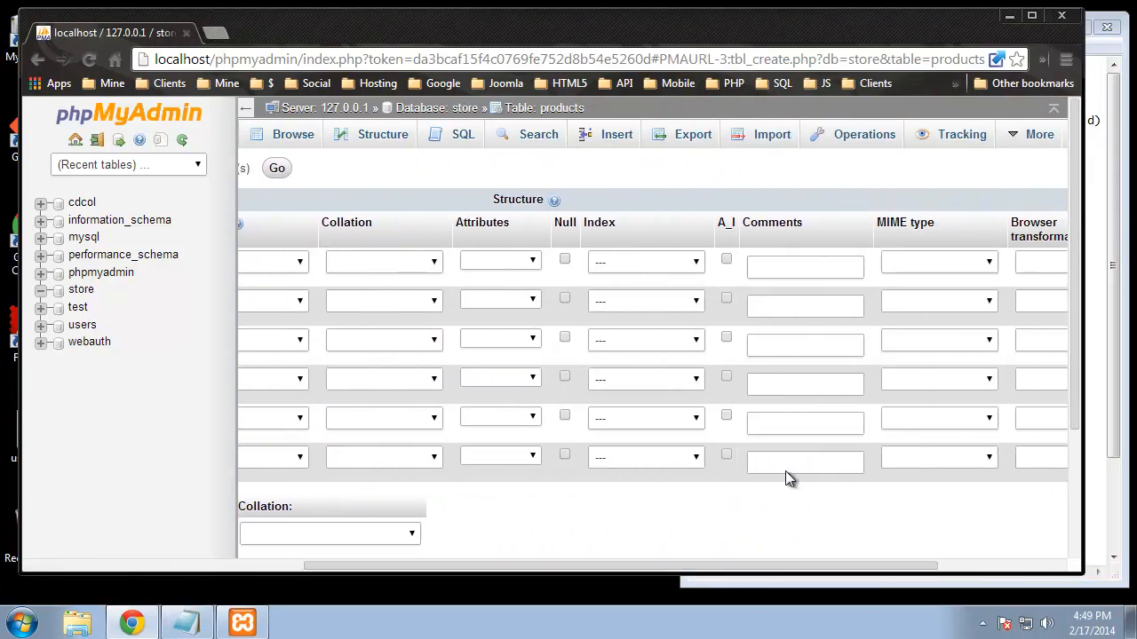
click(646, 264)
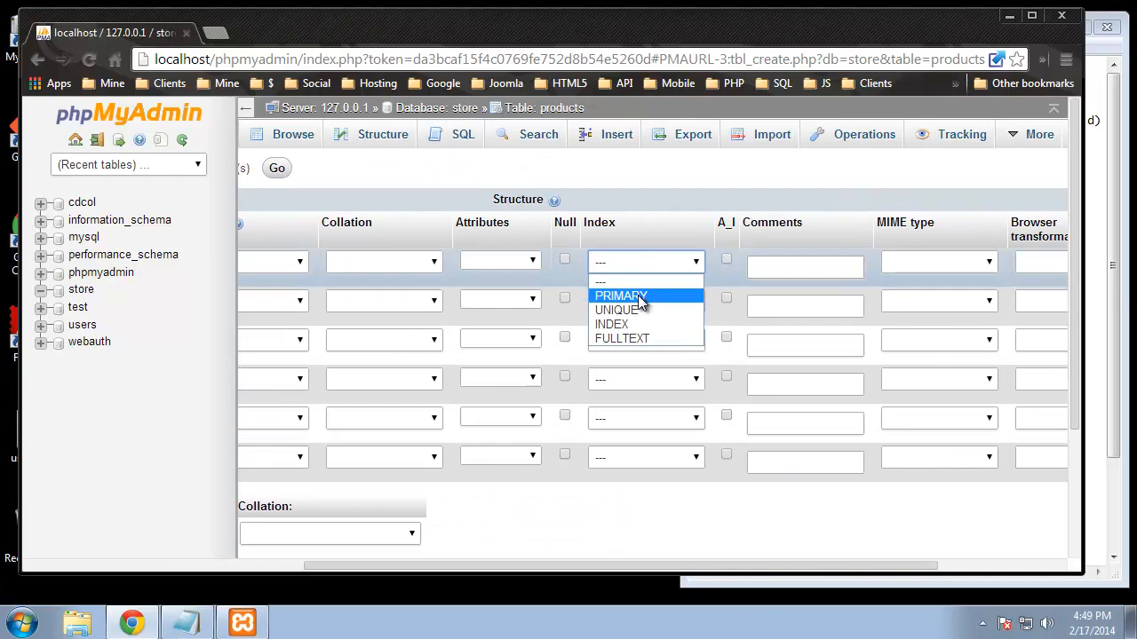
click(643, 295)
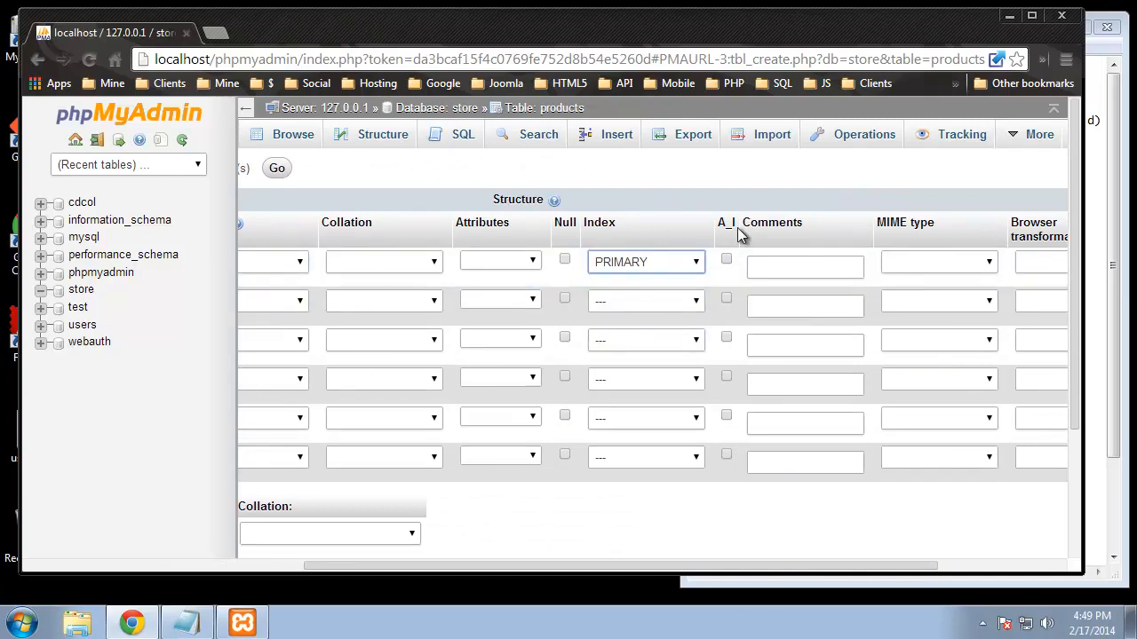
click(726, 260)
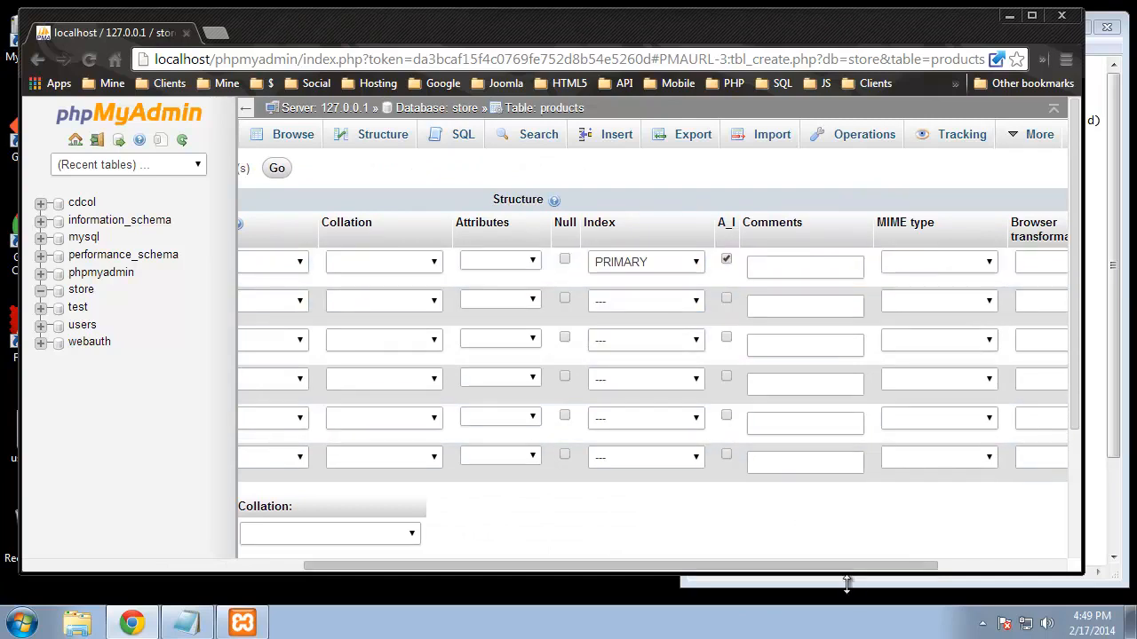
drag(866, 570, 421, 515)
click(308, 304)
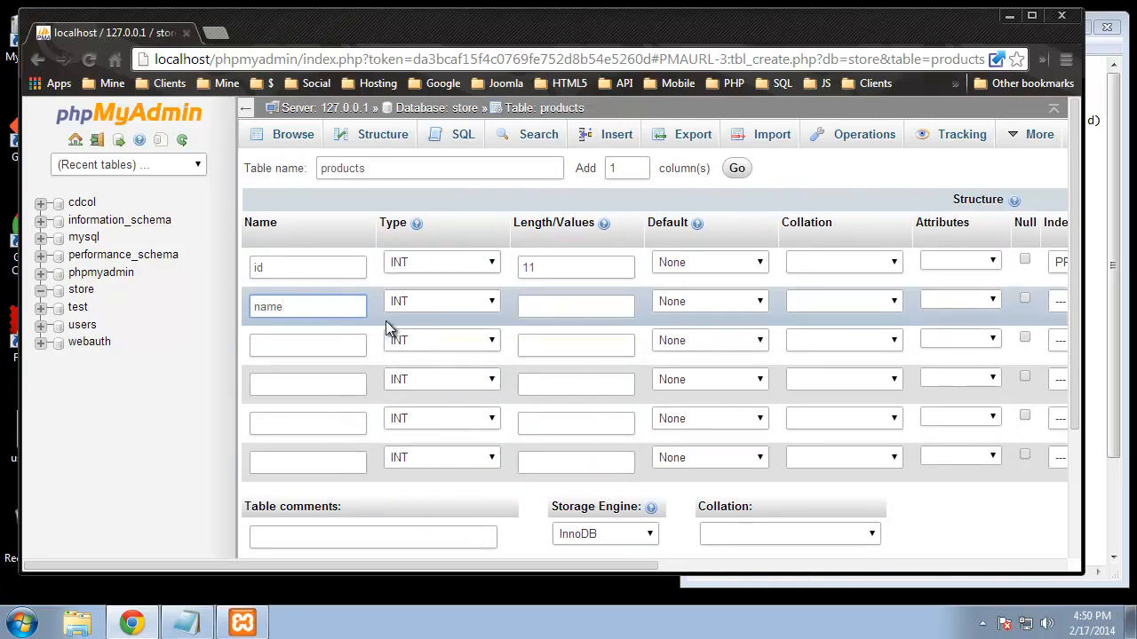
Step: Make name a VARCHAR 100 column and add description as TEXT
click(471, 307)
click(438, 338)
click(551, 307)
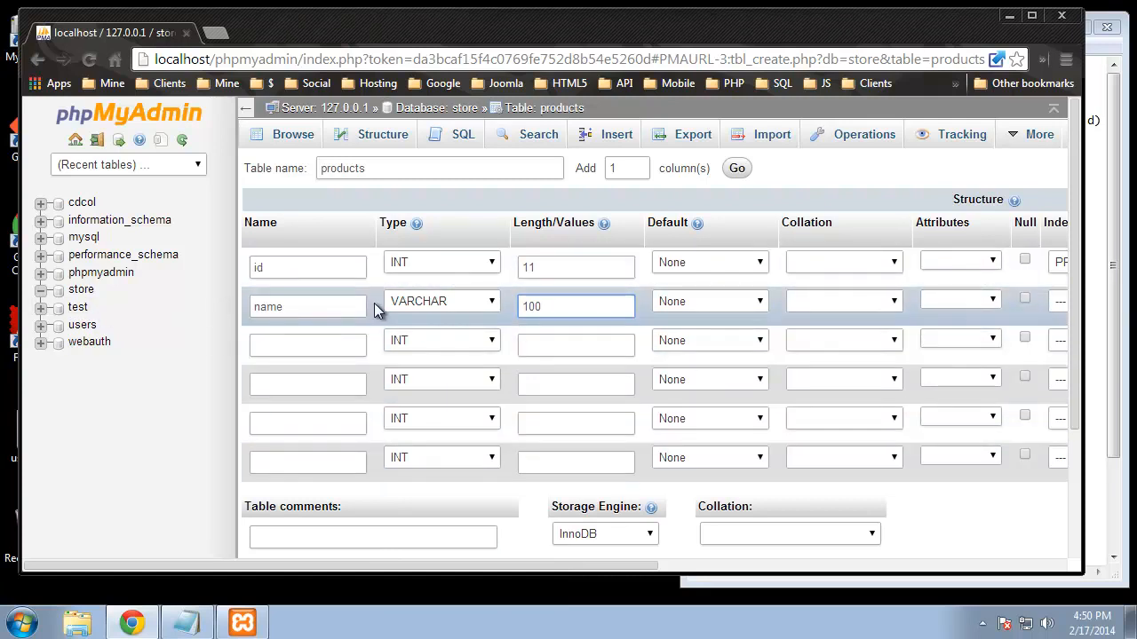
click(303, 345)
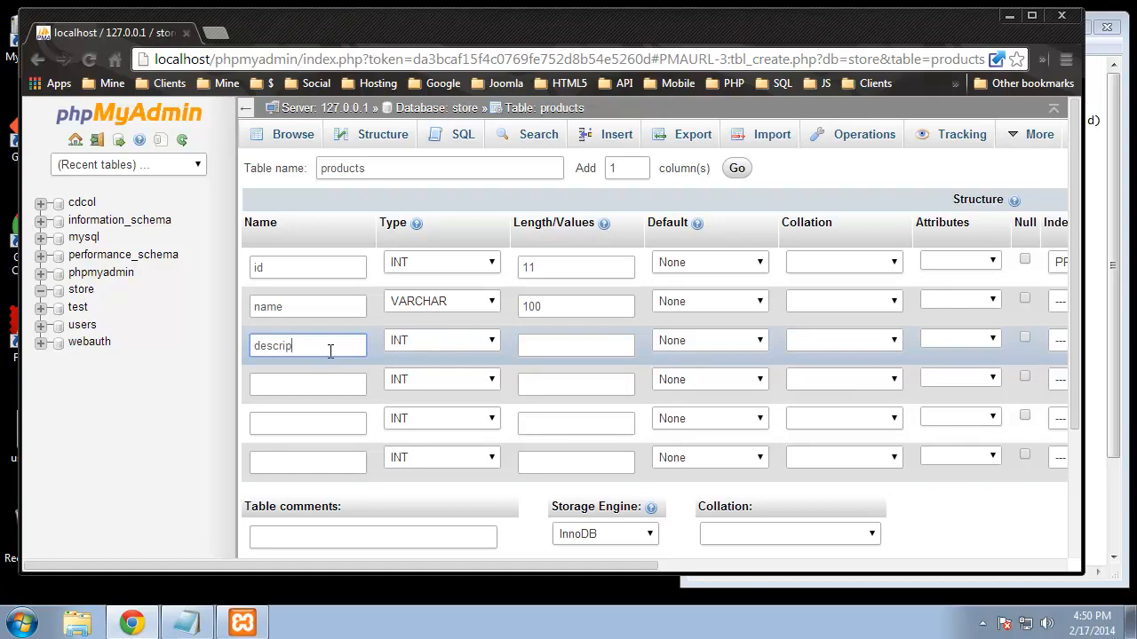
click(476, 347)
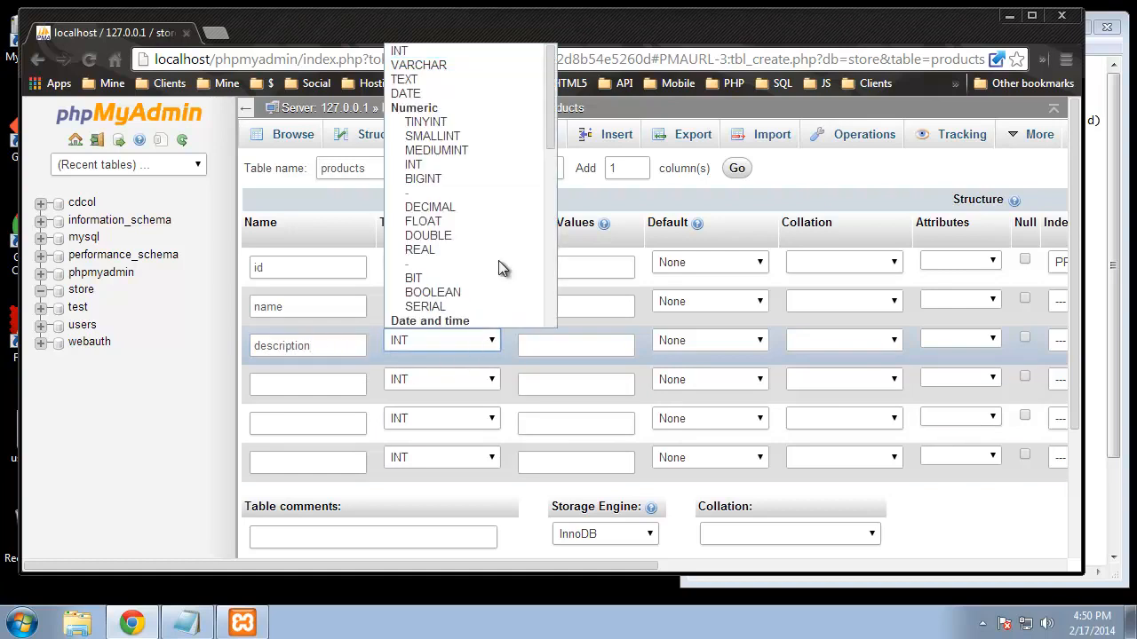
click(411, 79)
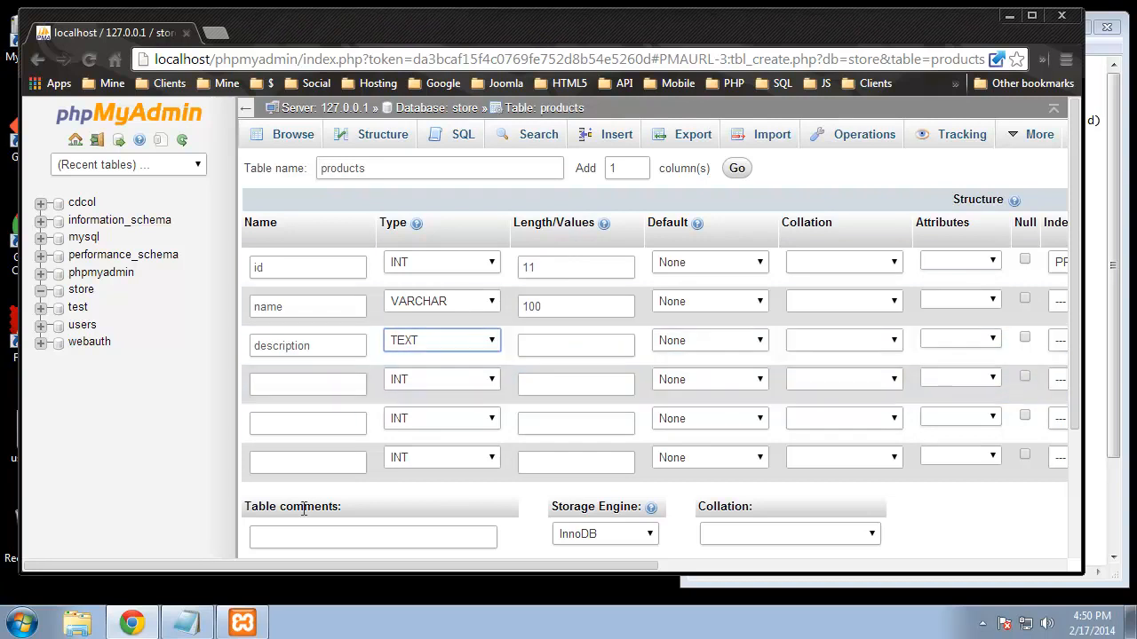
Step: Define the price column as VARCHAR with length 30
click(313, 388)
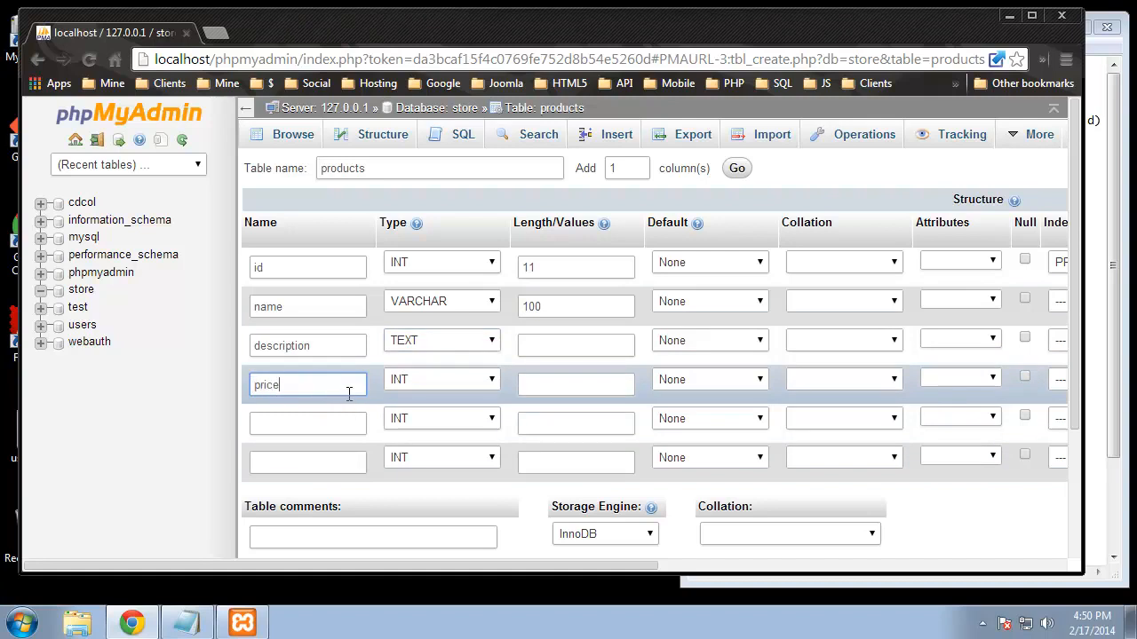
click(428, 382)
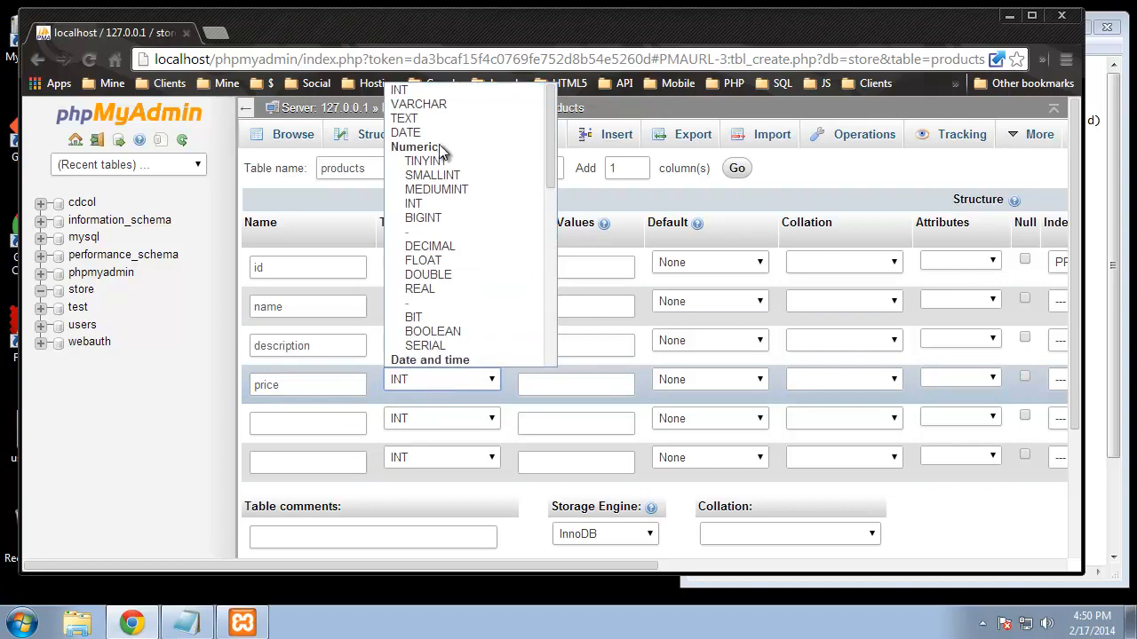
click(448, 104)
click(536, 383)
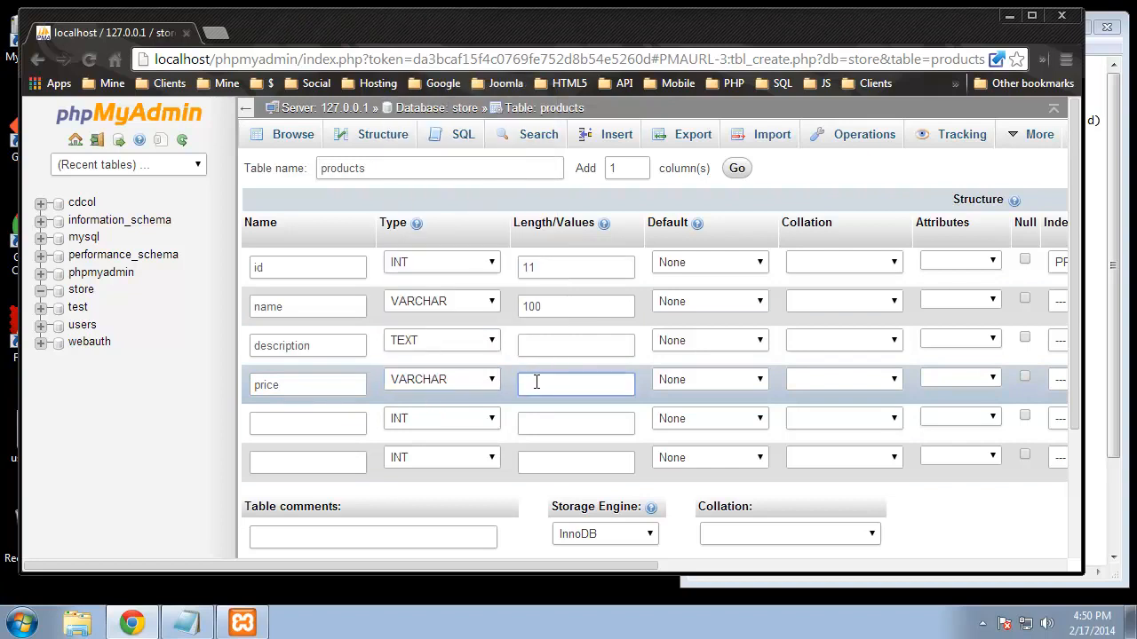
click(347, 430)
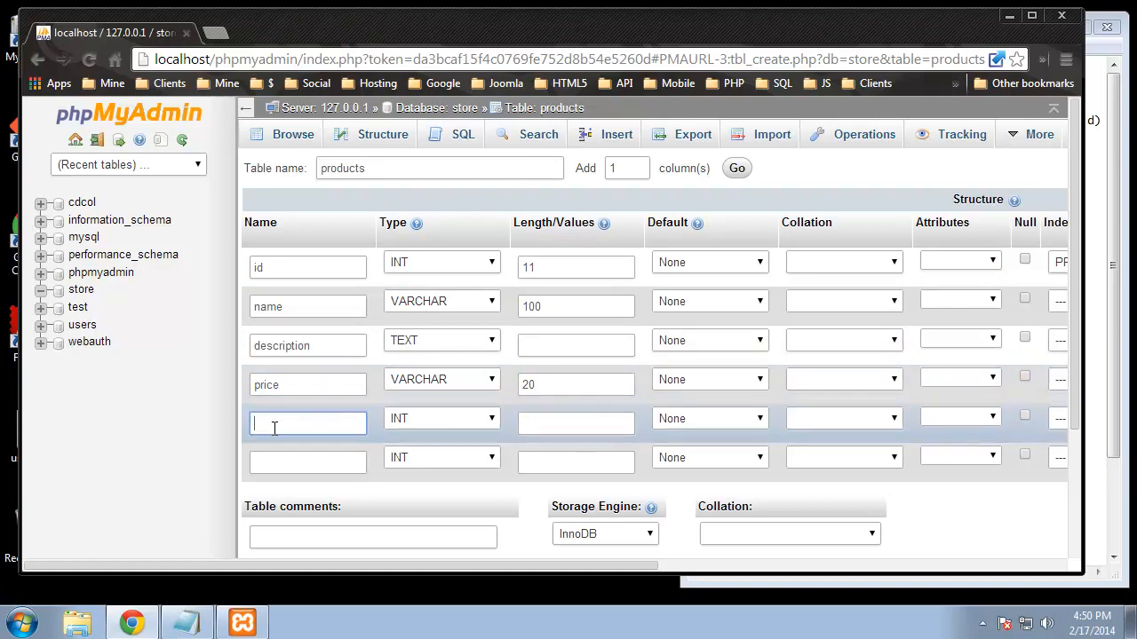
drag(528, 385, 522, 385)
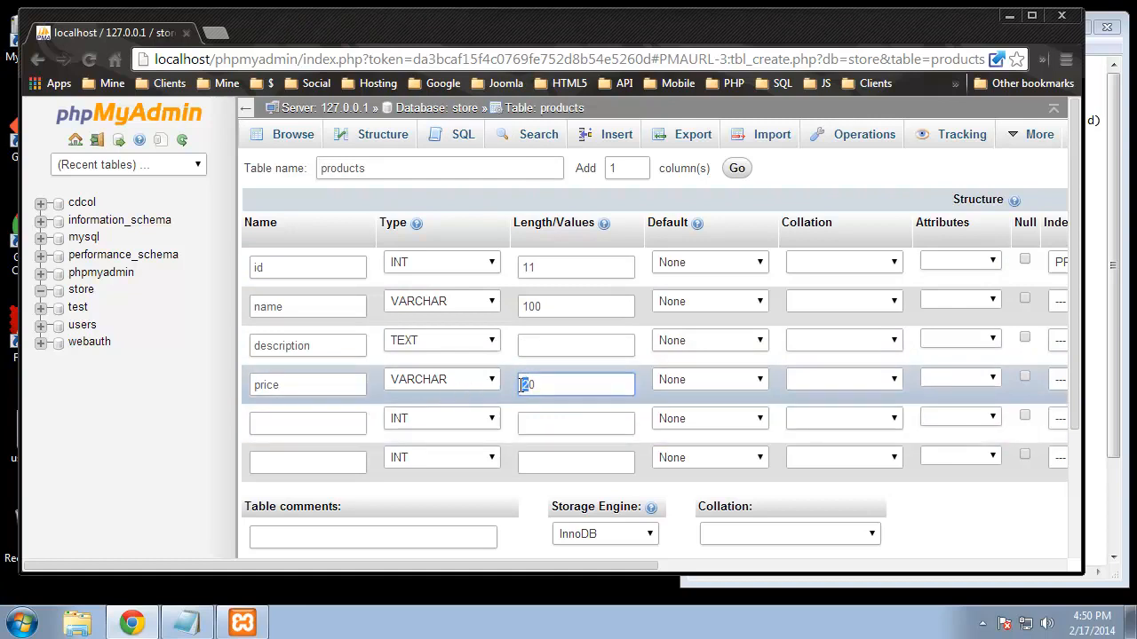
text(3)
Step: Add category as INT 11 and image as VARCHAR 150
click(330, 421)
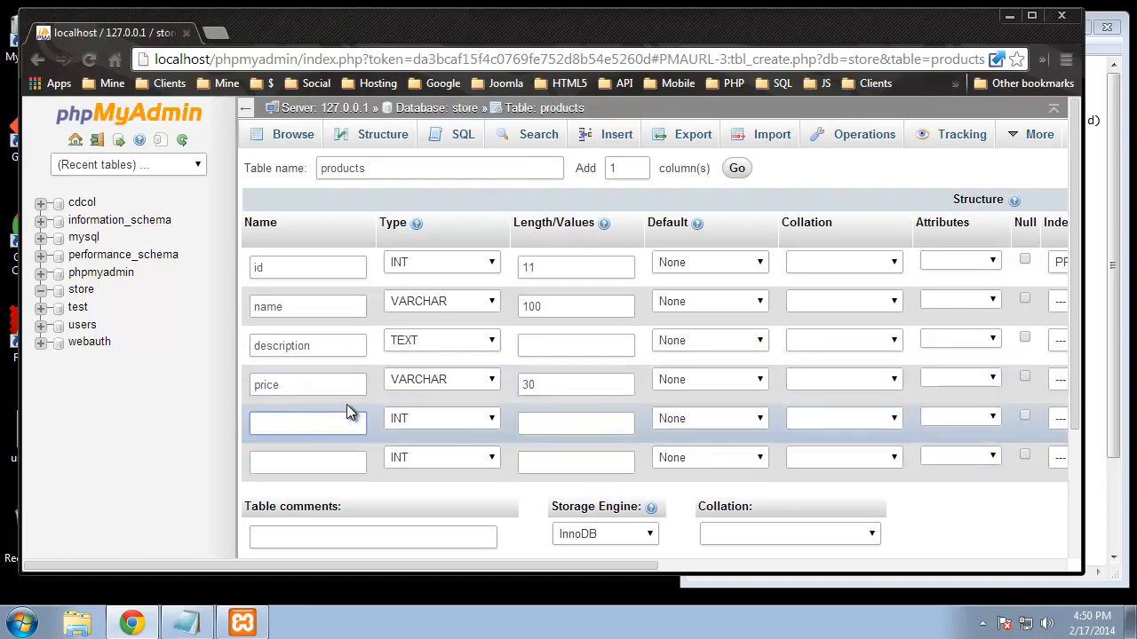
text(category)
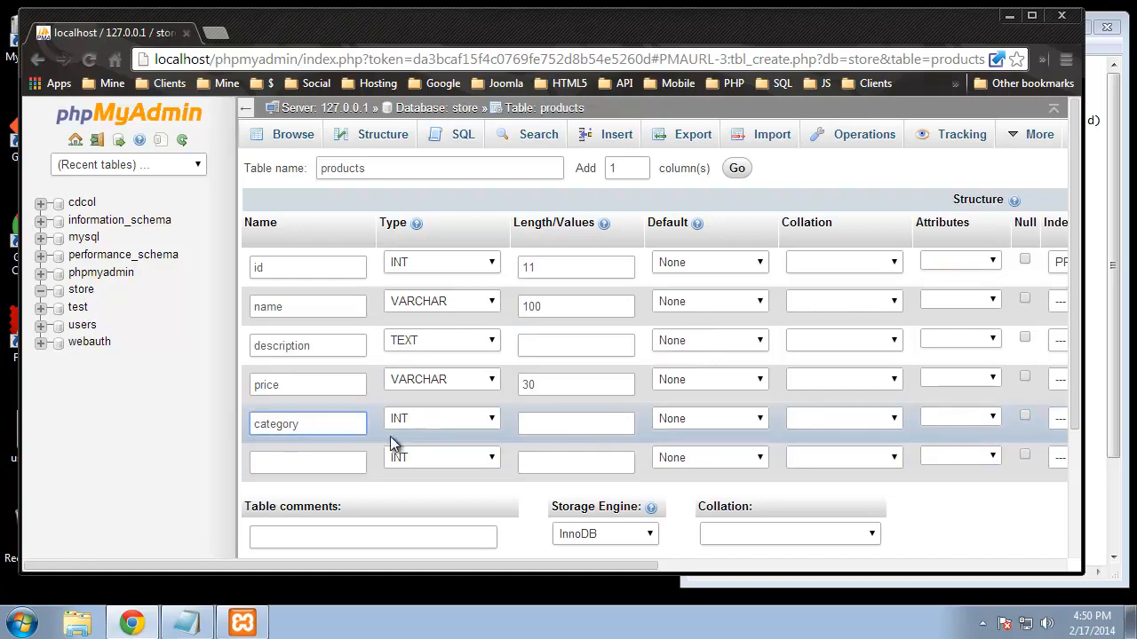
click(564, 425)
text(11)
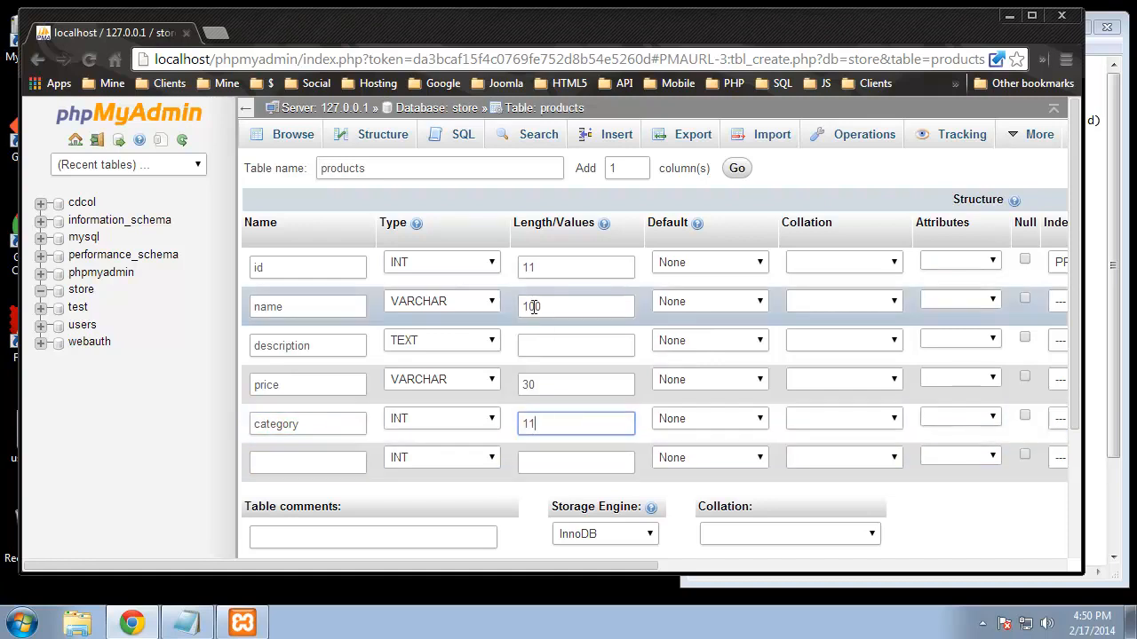
click(317, 464)
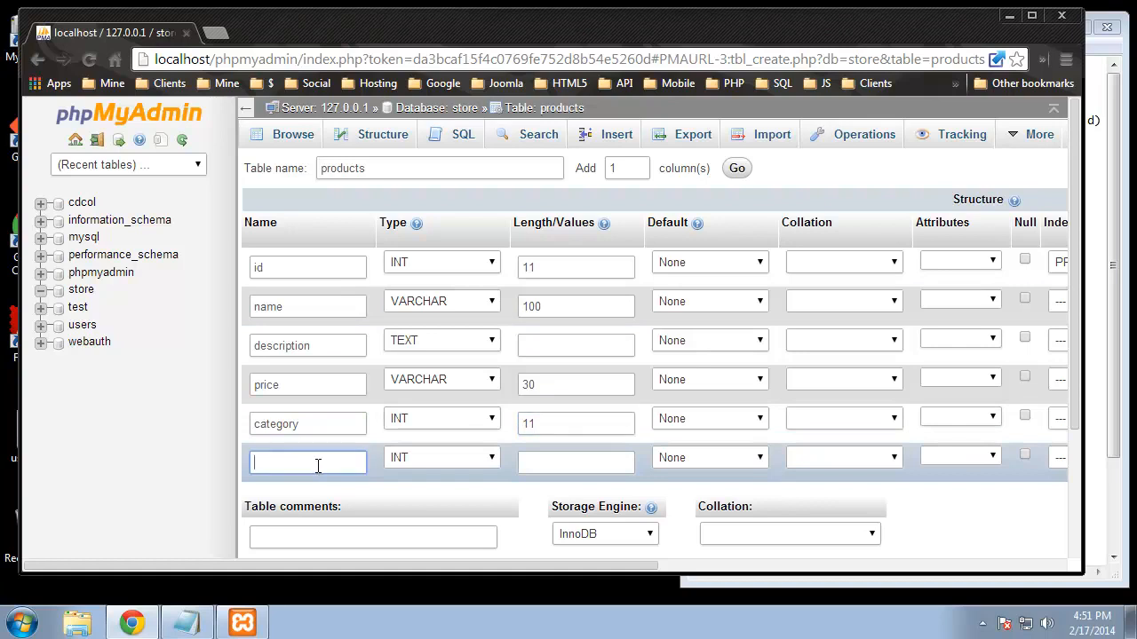
text(image)
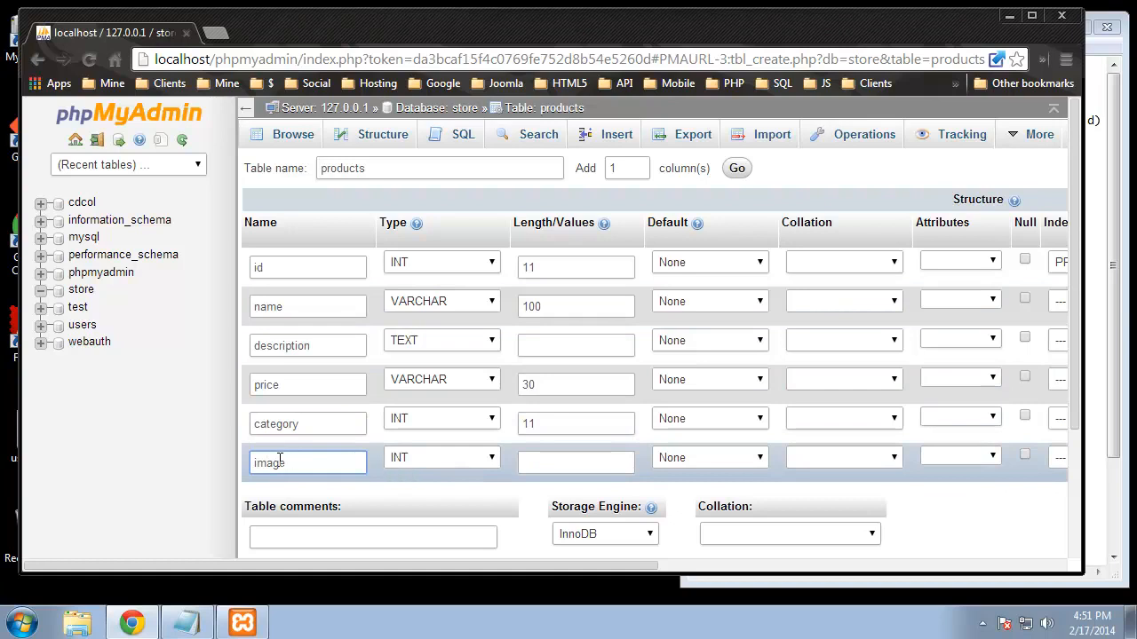
click(467, 459)
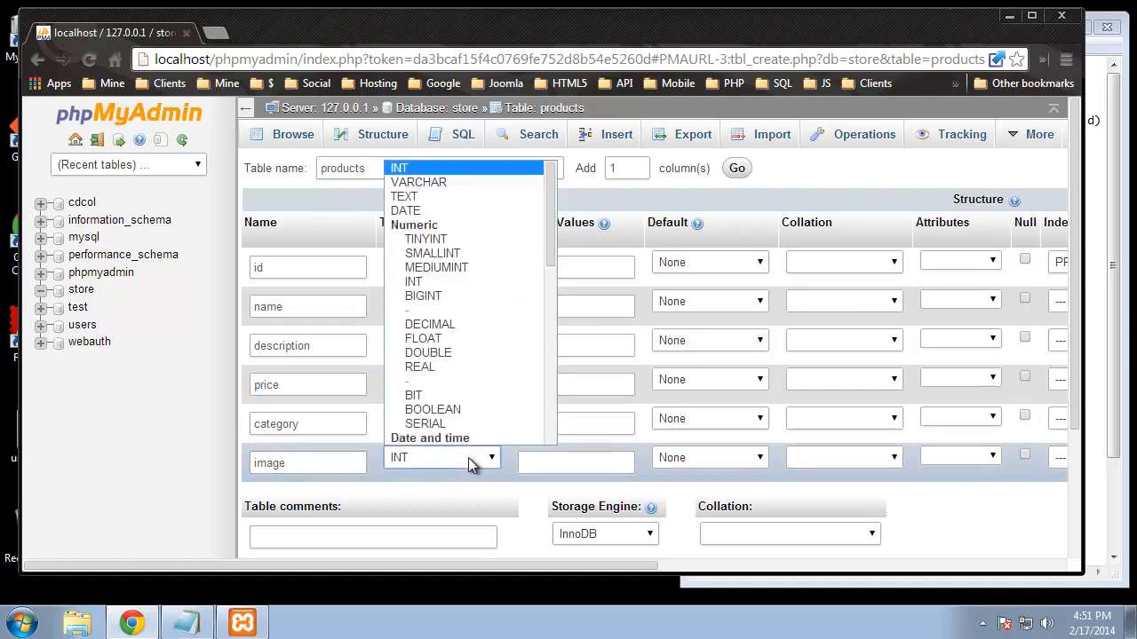
click(474, 181)
click(593, 461)
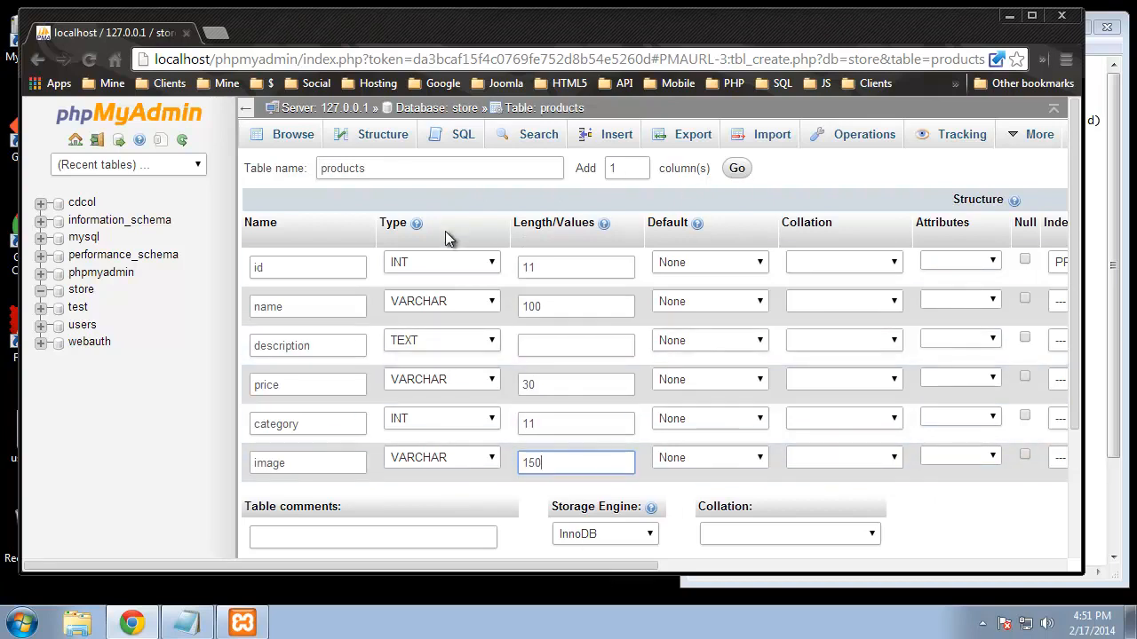
click(735, 172)
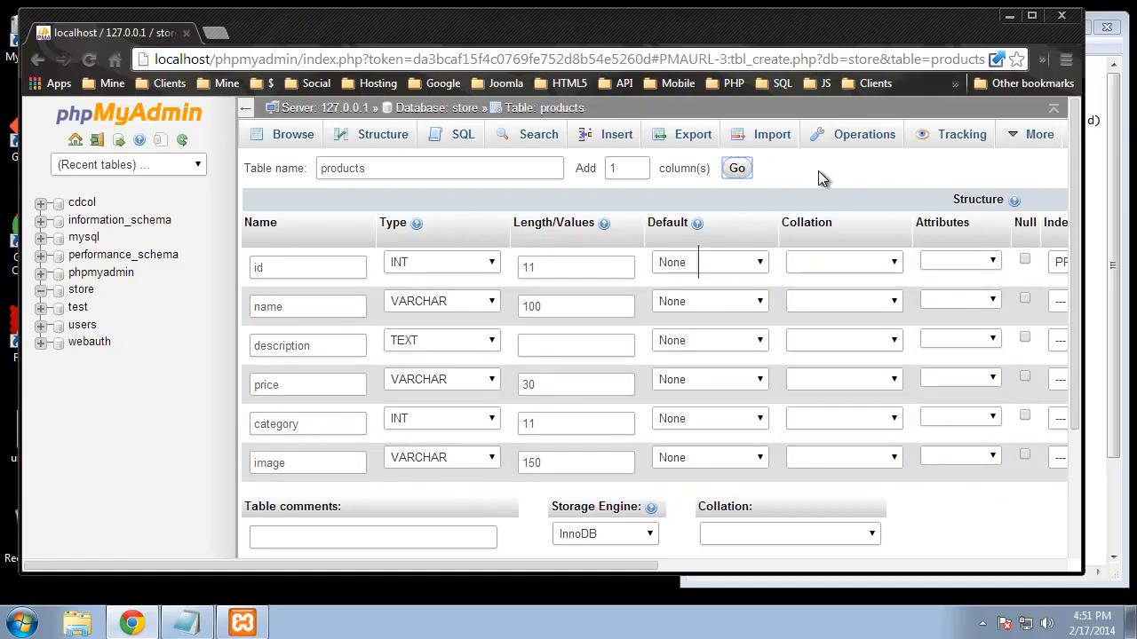
Step: Add a seventh column named create_date of type TIMESTAMP
click(736, 168)
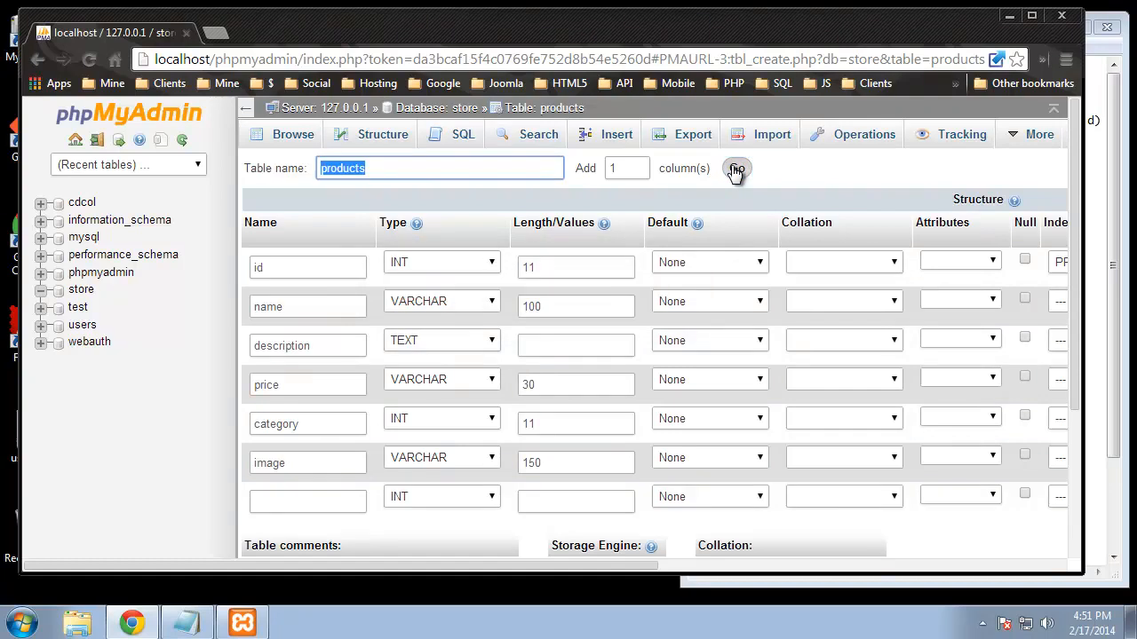
scroll(385, 394, down, 2)
click(302, 325)
scroll(317, 388, up, 2)
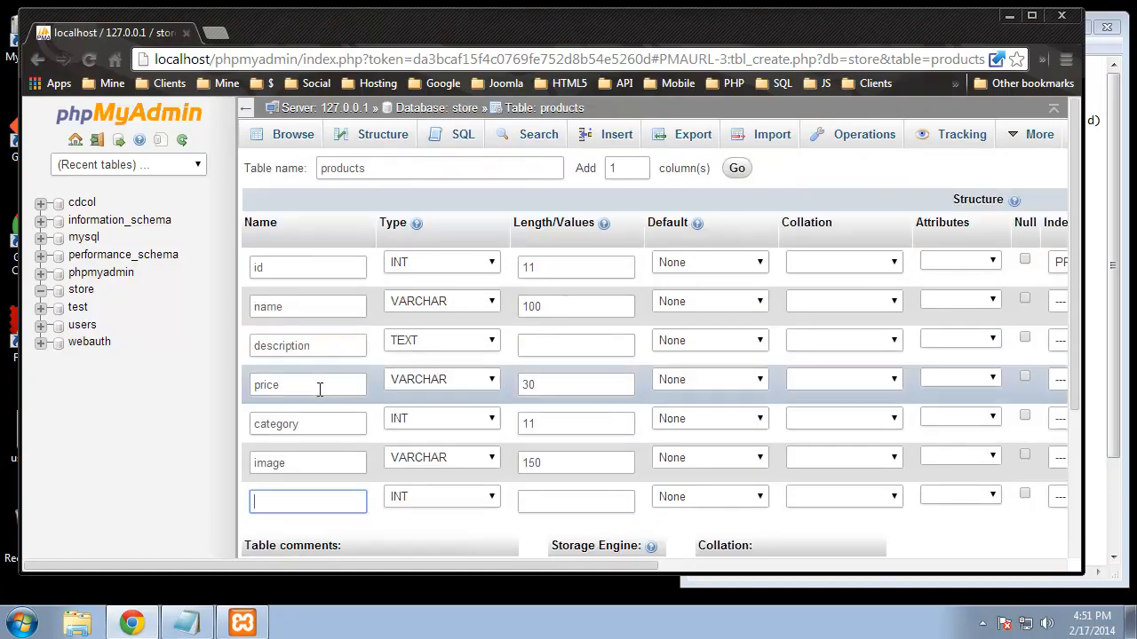
click(274, 500)
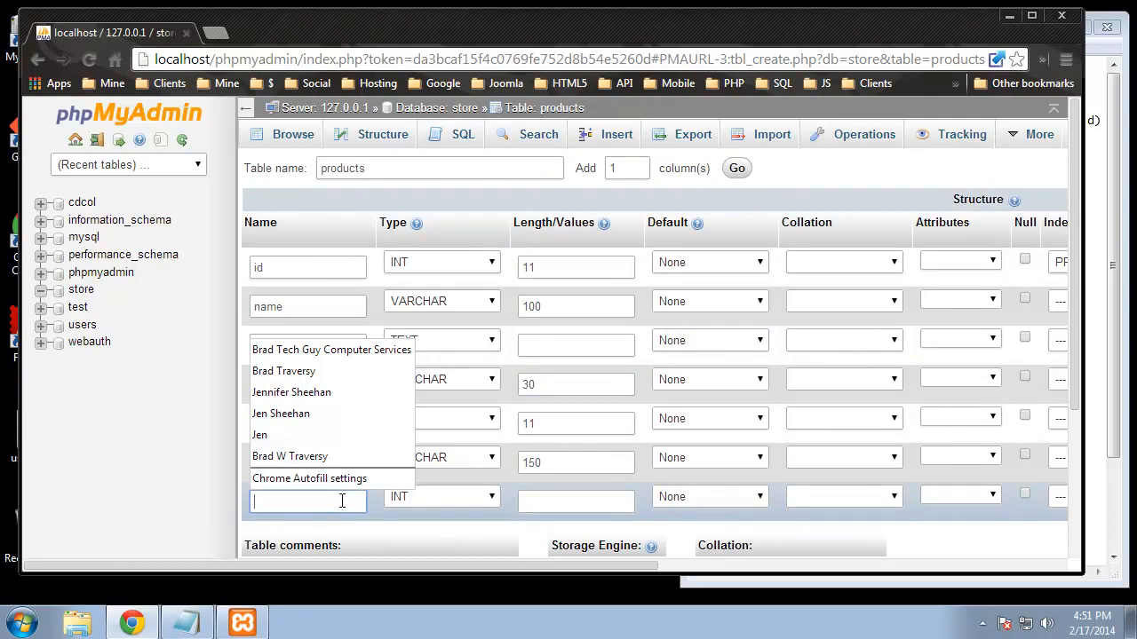
text(pr)
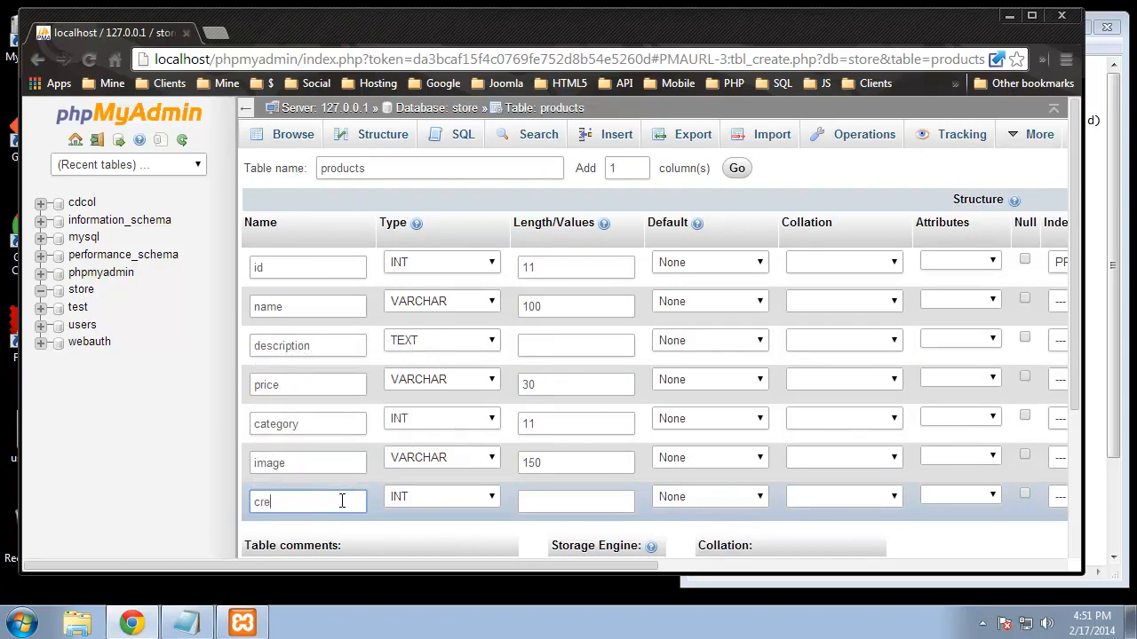
text(eate_date)
click(413, 497)
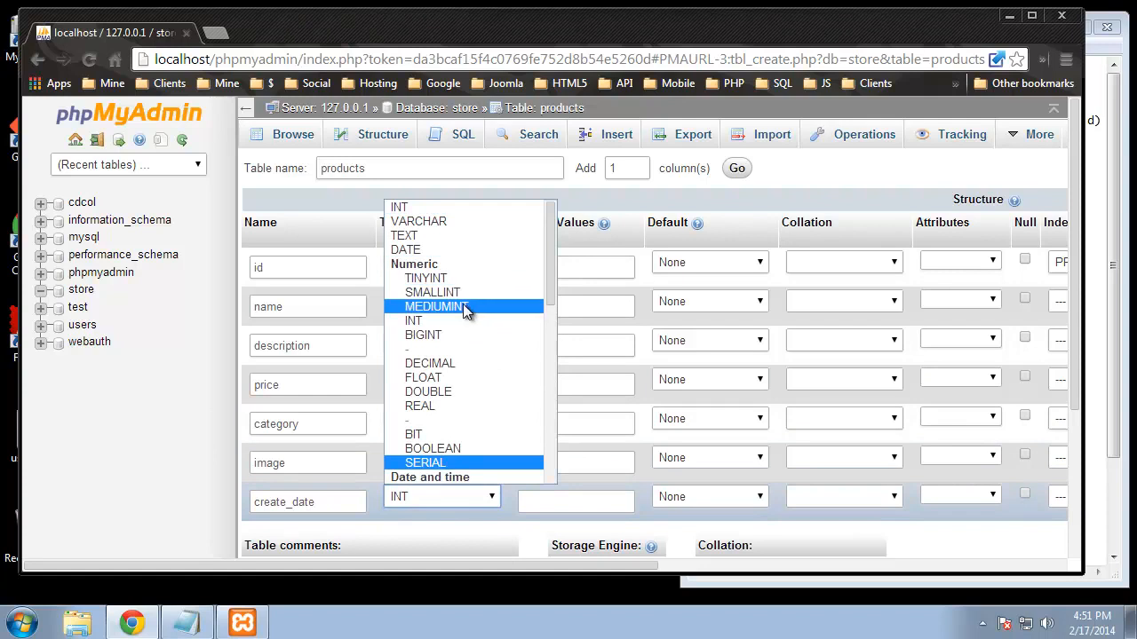
scroll(421, 273, down, 3)
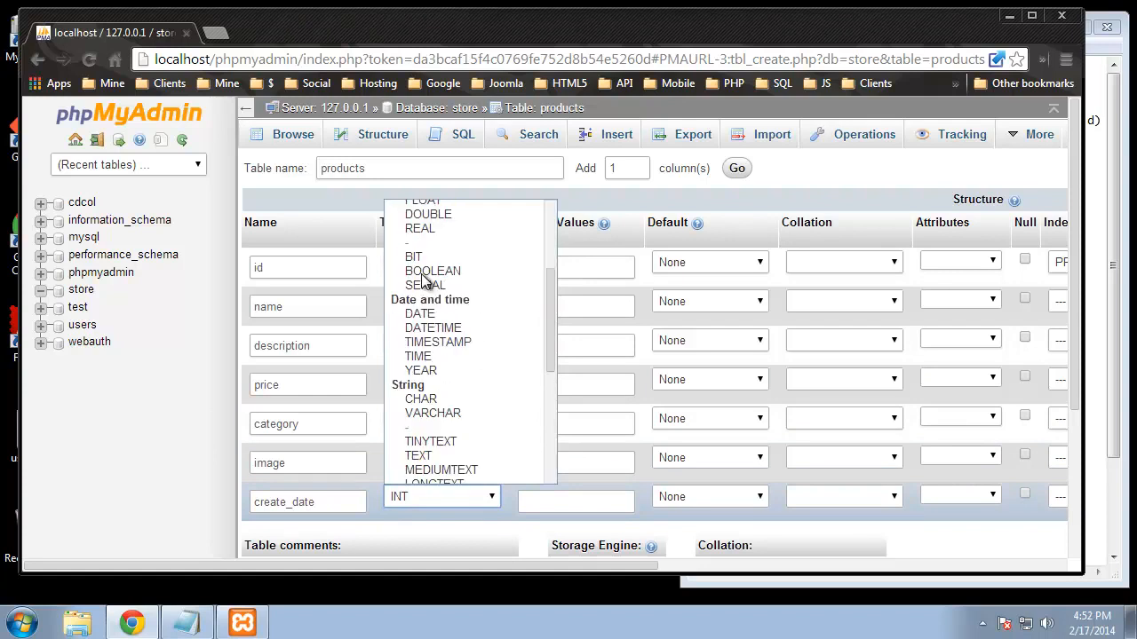
click(439, 252)
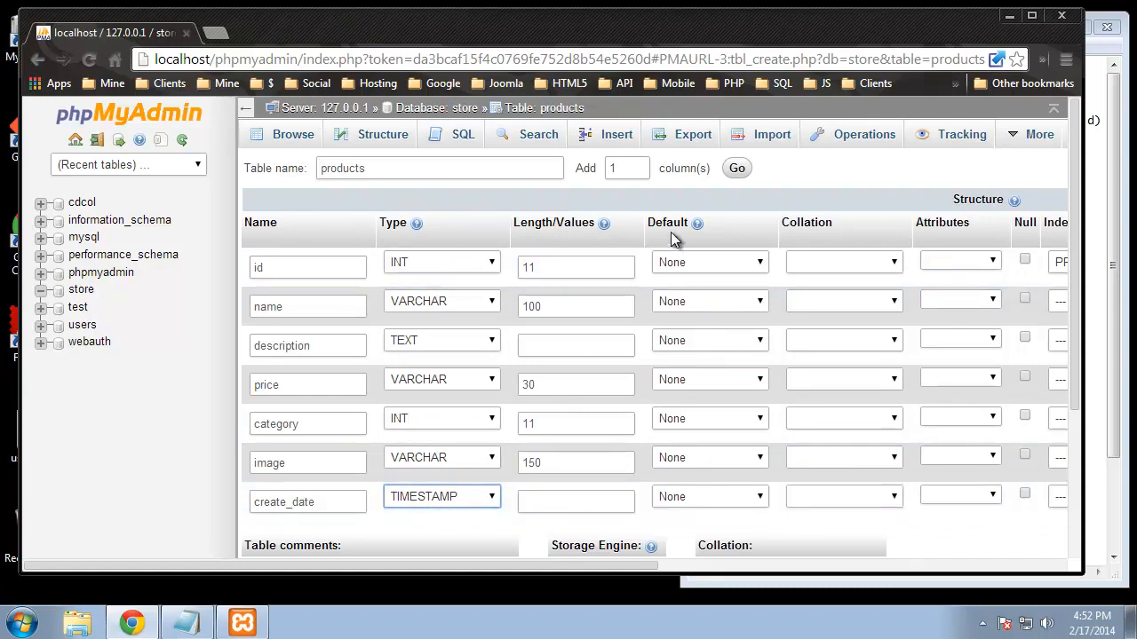
Step: Default create_date to CURRENT_TIMESTAMP and save the products table
click(718, 500)
scroll(741, 478, down, 1)
click(710, 407)
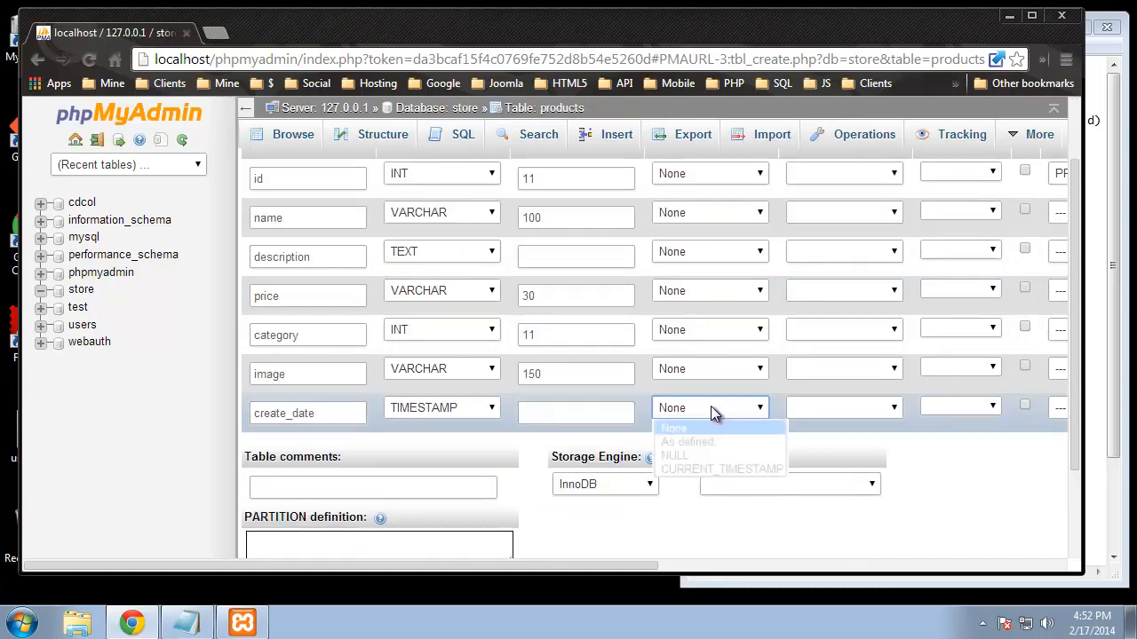
click(674, 441)
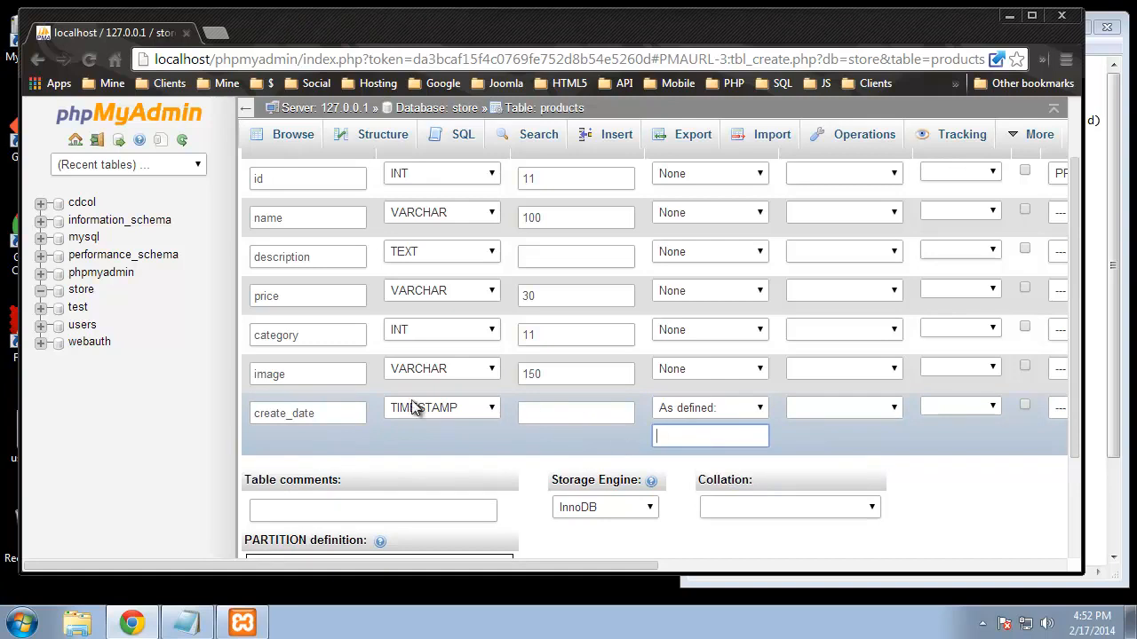
click(757, 408)
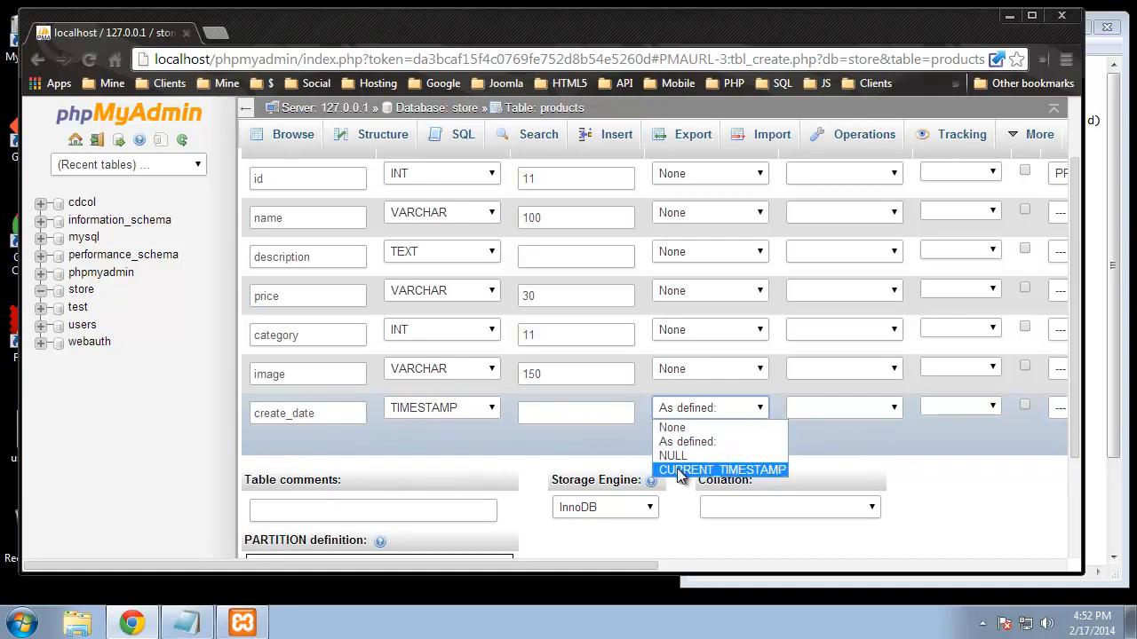
click(726, 471)
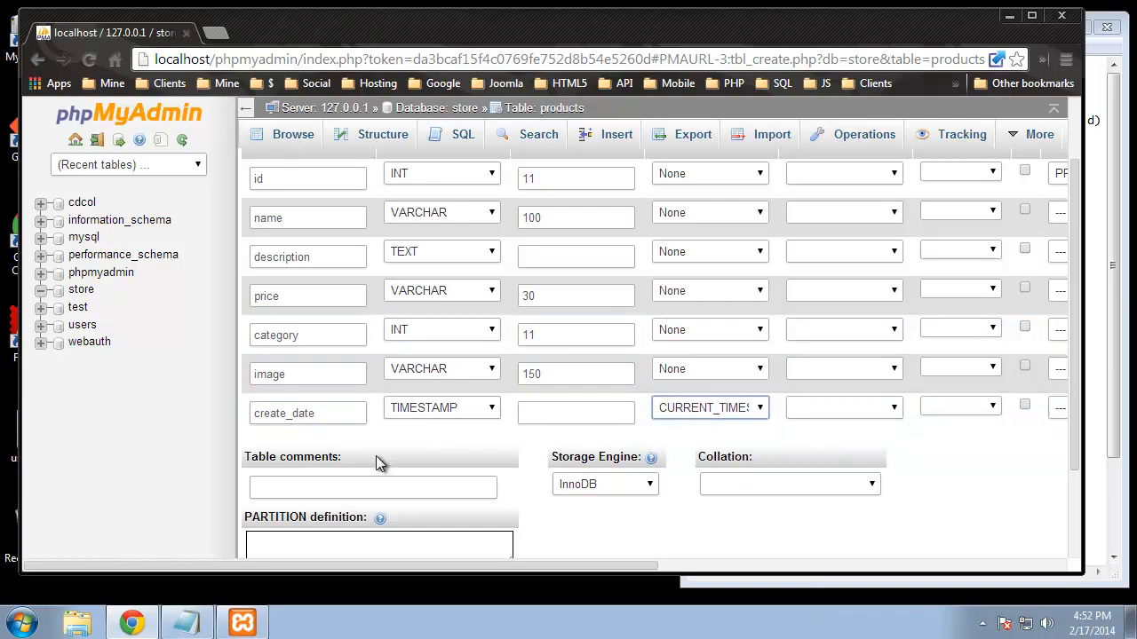
scroll(339, 346, up, 1)
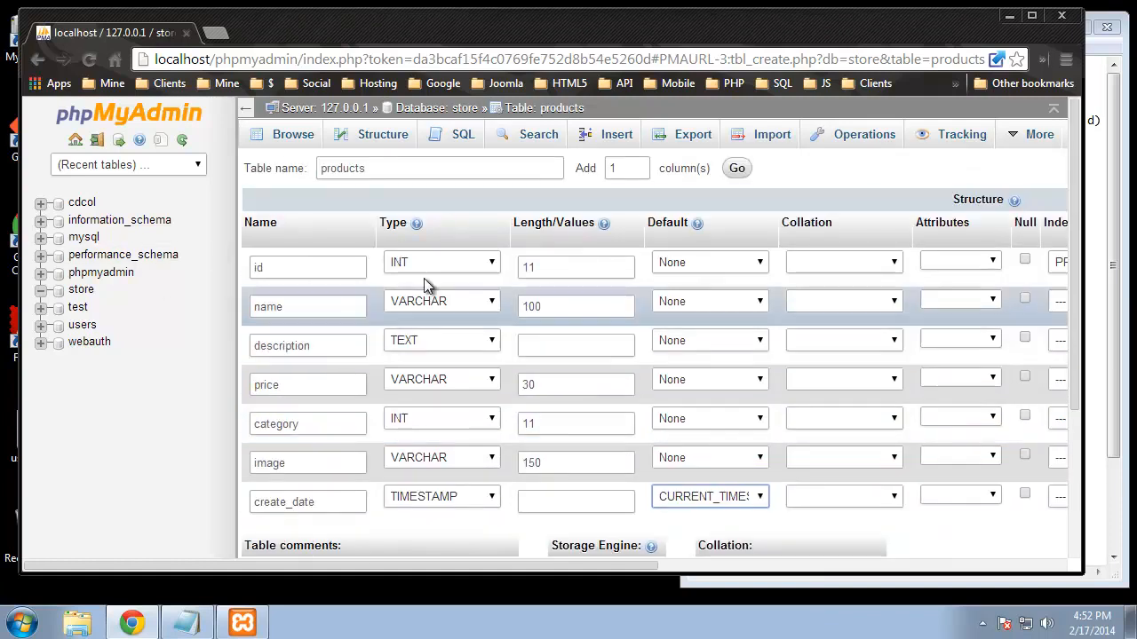
scroll(598, 314, down, 3)
click(1022, 501)
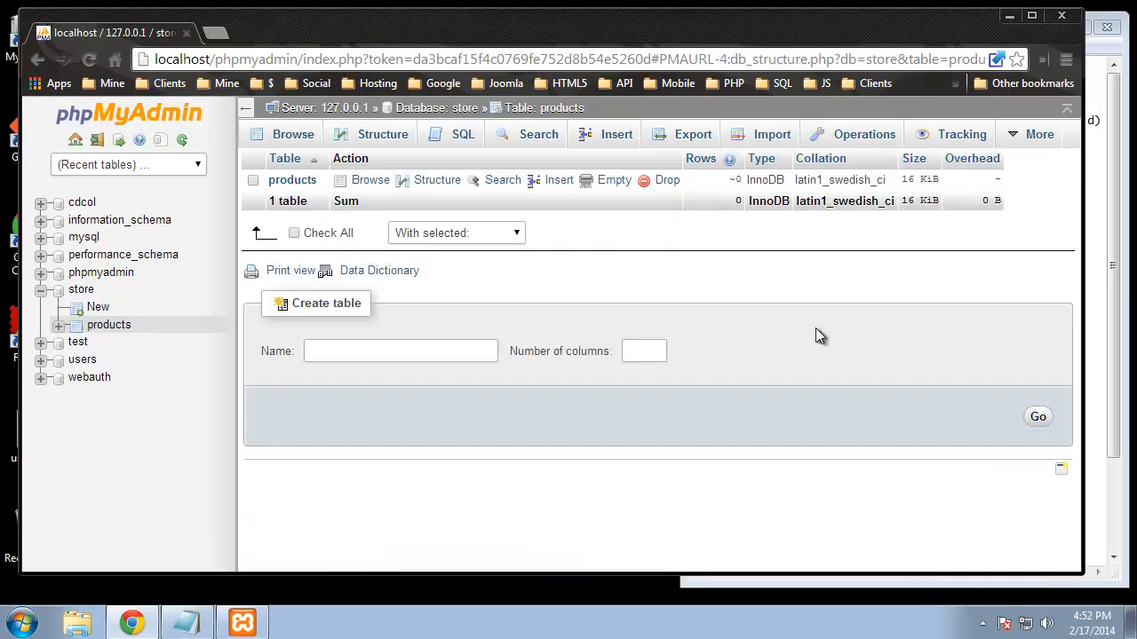
Step: Review the products table's rows and structure, then return to the store database
click(368, 181)
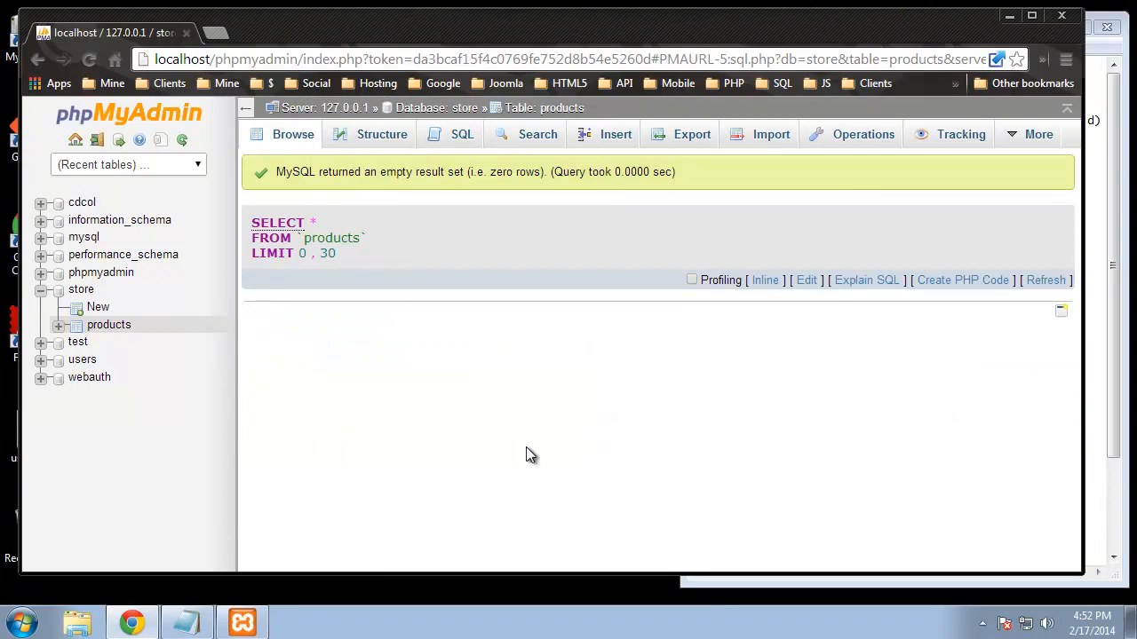
click(374, 137)
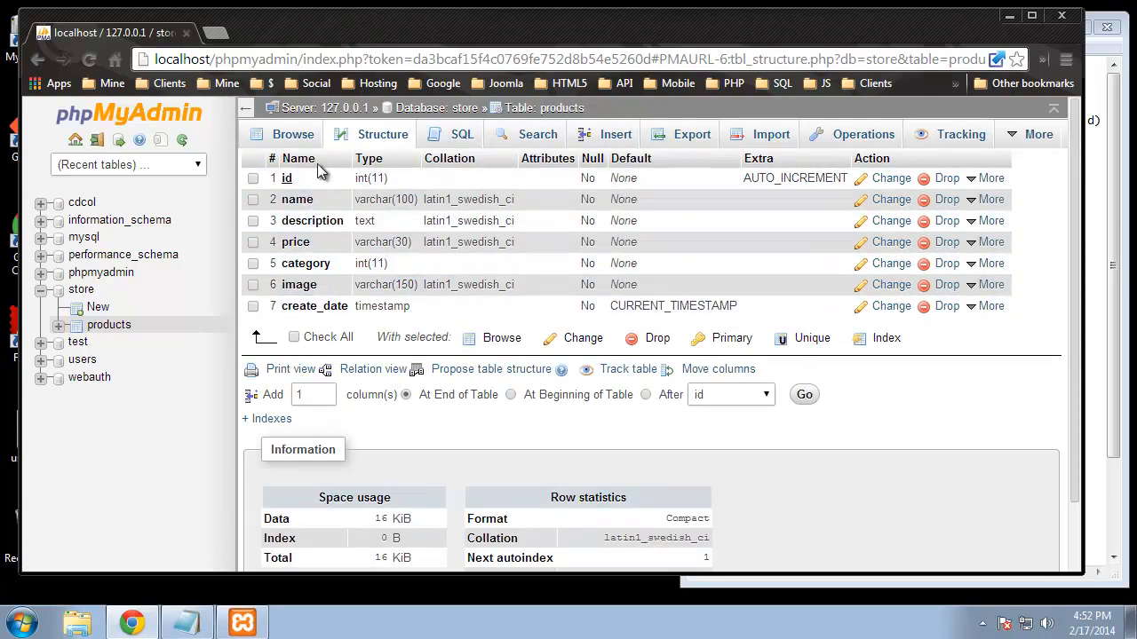
click(457, 109)
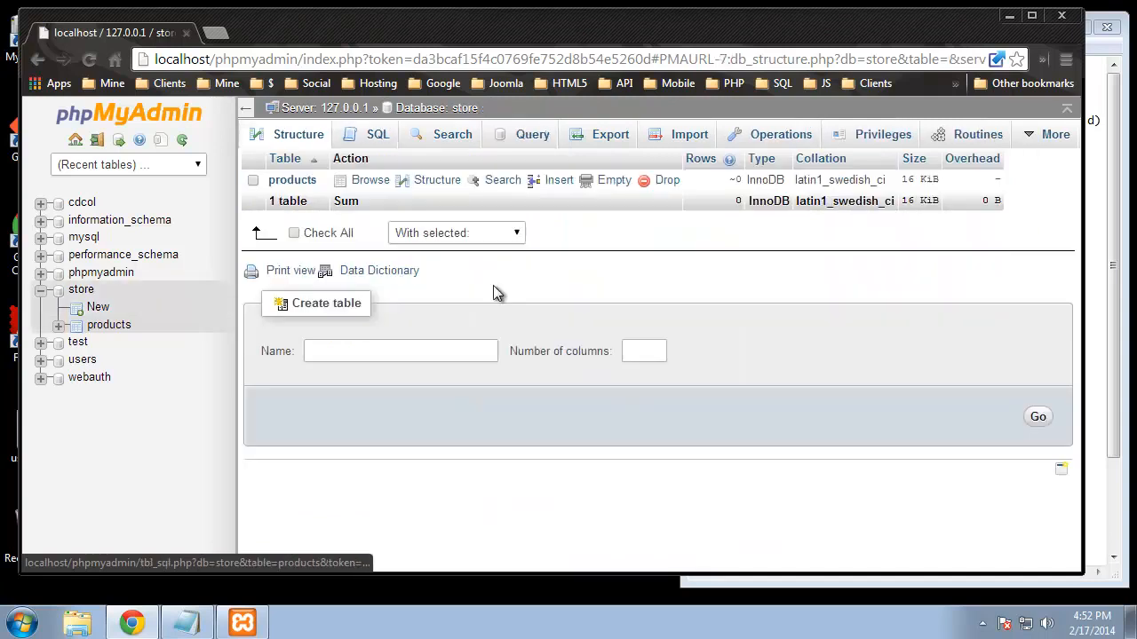
Step: Start a product_categories table with 4 columns and generate its column form
click(385, 351)
text(p)
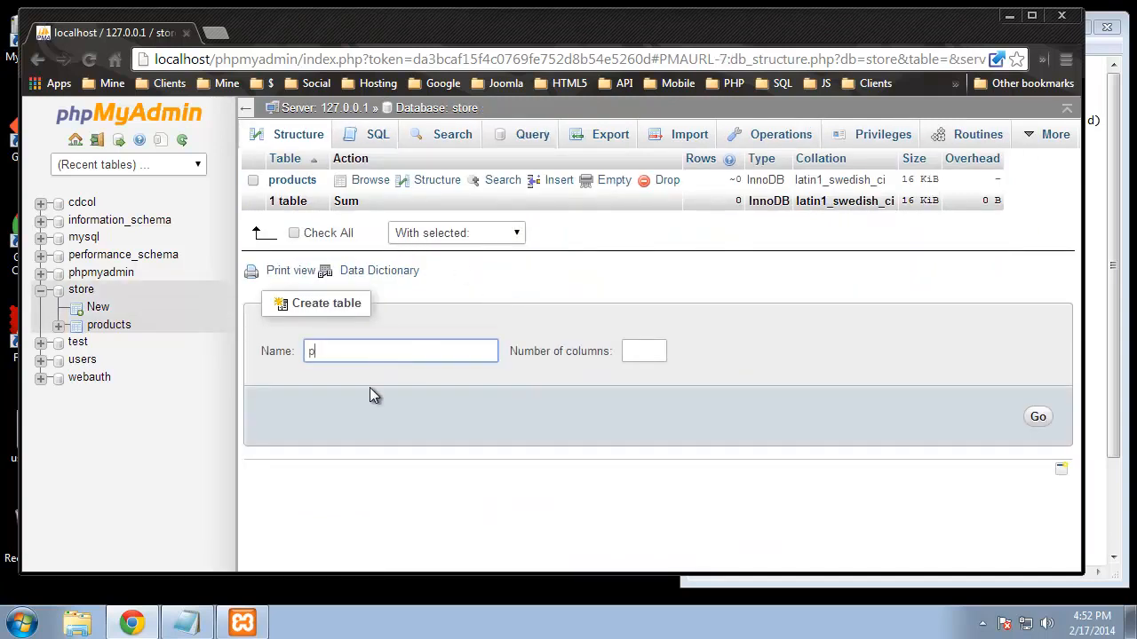
text(roduct_categories)
click(639, 351)
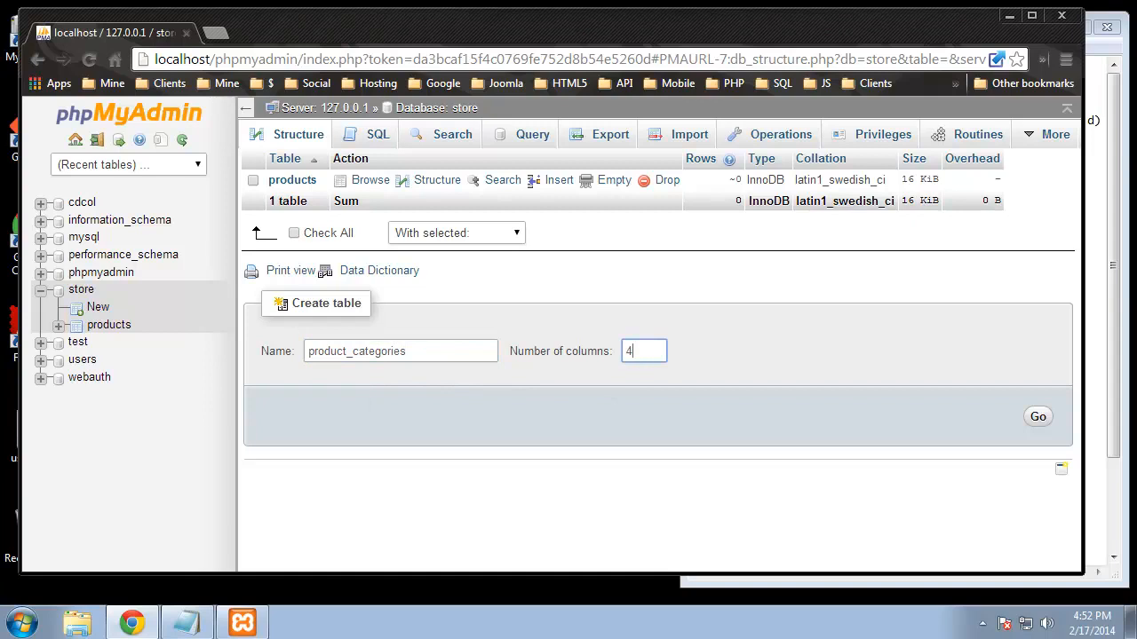
click(1093, 287)
click(541, 444)
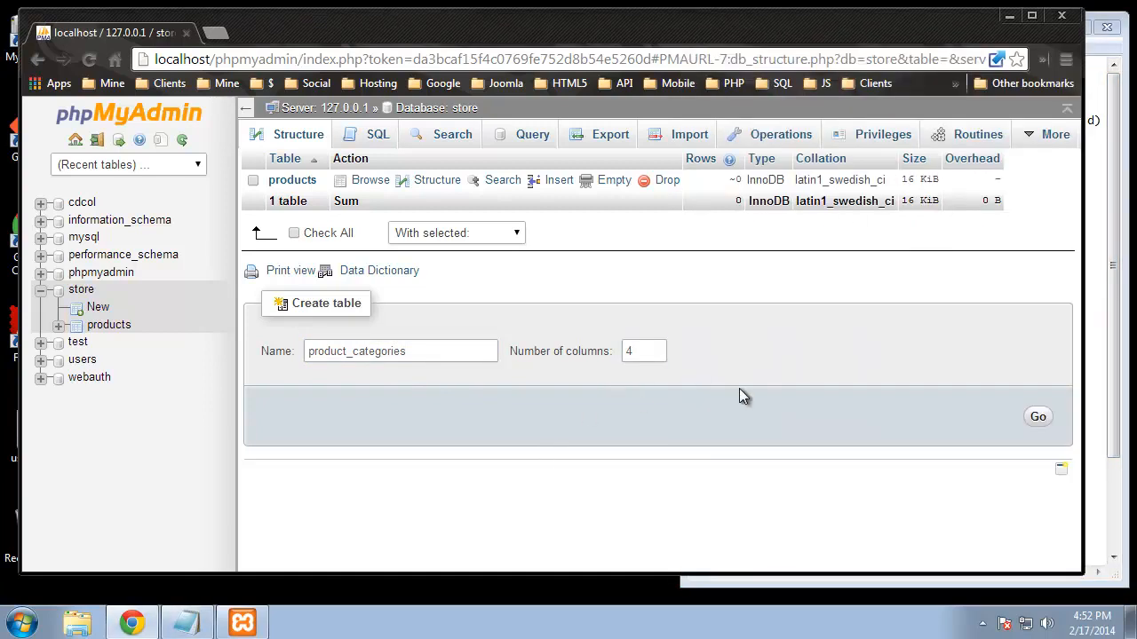
click(1034, 415)
click(301, 262)
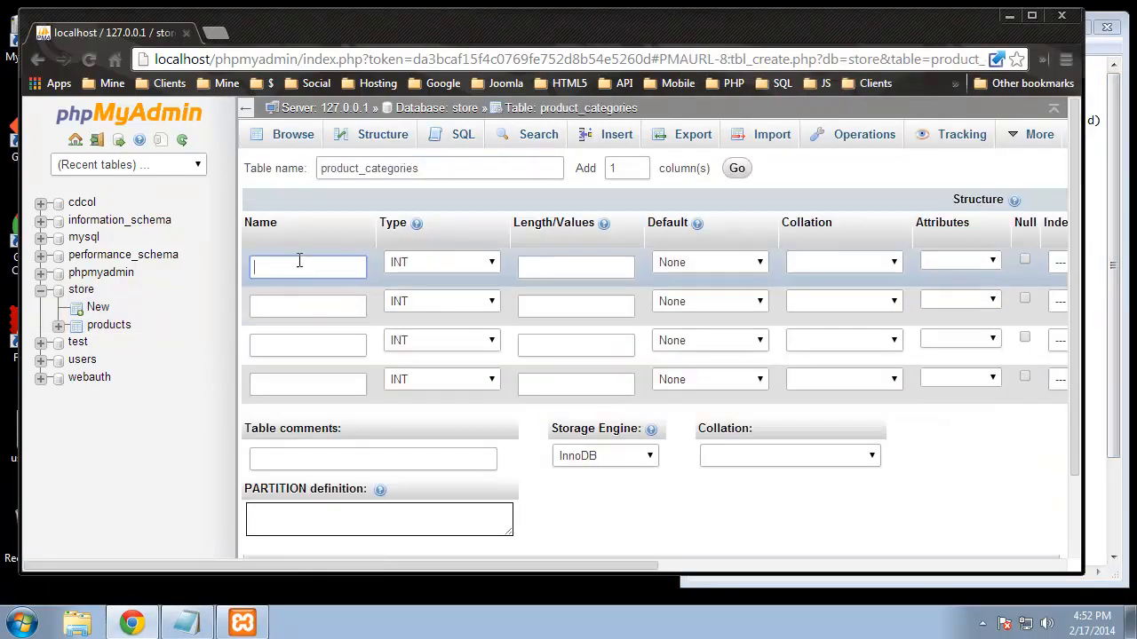
Step: Make id INT 11, the primary key, with auto-increment
click(538, 267)
text(11)
drag(640, 566, 879, 567)
click(793, 261)
click(744, 267)
click(724, 295)
drag(803, 566, 563, 566)
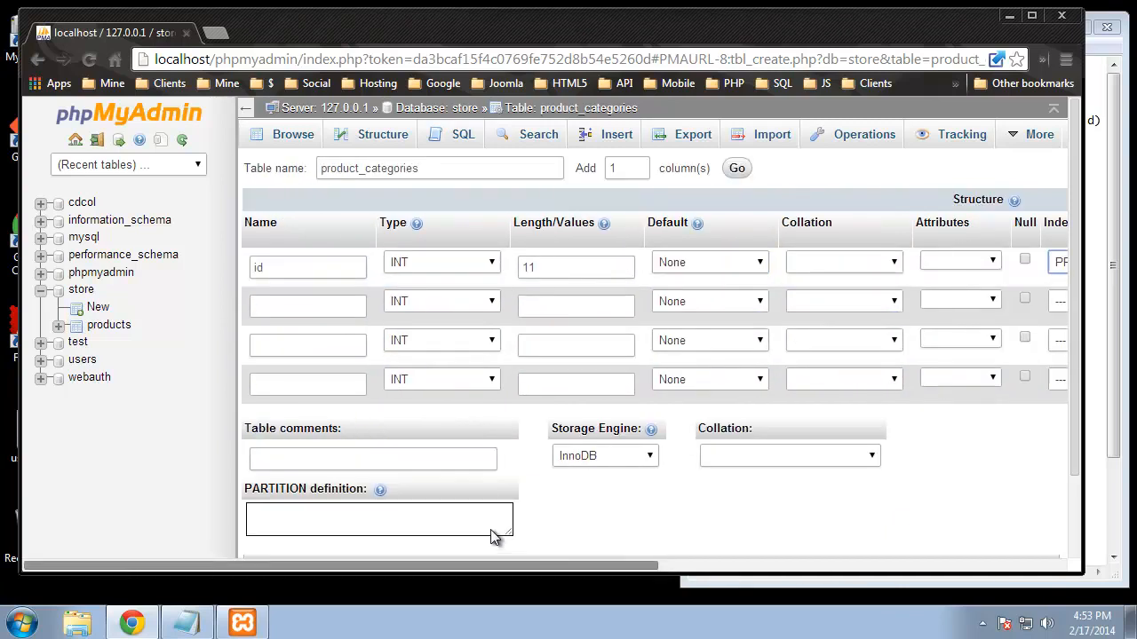
Step: Name the remaining columns name, description and image, making name VARCHAR 100
click(268, 302)
text(name)
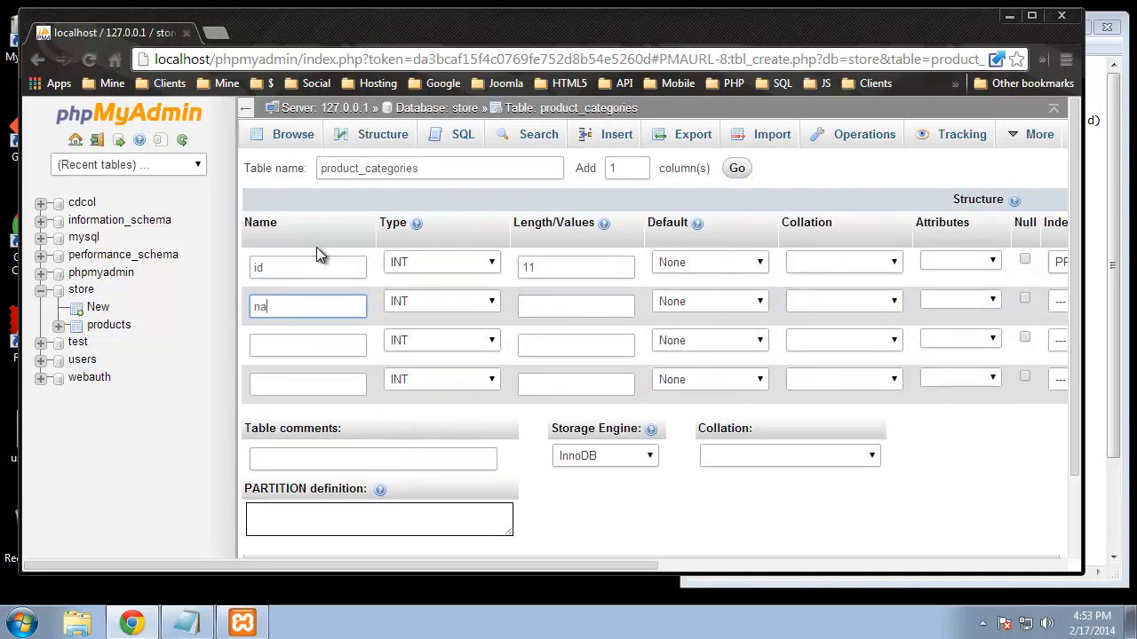
click(341, 344)
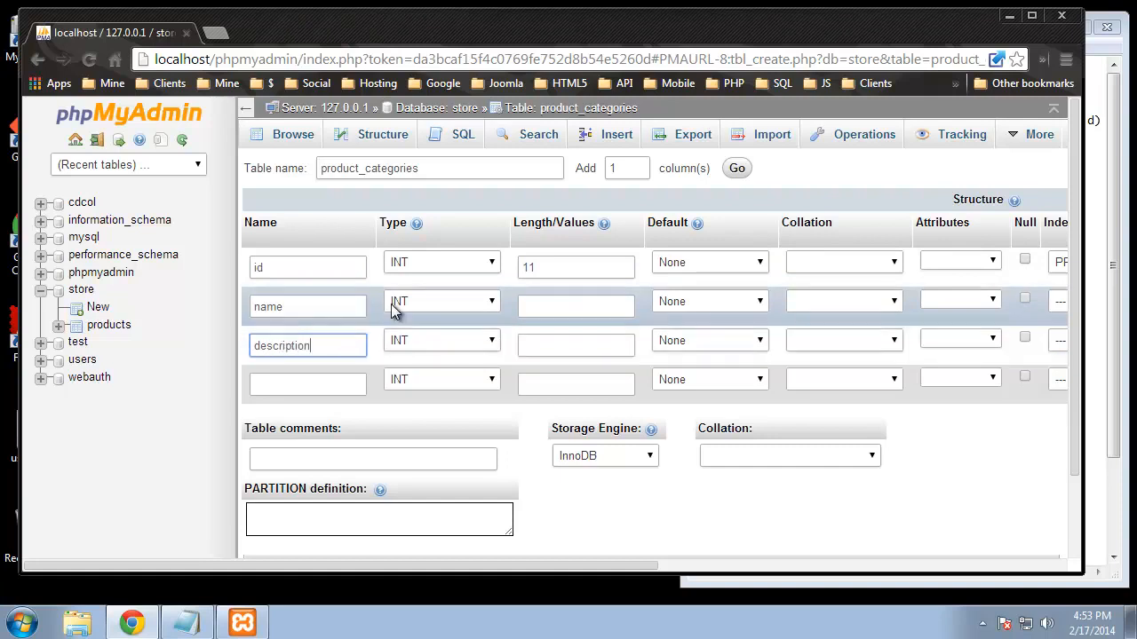
click(277, 378)
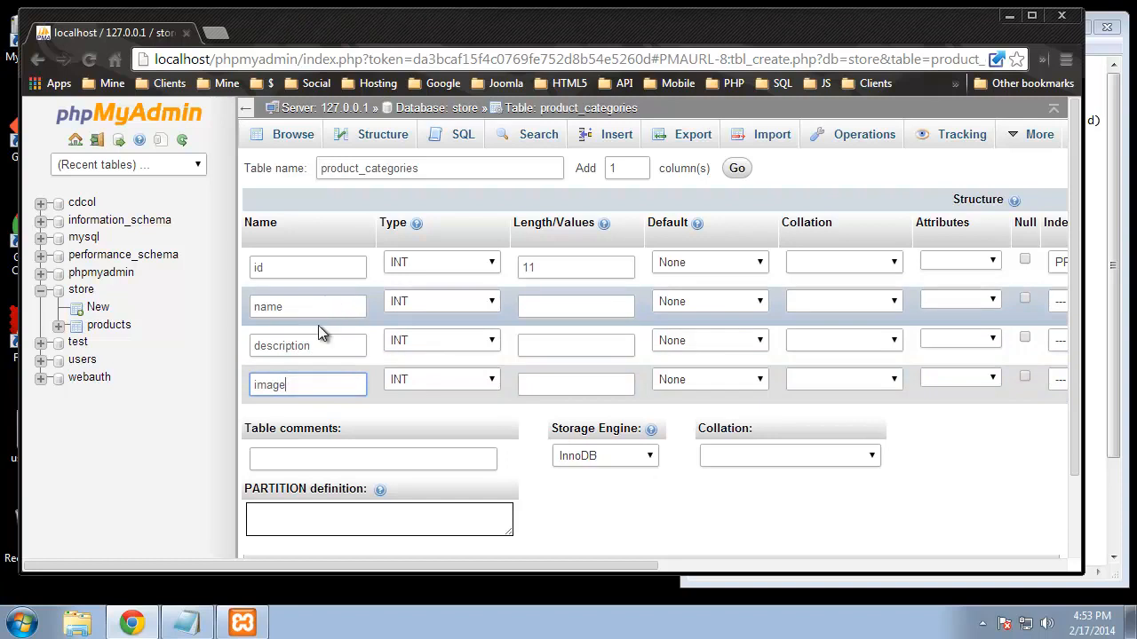
click(451, 304)
click(443, 335)
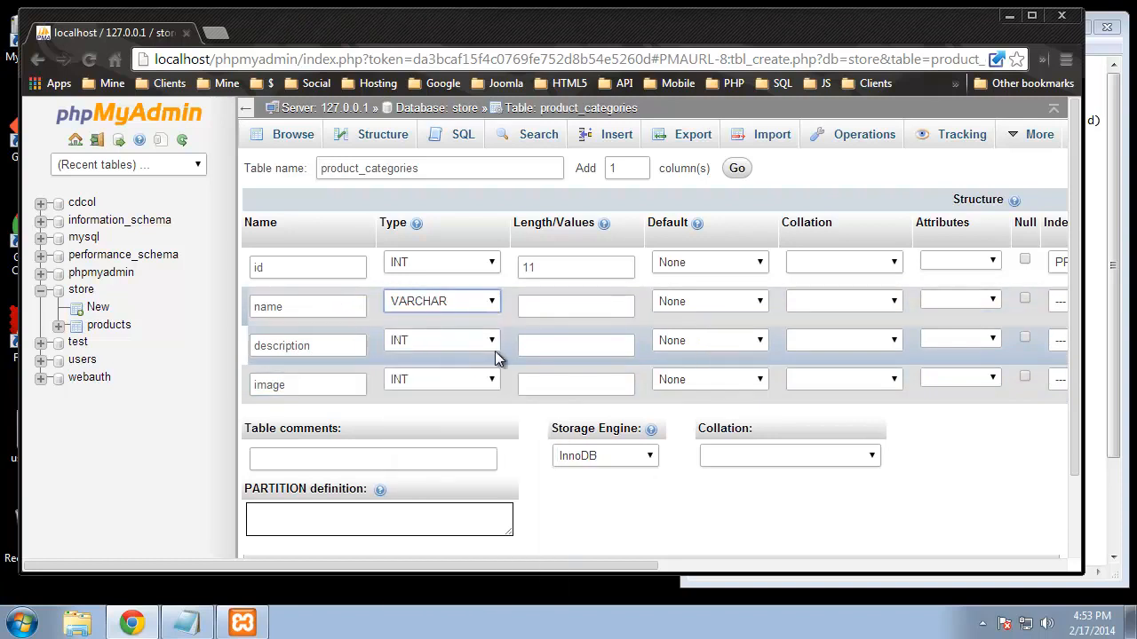
click(564, 307)
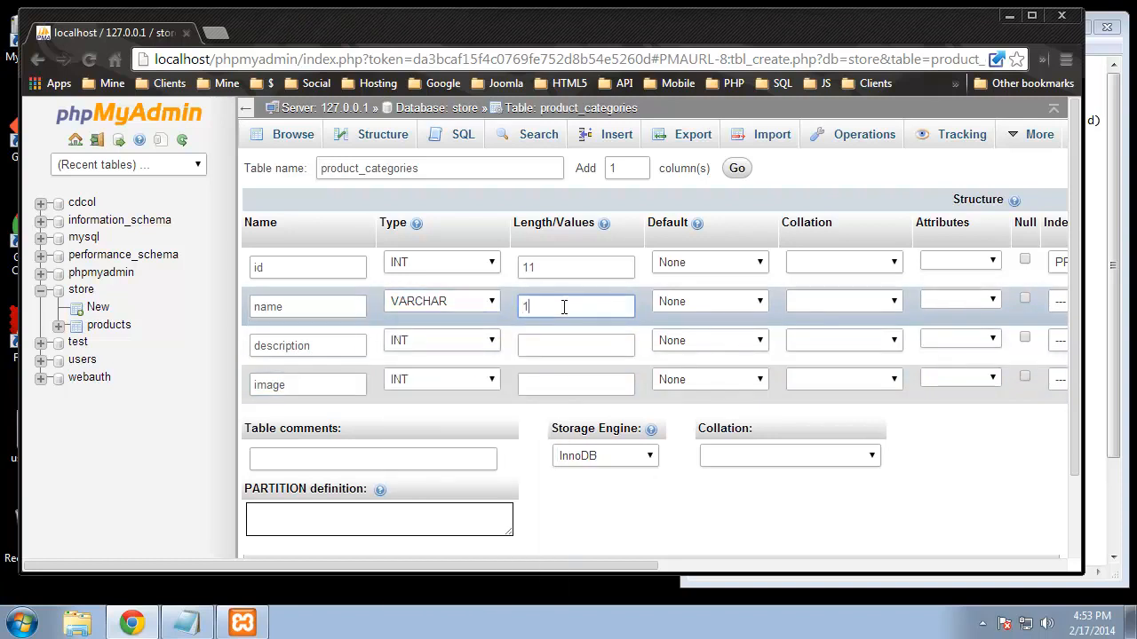
Step: Make description TEXT and image VARCHAR 150, then save product_categories
click(416, 341)
click(436, 77)
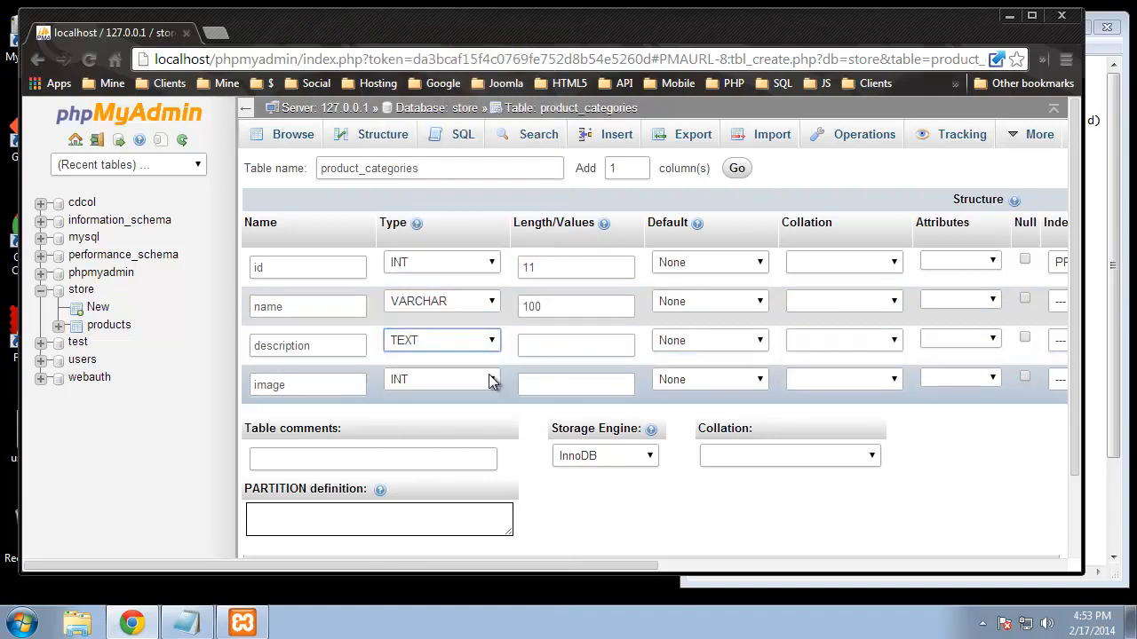
click(468, 380)
click(452, 105)
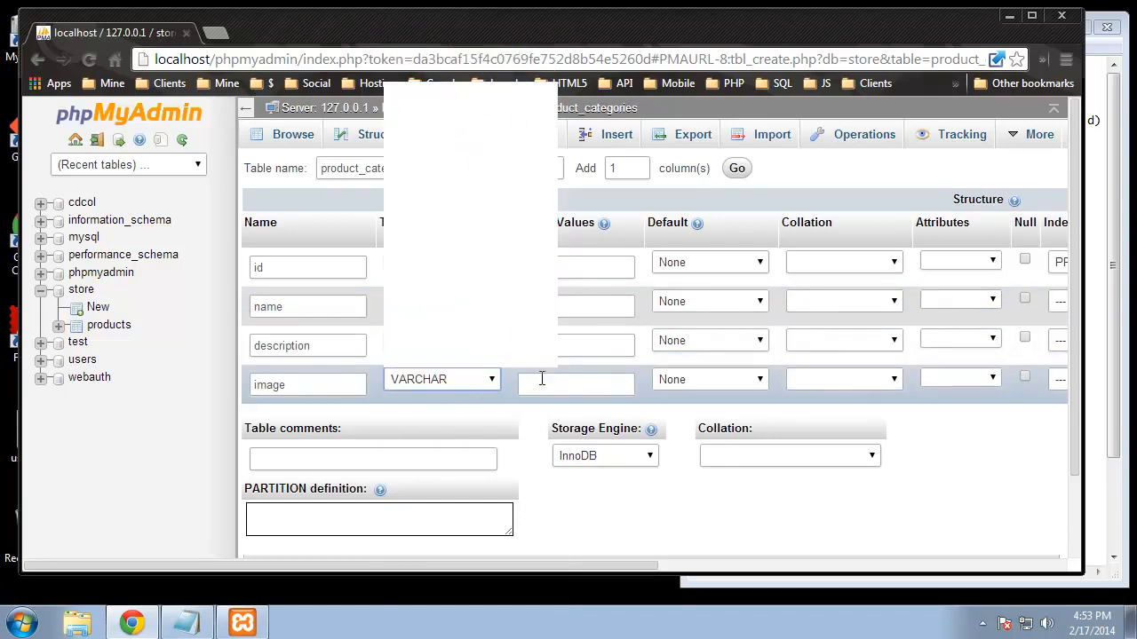
click(548, 382)
text(150)
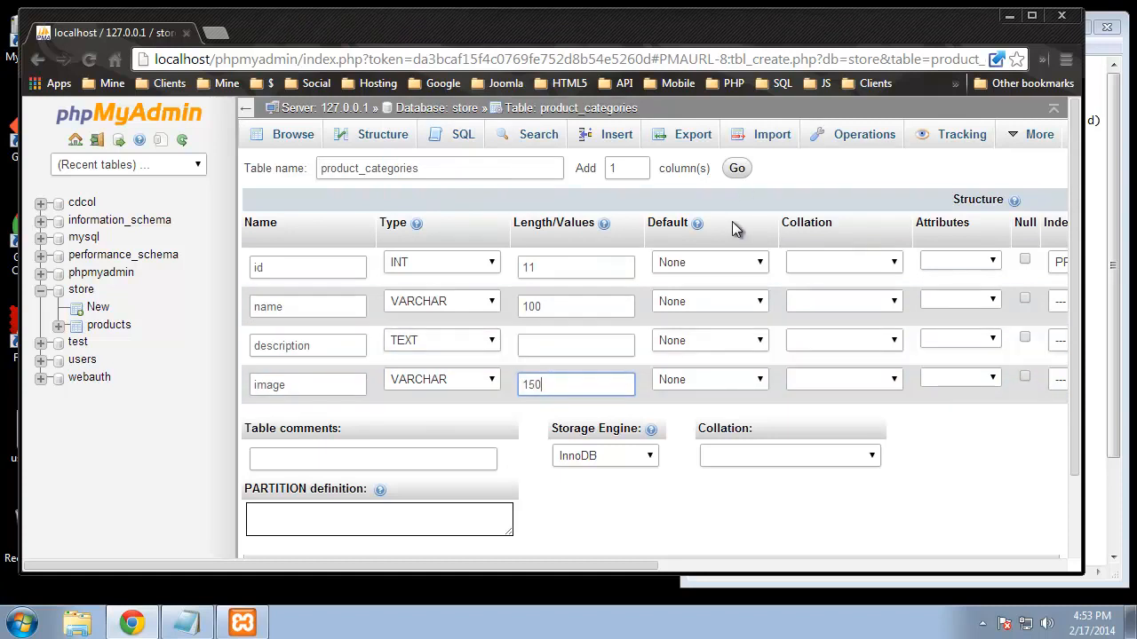
drag(623, 564, 732, 563)
scroll(781, 532, down, 2)
click(824, 495)
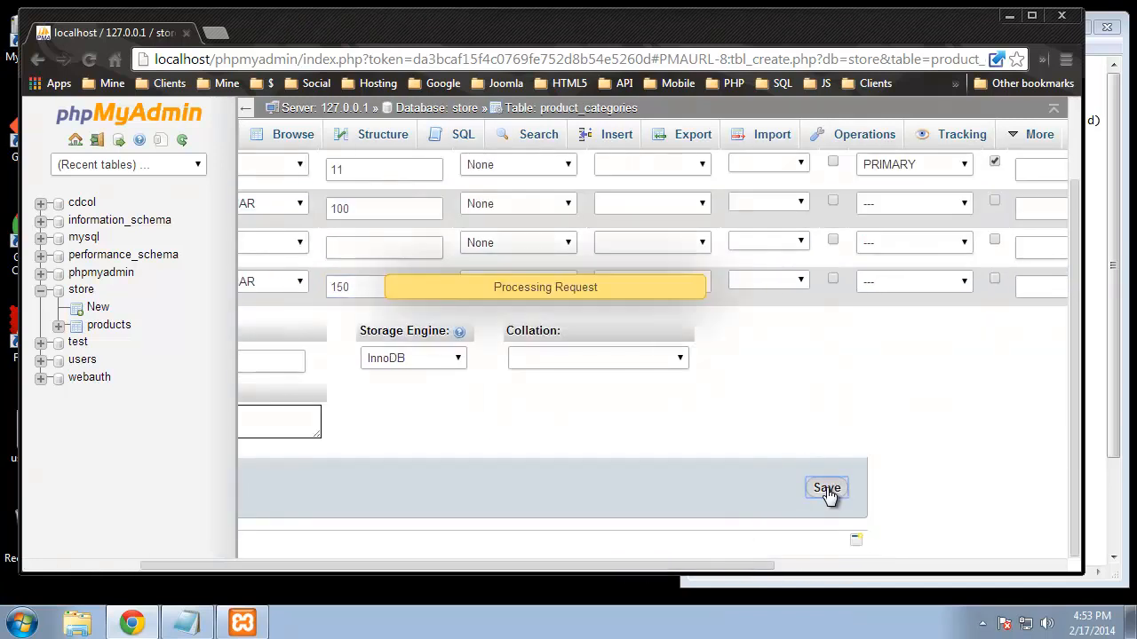
click(401, 374)
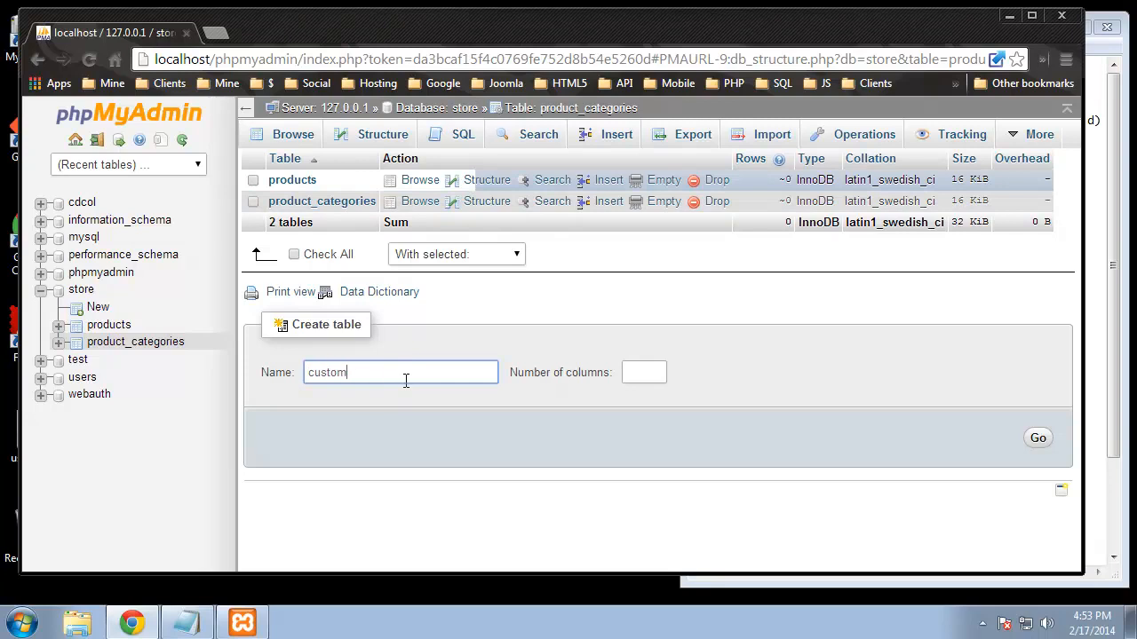
Step: Generate a 7-column form for the customers table and name its first column id
click(656, 370)
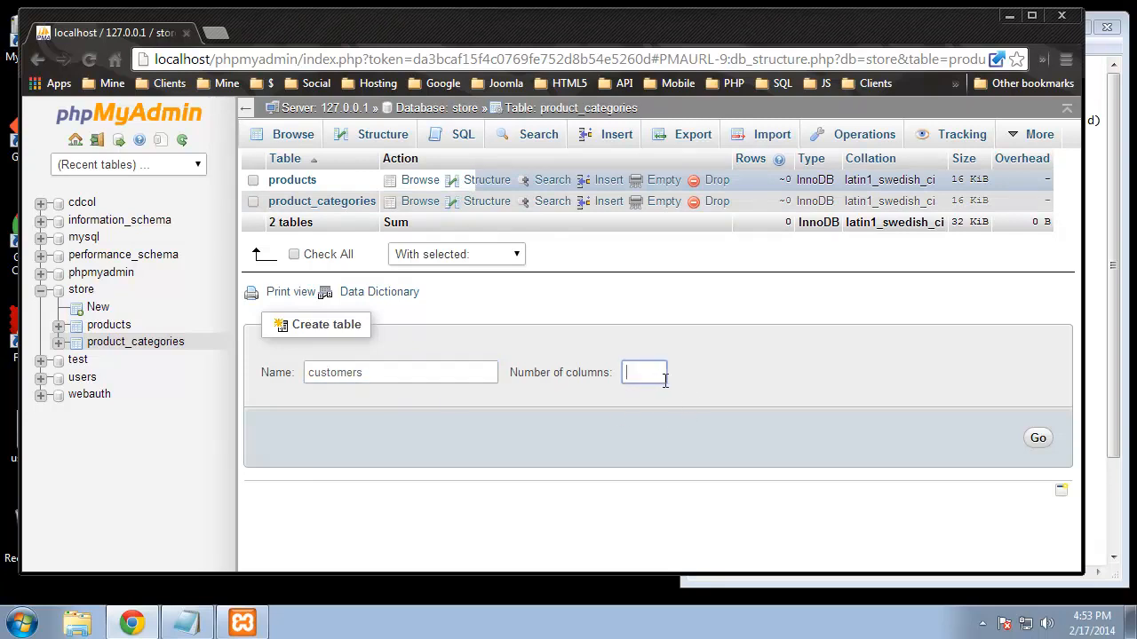
click(1105, 257)
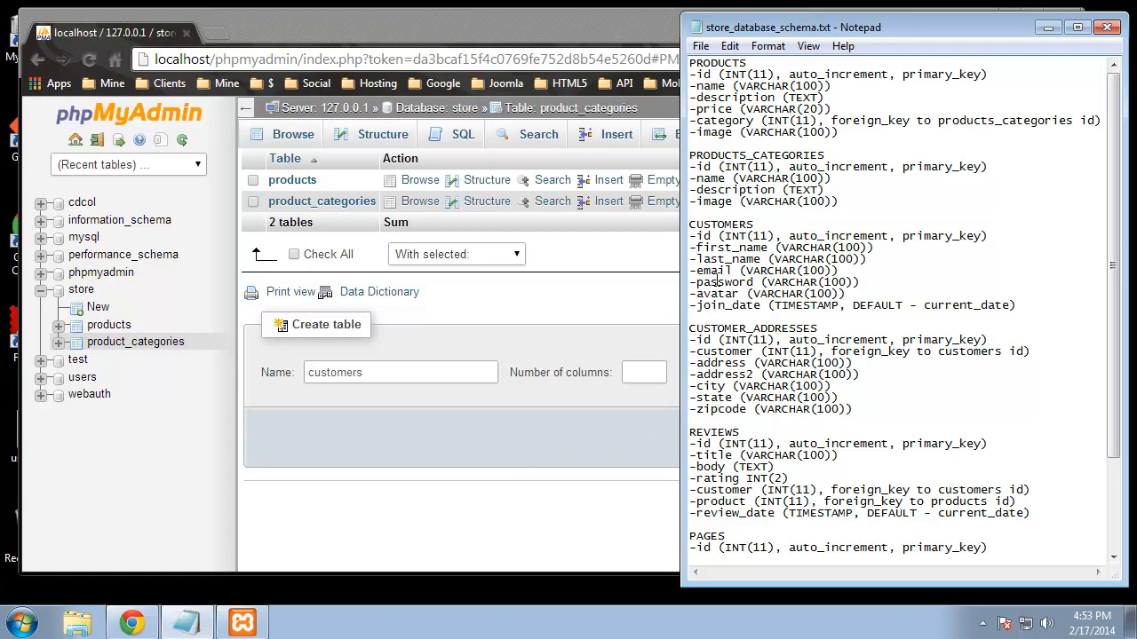
click(635, 351)
click(654, 373)
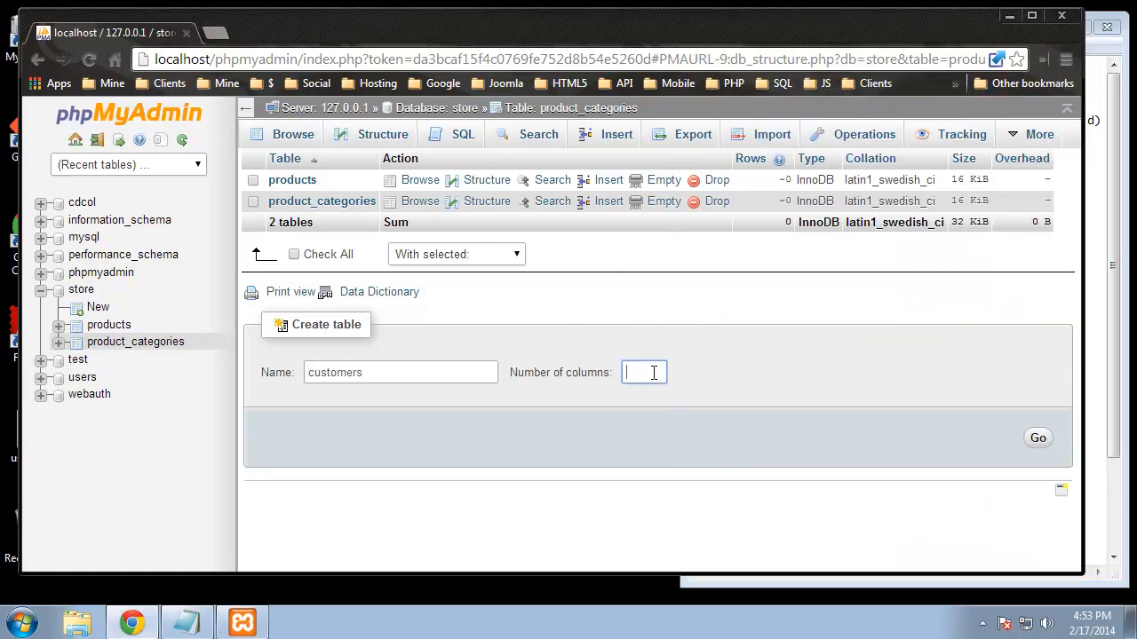
click(1038, 439)
click(351, 267)
text(id)
click(577, 265)
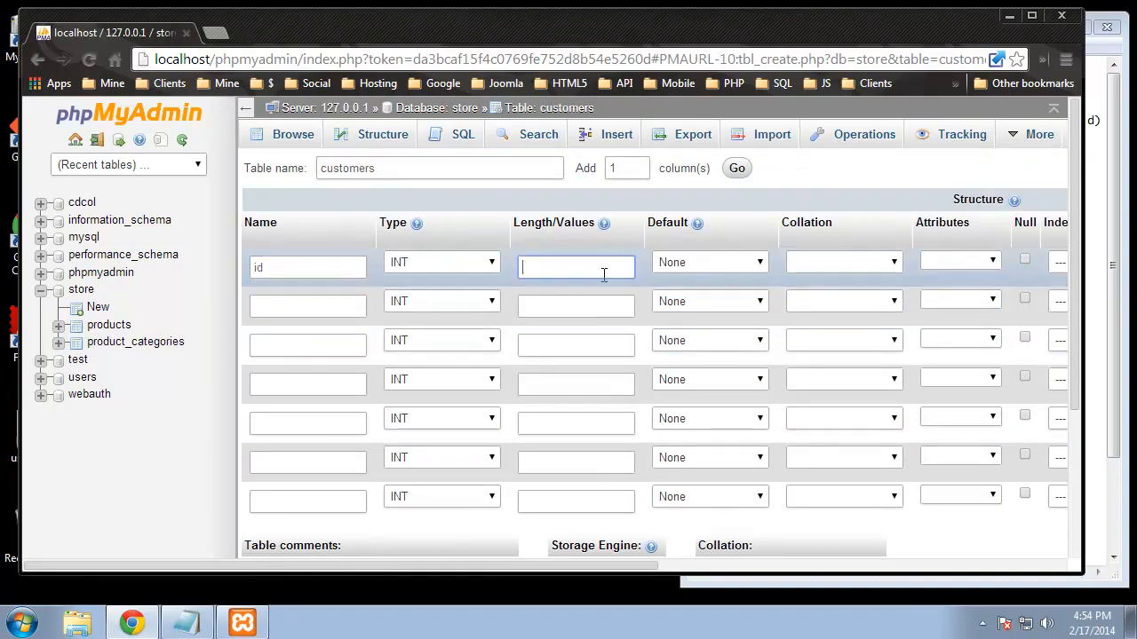
Step: Give the id column length 11, make it the primary key and auto-increment
text(11)
drag(675, 565, 814, 568)
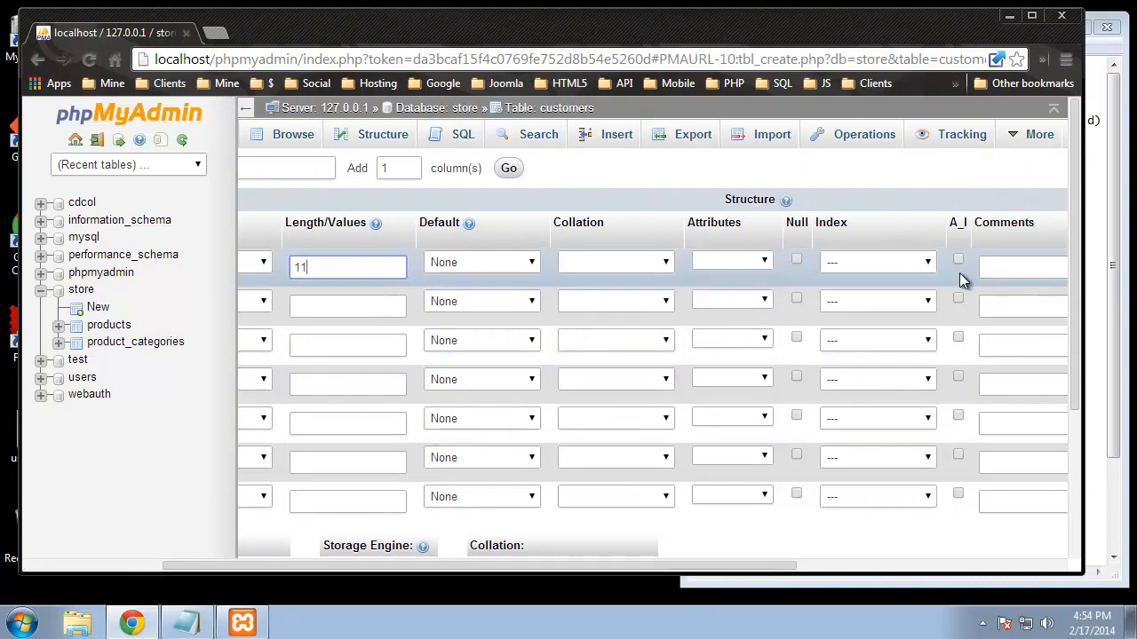
click(924, 264)
click(906, 296)
click(957, 260)
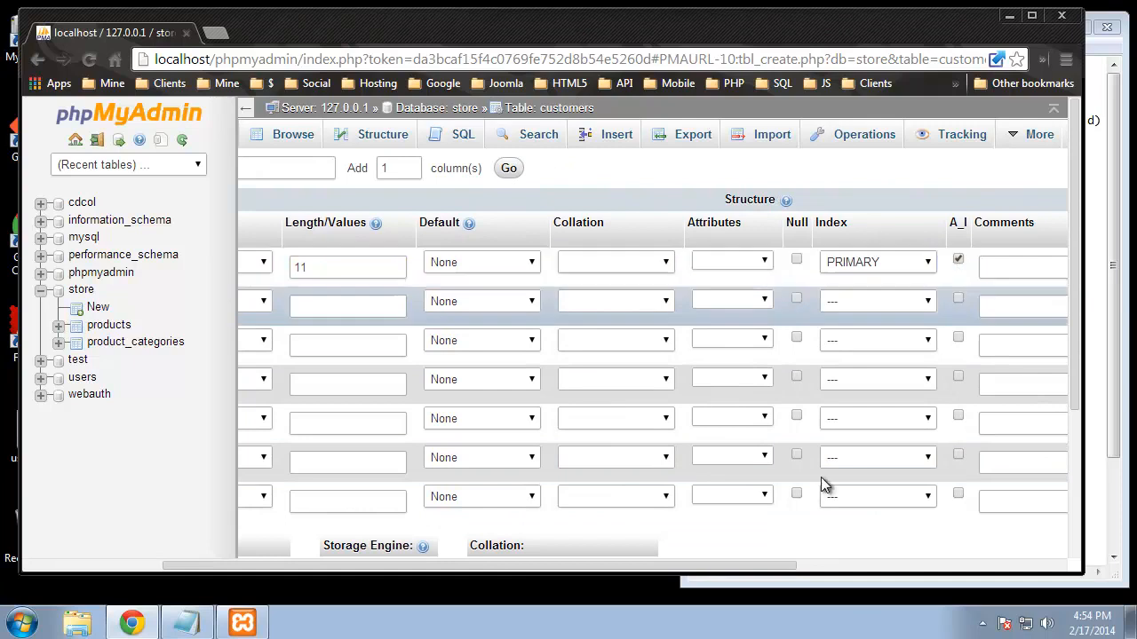
drag(732, 566, 569, 567)
Step: Name the remaining columns first_name, last_name, email, password, avatar and join_date
click(306, 311)
text(firs)
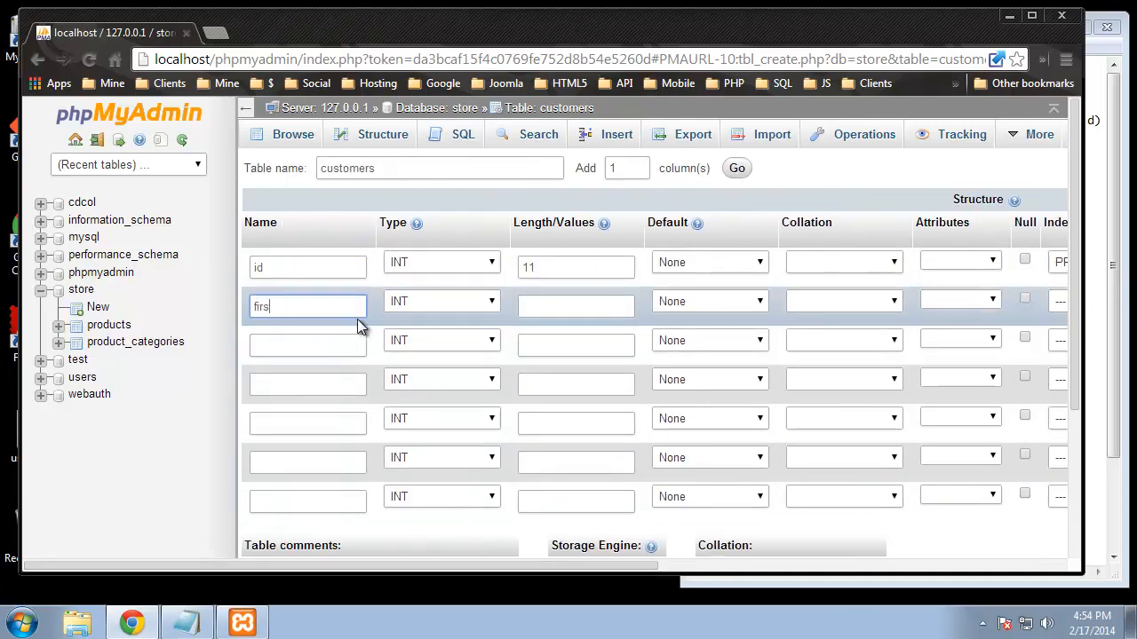
text(t_name)
click(317, 345)
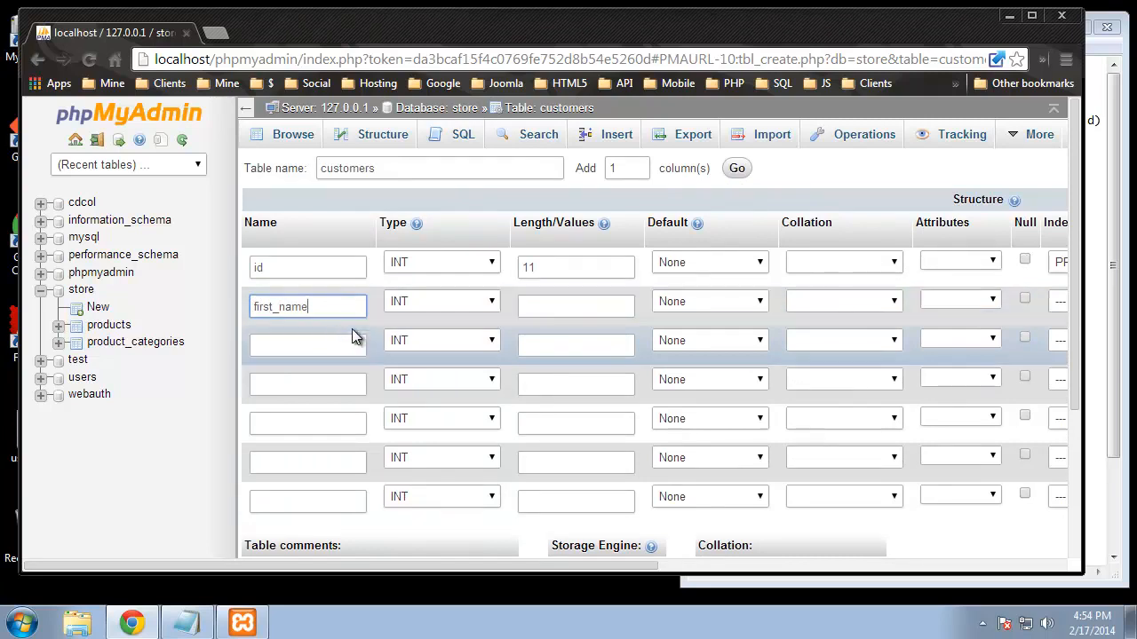
text(last_name)
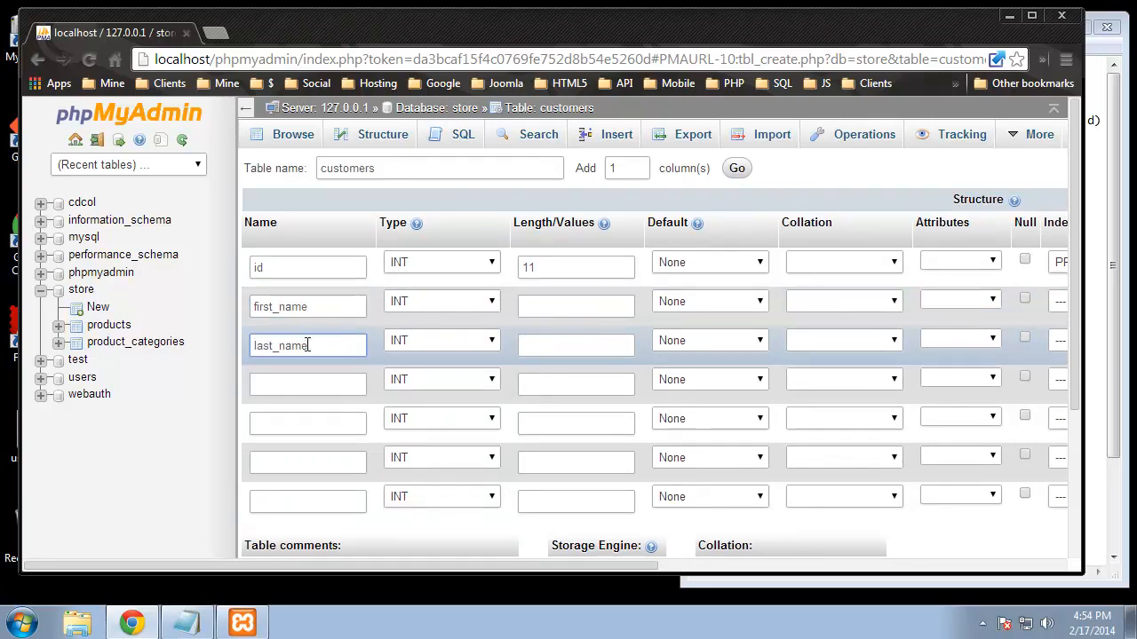
click(308, 380)
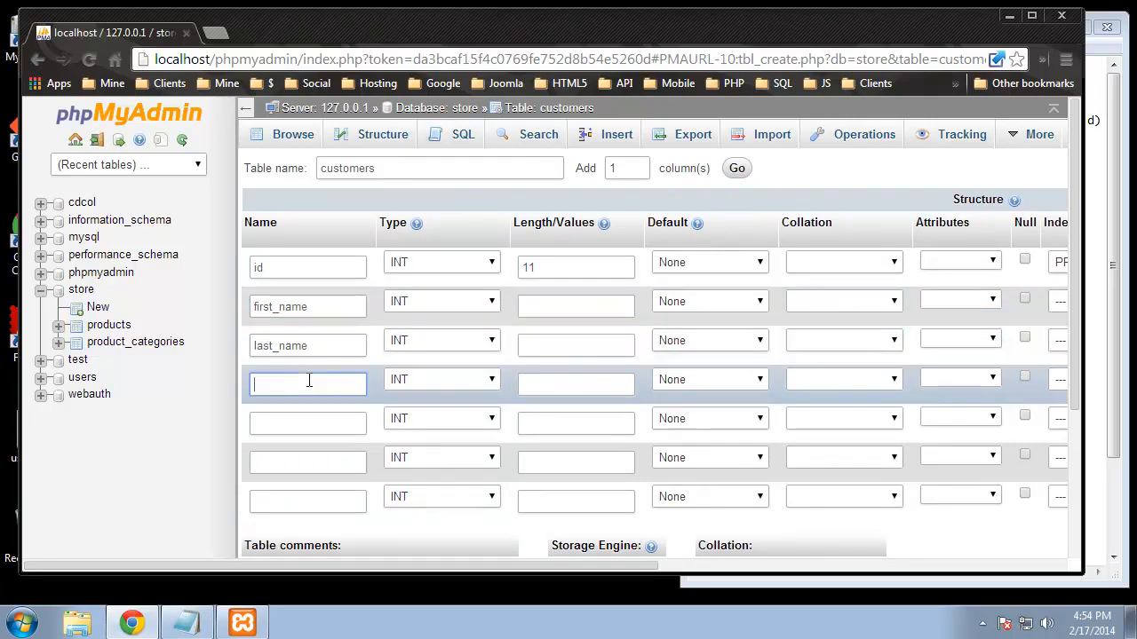
text(email)
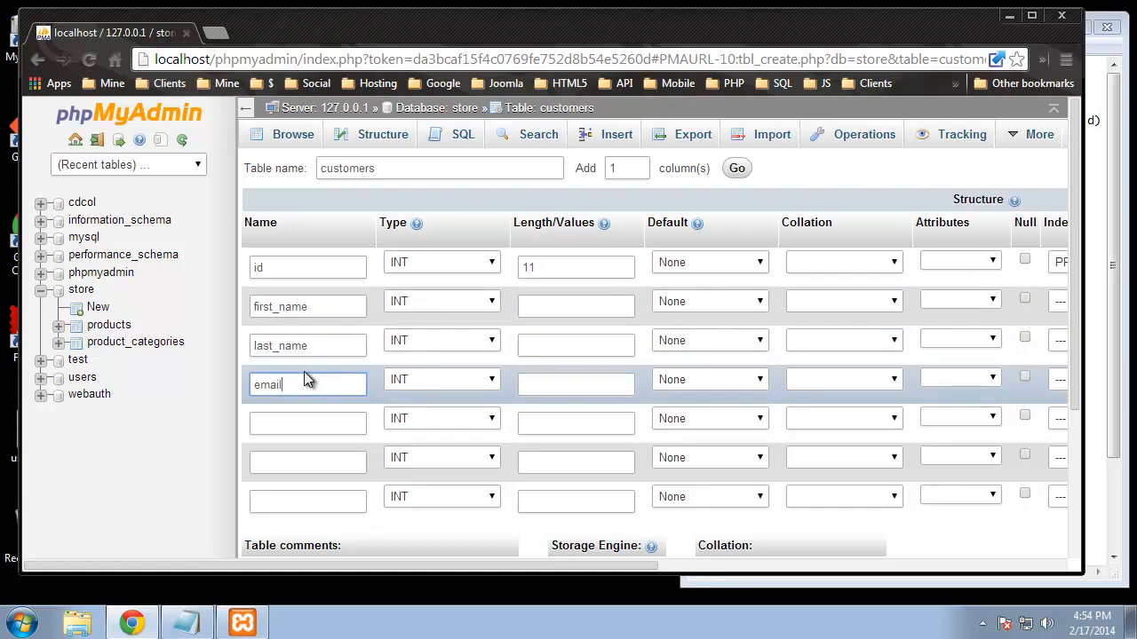
click(273, 417)
text(password)
click(321, 460)
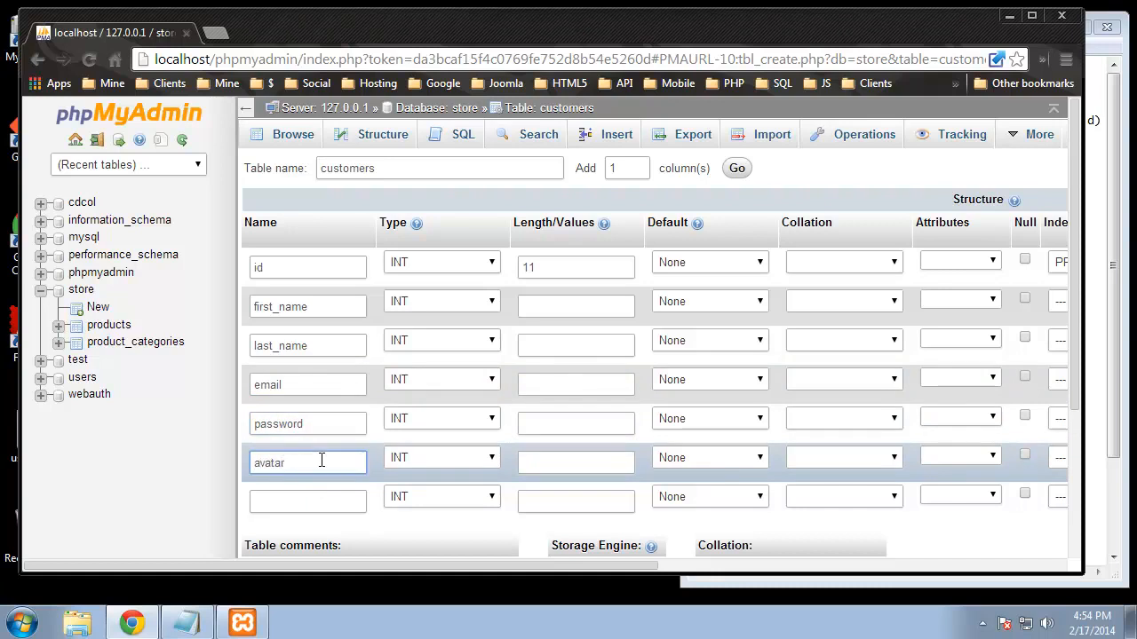
click(321, 502)
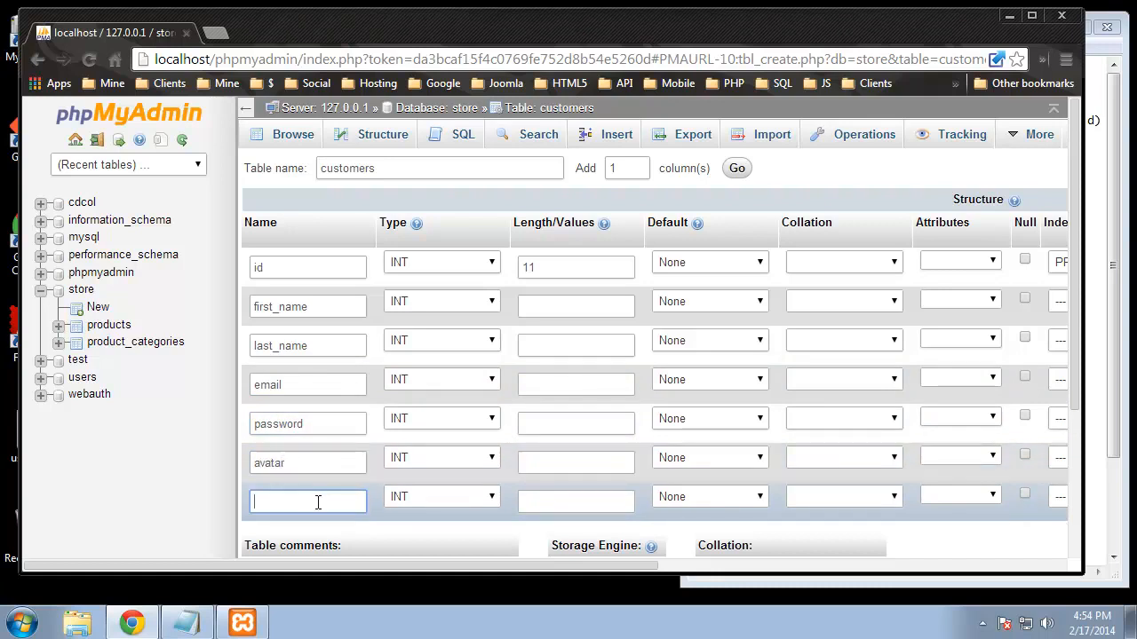
text(join_date)
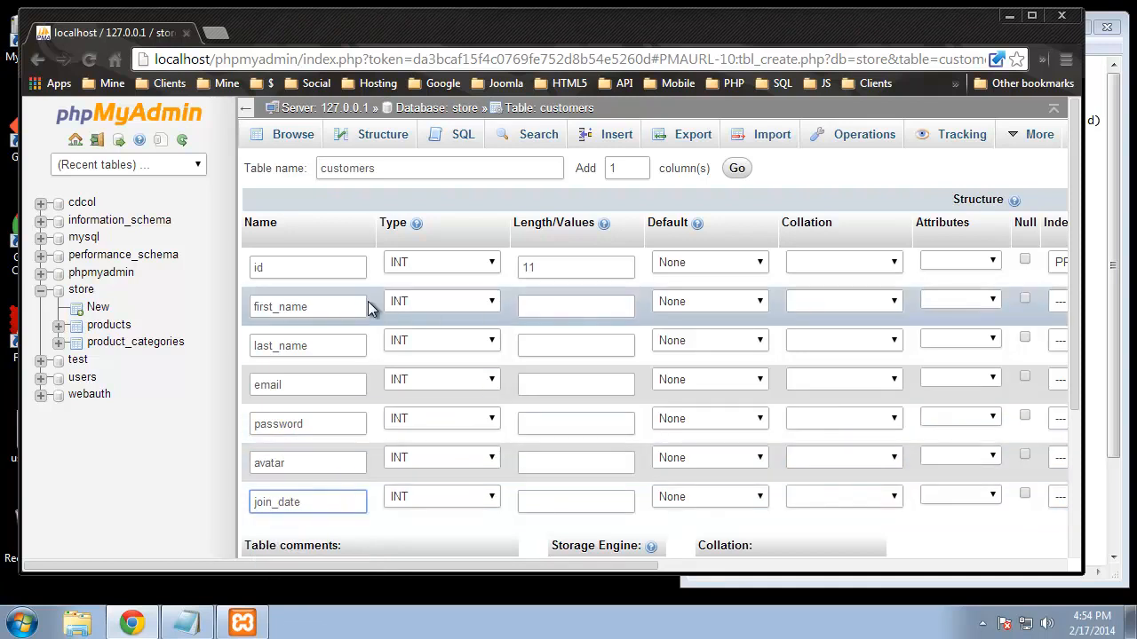
Step: Make first_name, last_name, email, password and avatar VARCHAR columns
click(489, 302)
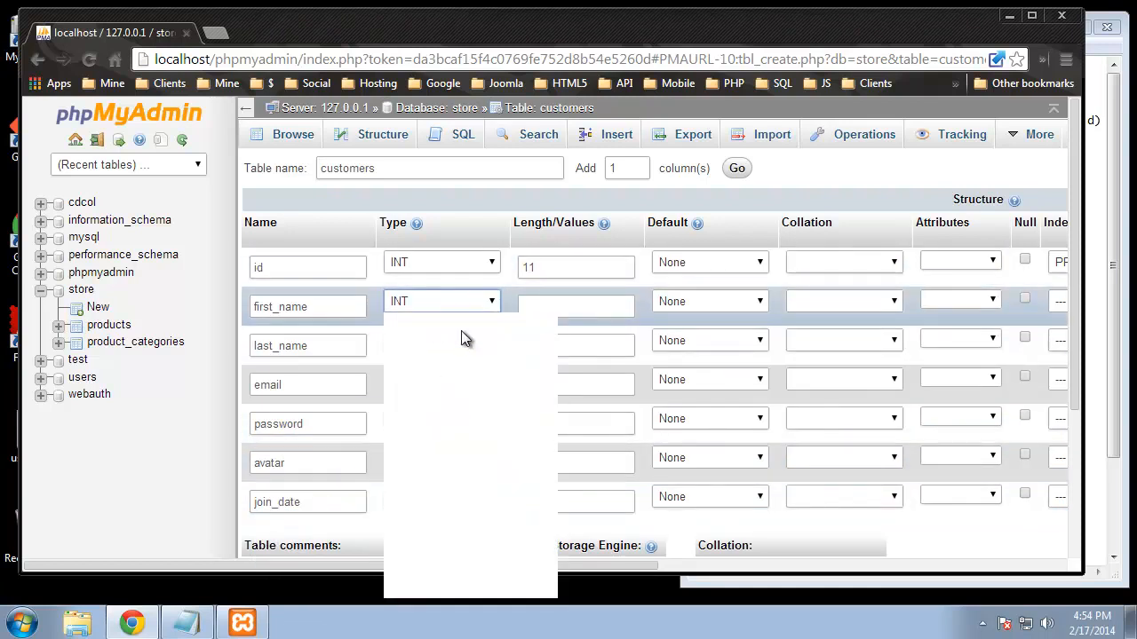
click(440, 333)
click(462, 345)
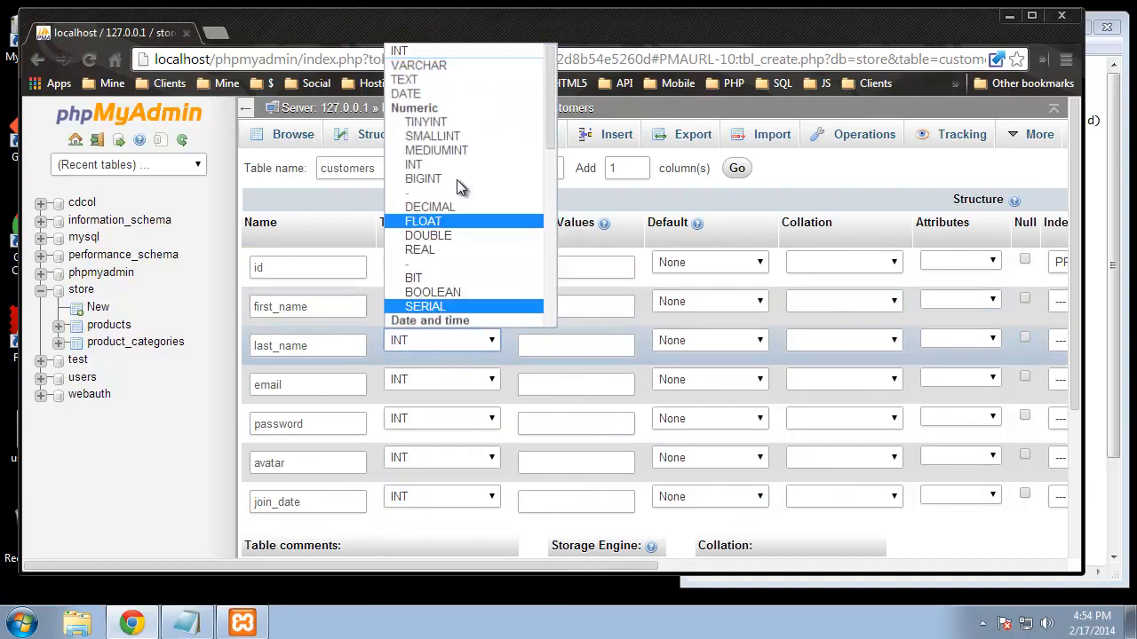
click(414, 69)
click(456, 383)
click(432, 104)
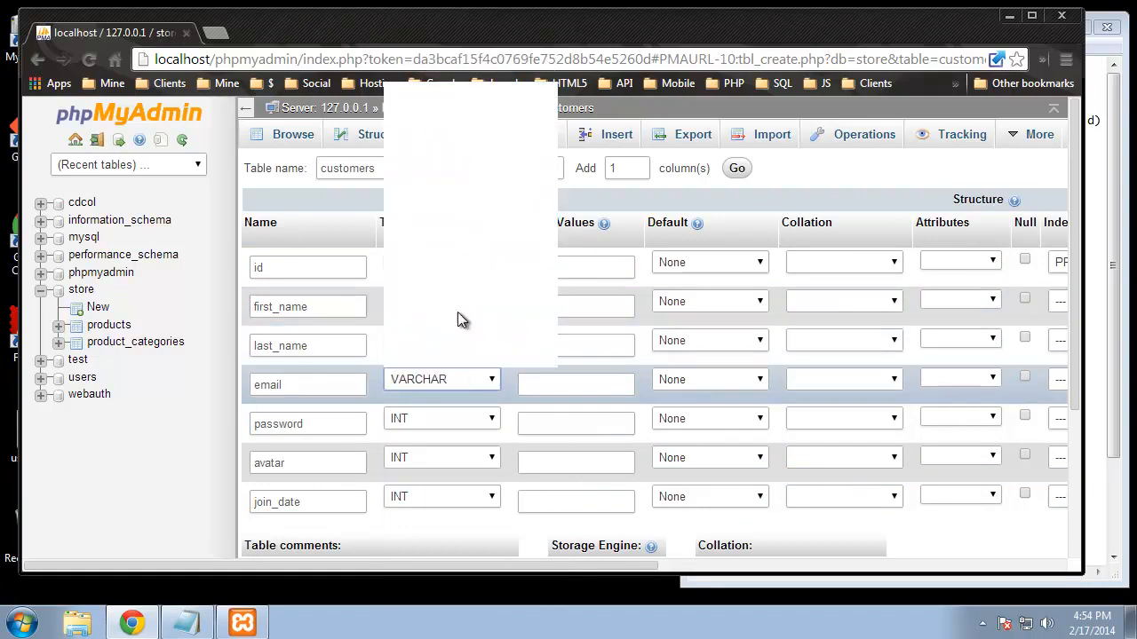
click(468, 427)
click(419, 143)
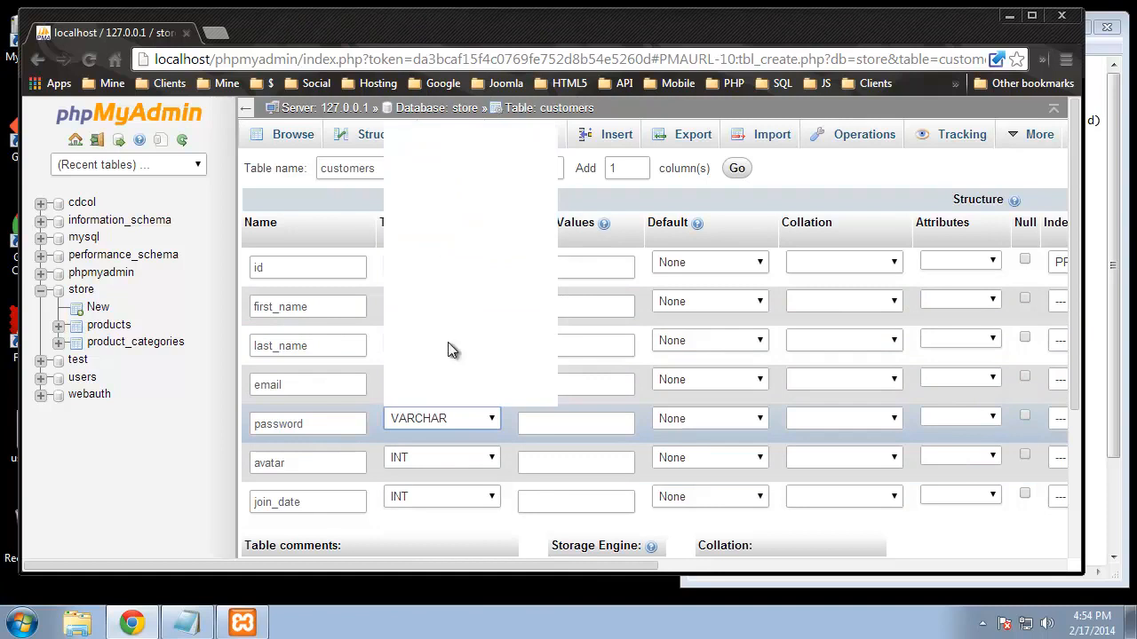
click(430, 459)
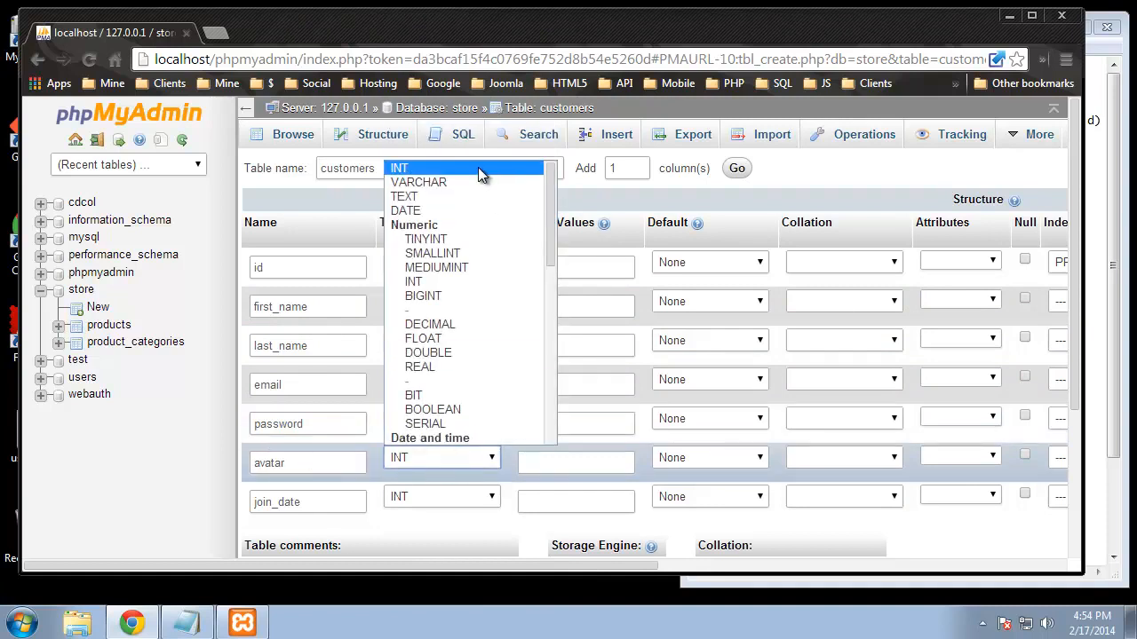
click(420, 186)
Step: Make join_date a TIMESTAMP column
click(434, 496)
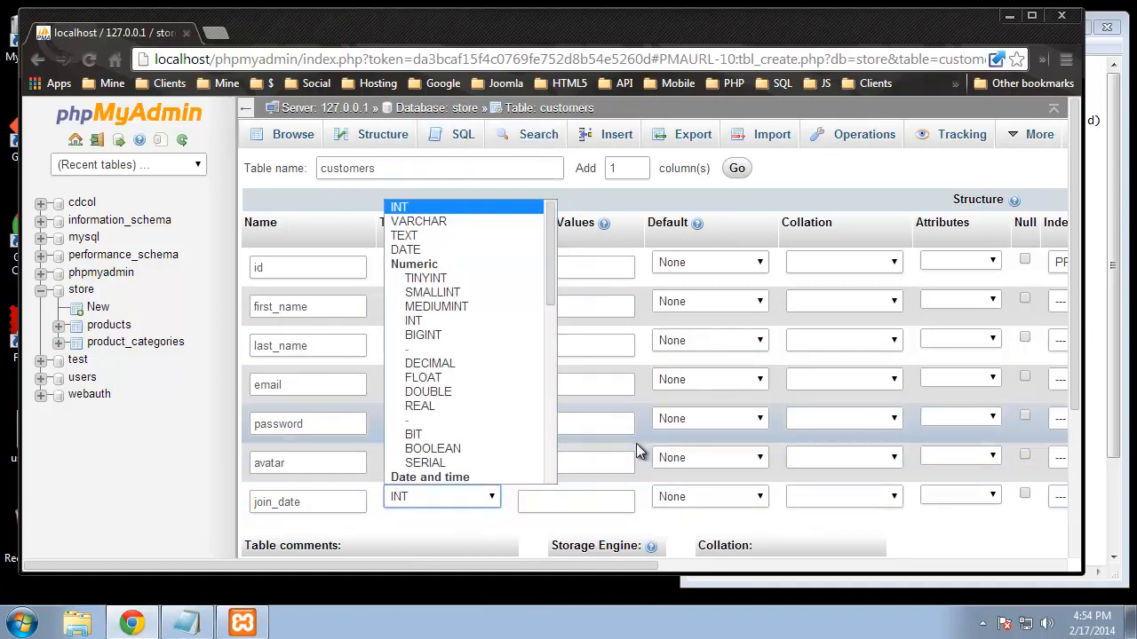
scroll(422, 391, down, 3)
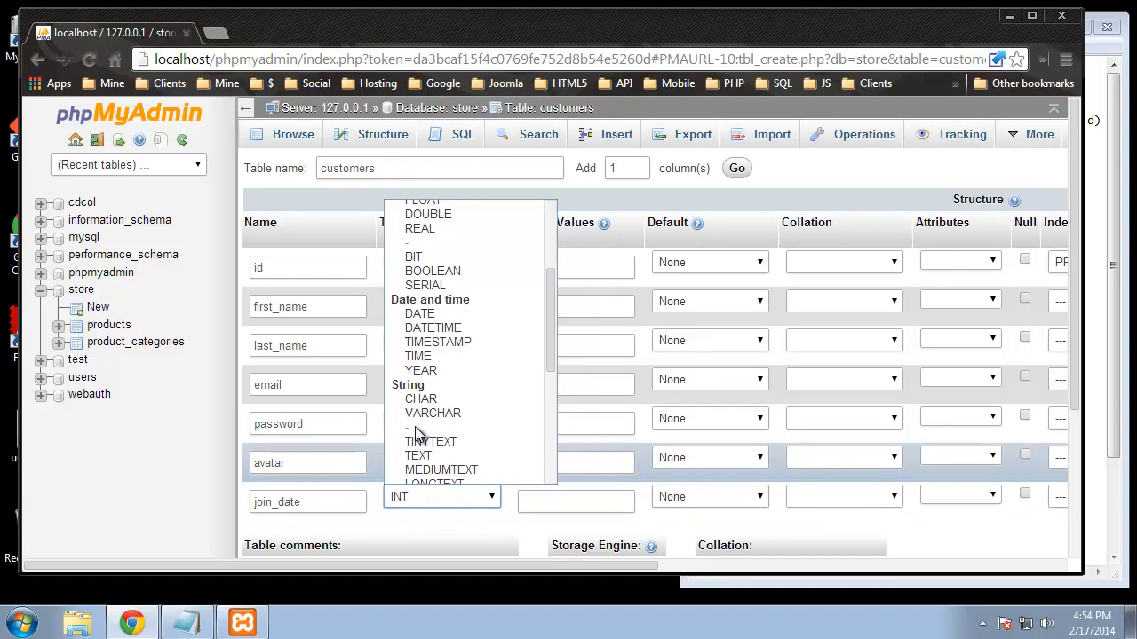
click(454, 342)
click(541, 307)
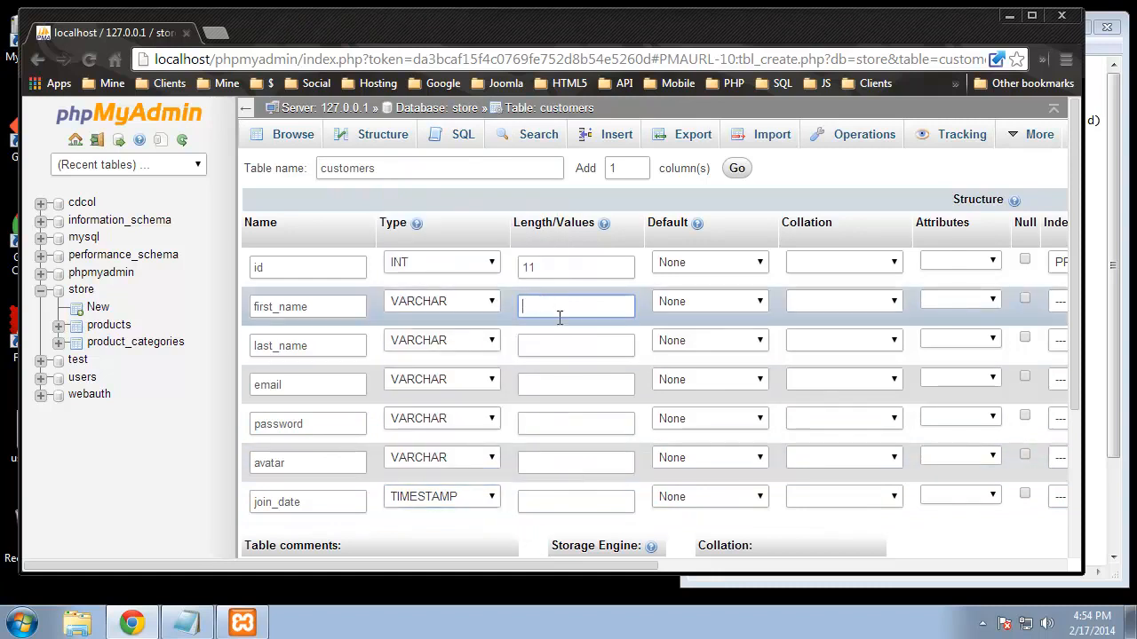
Step: Enter lengths 100, 100, 150, 100 and 150 for first_name, last_name, email, password and avatar
text(100)
key(Tab)
text(100)
click(591, 391)
text(100)
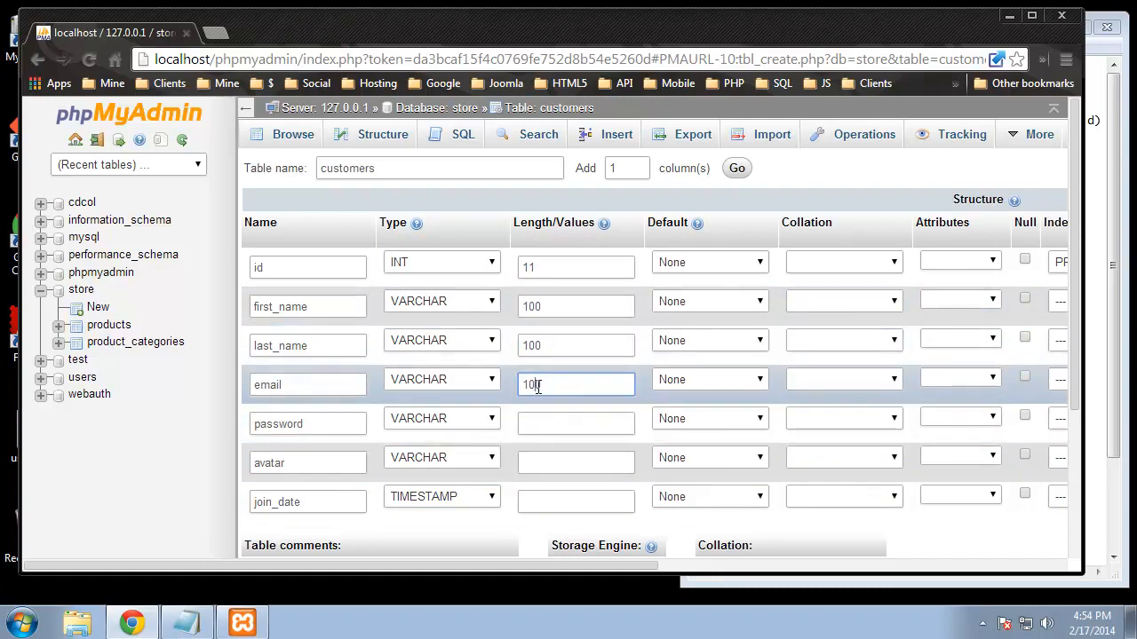
text(5)
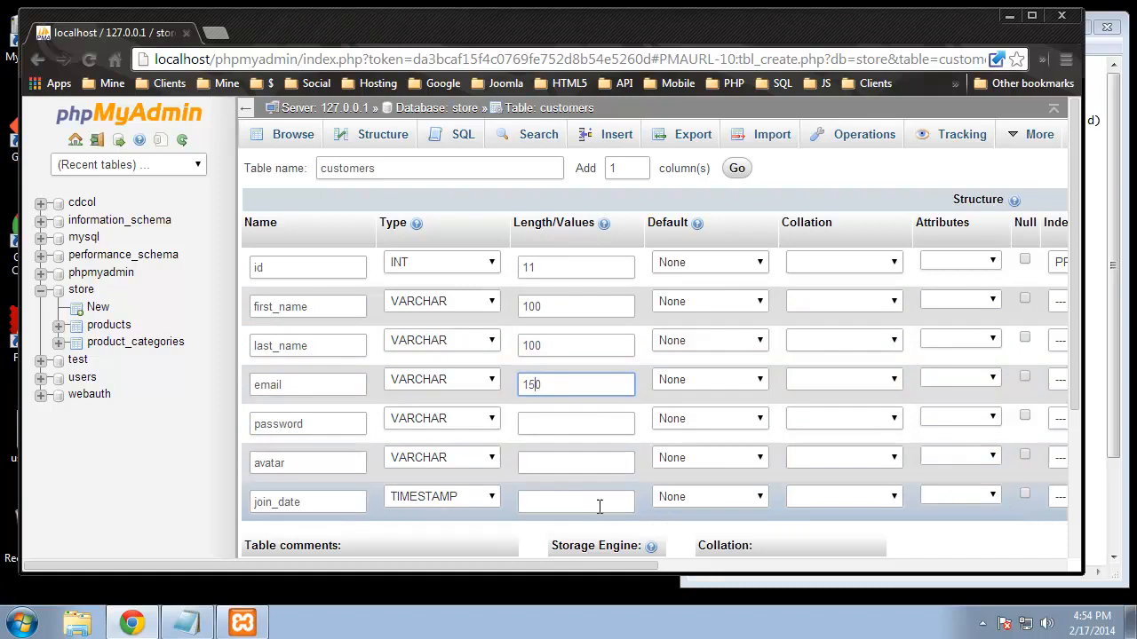
click(530, 424)
text(100)
click(559, 463)
text(100)
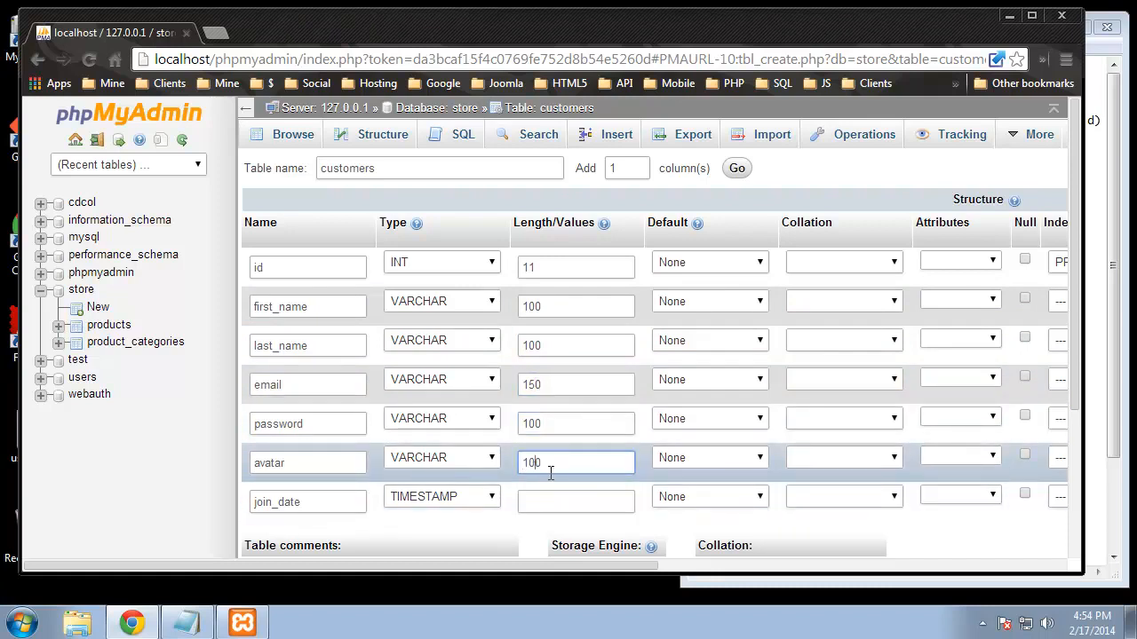
text(5)
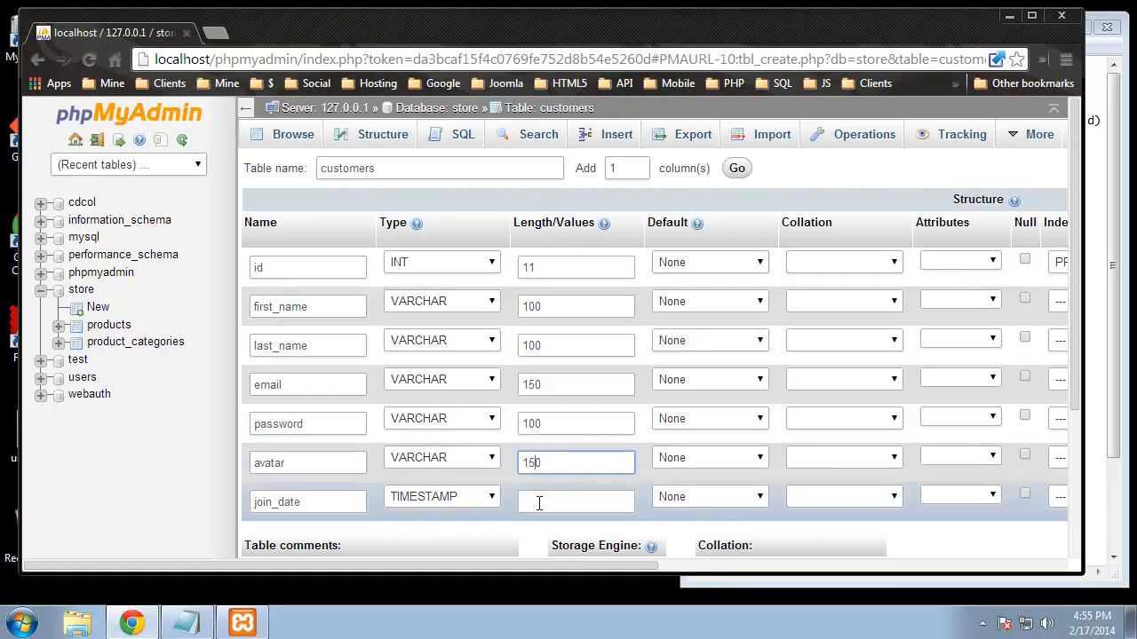
Step: Default join_date to CURRENT_TIMESTAMP and save the customers table
click(698, 498)
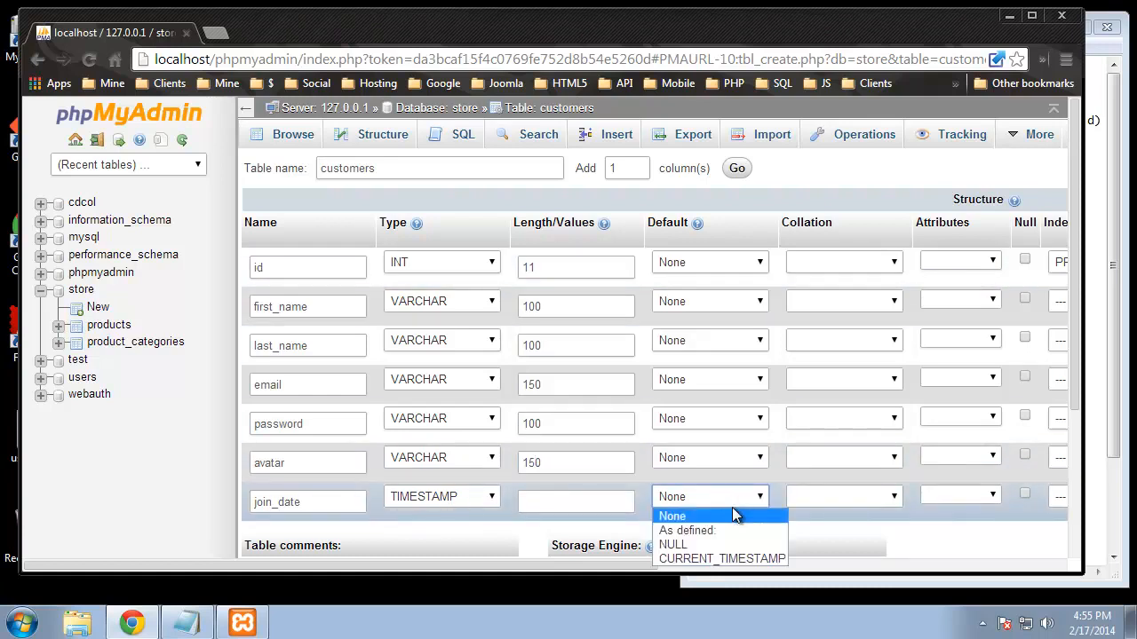
click(716, 559)
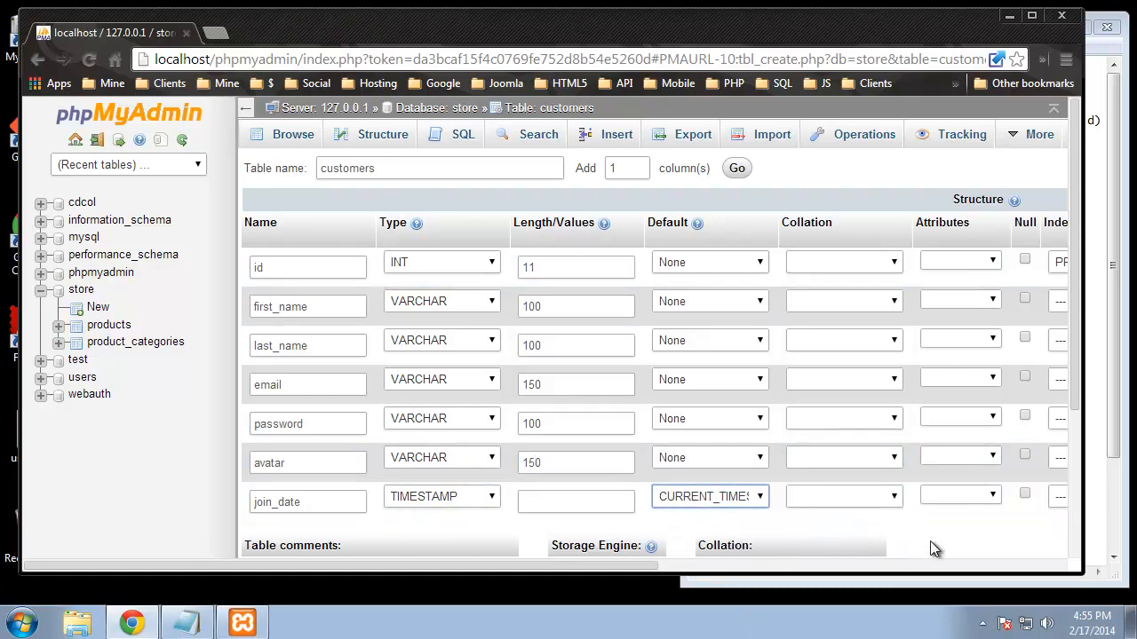
scroll(931, 542, down, 2)
click(1017, 525)
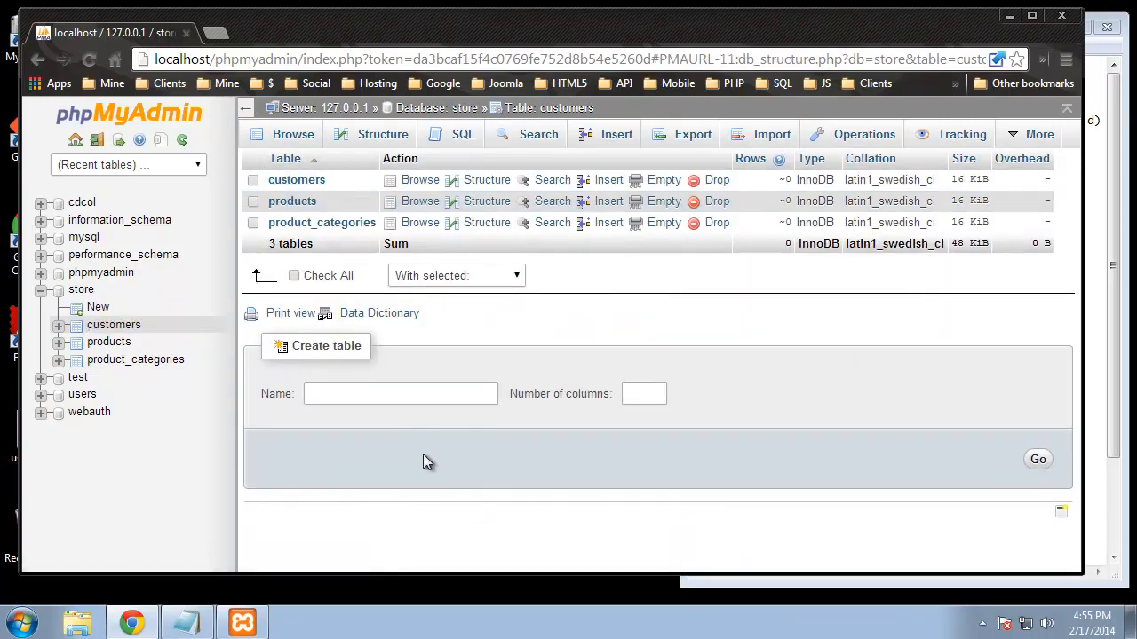
Step: Create a new customer_addresses table form with 7 columns, checking the schema notes
click(368, 397)
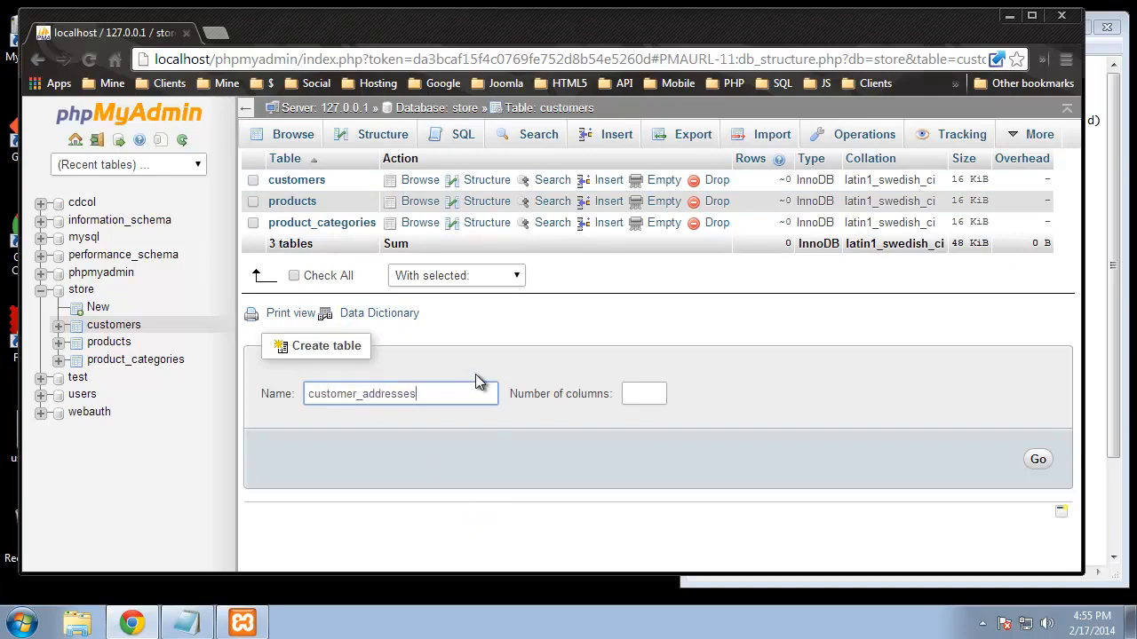
click(1117, 247)
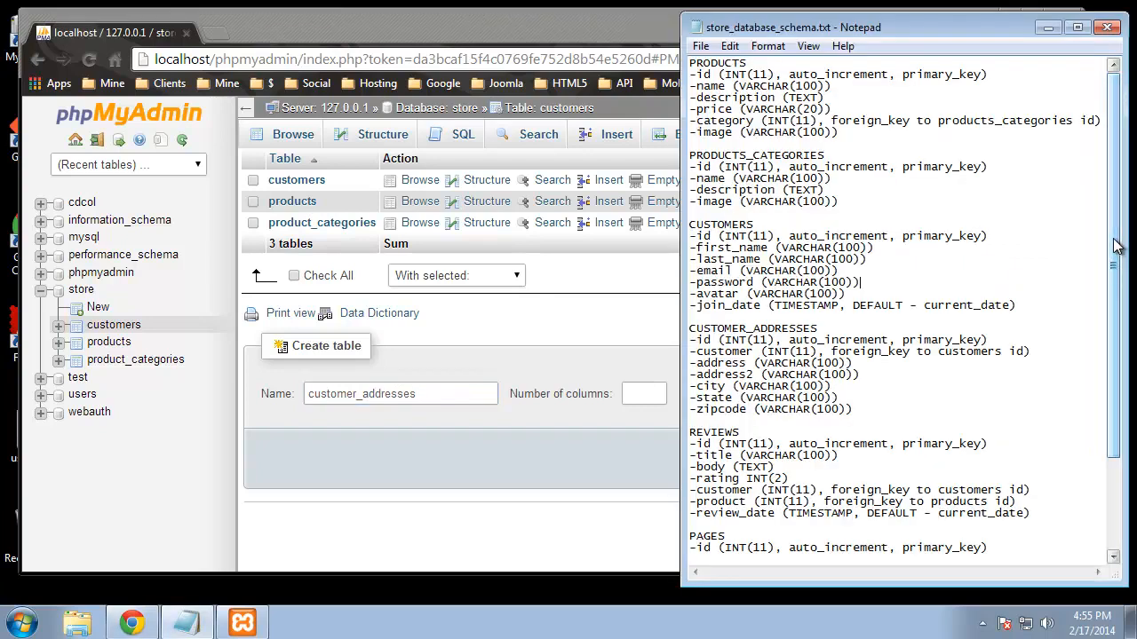
scroll(865, 283, down, 1)
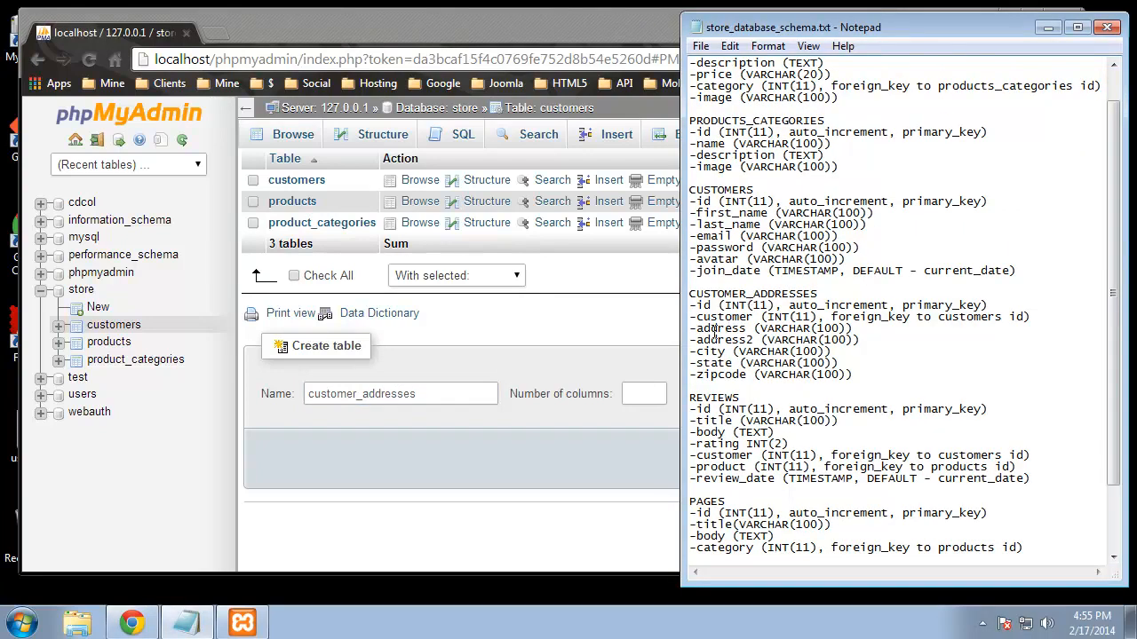
click(650, 394)
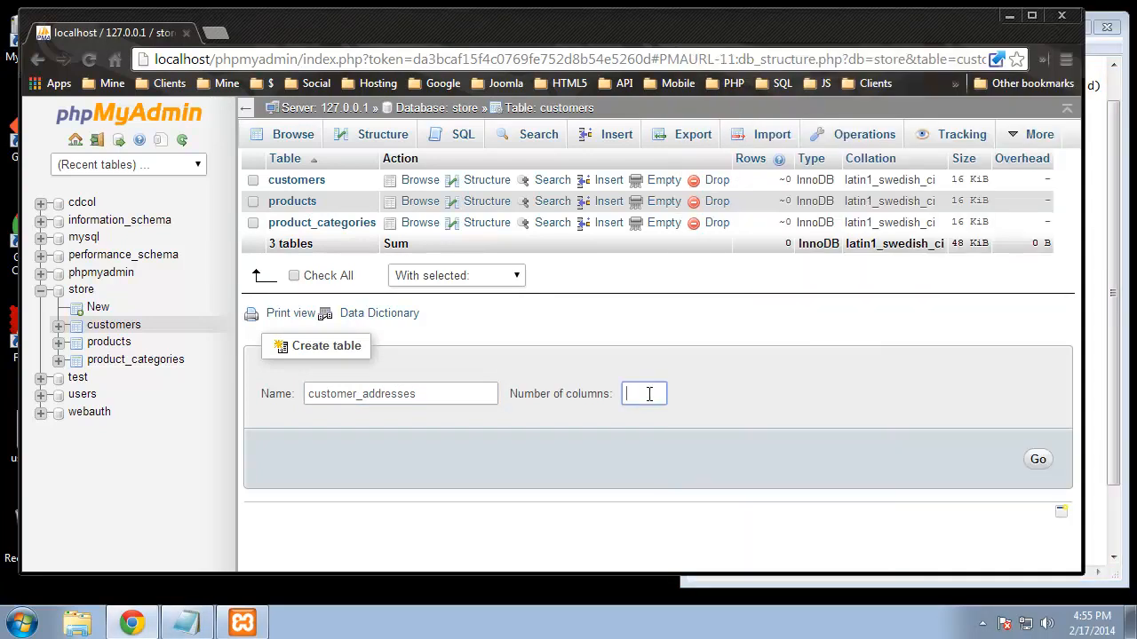
click(1039, 464)
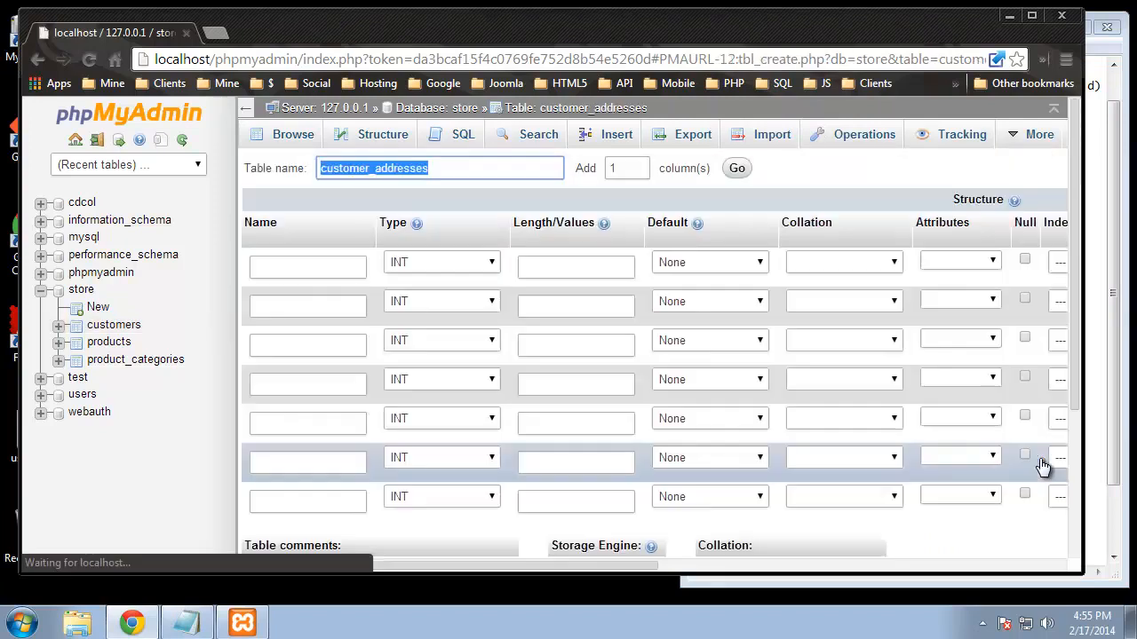
Step: Add an id column of length 11 as an auto-incrementing primary key
click(309, 265)
text(id)
click(583, 267)
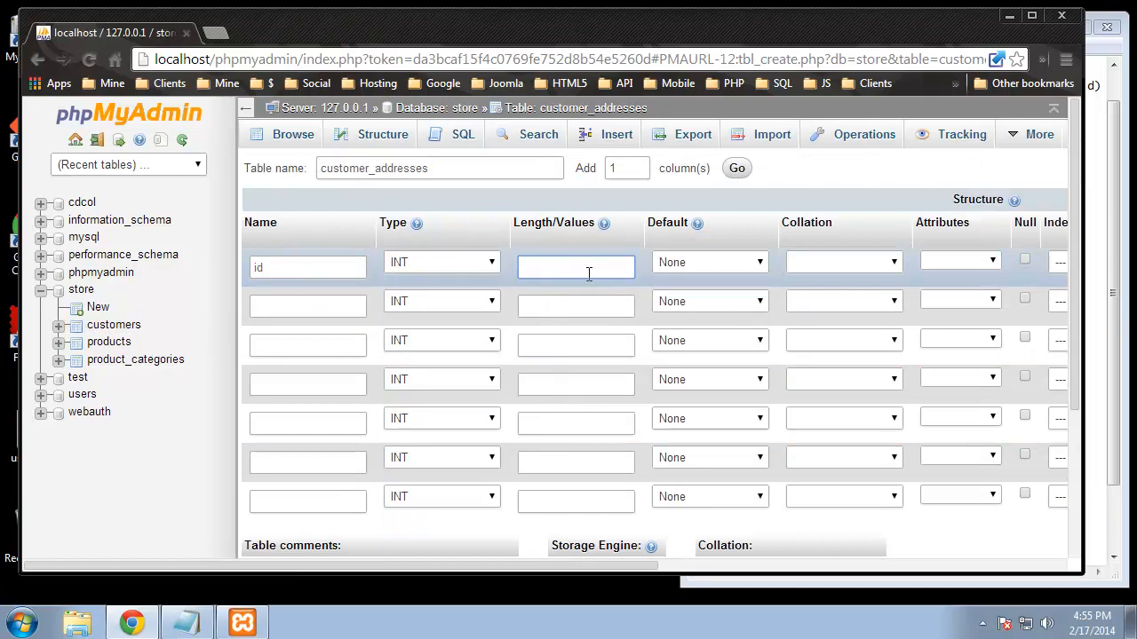
text(11)
drag(647, 567, 793, 569)
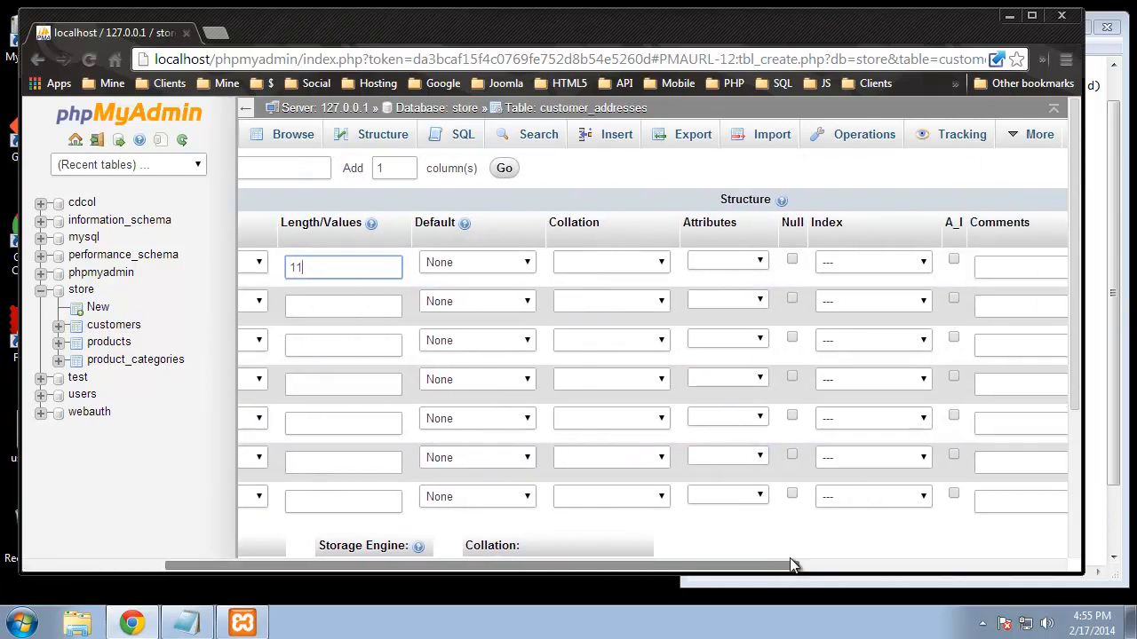
click(858, 265)
click(858, 294)
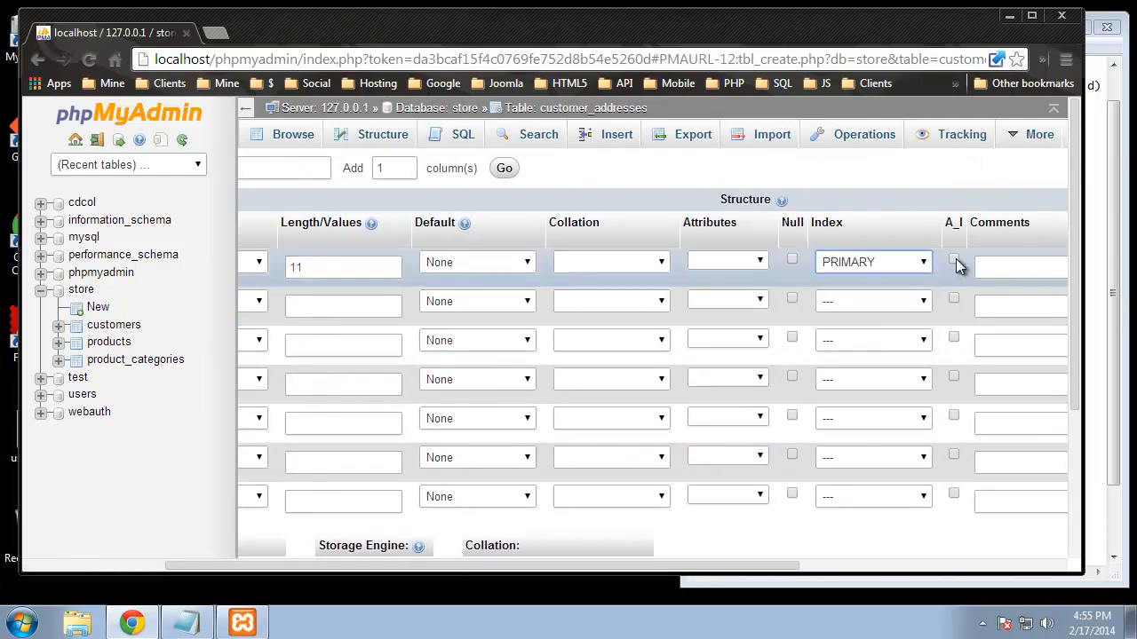
click(954, 261)
drag(775, 566, 552, 559)
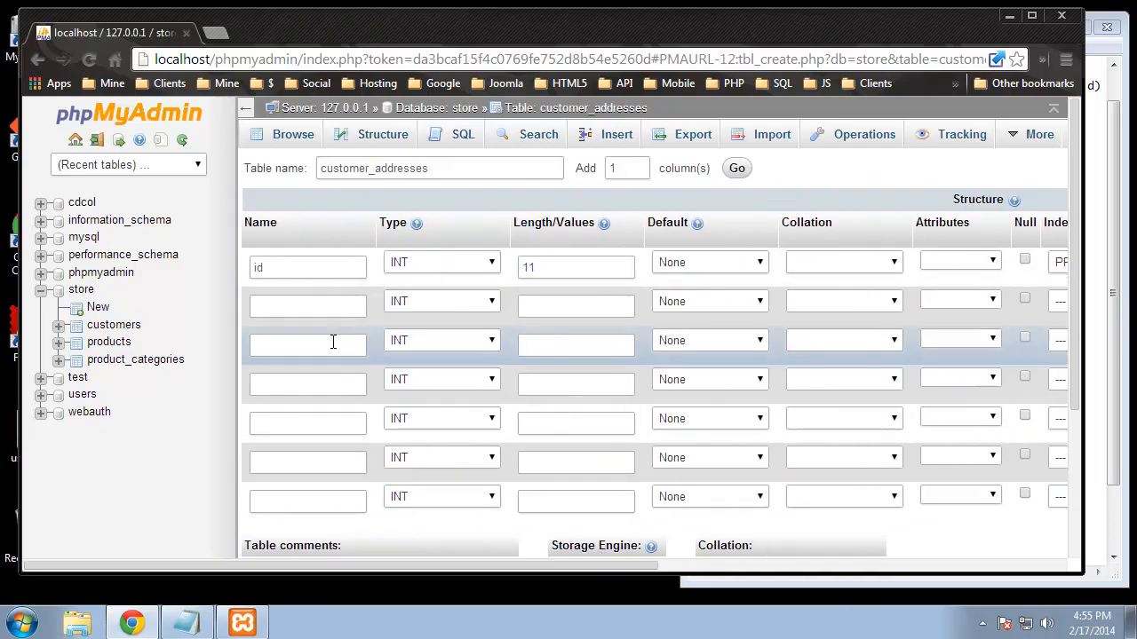
Step: Add a customer column with length 11
click(307, 305)
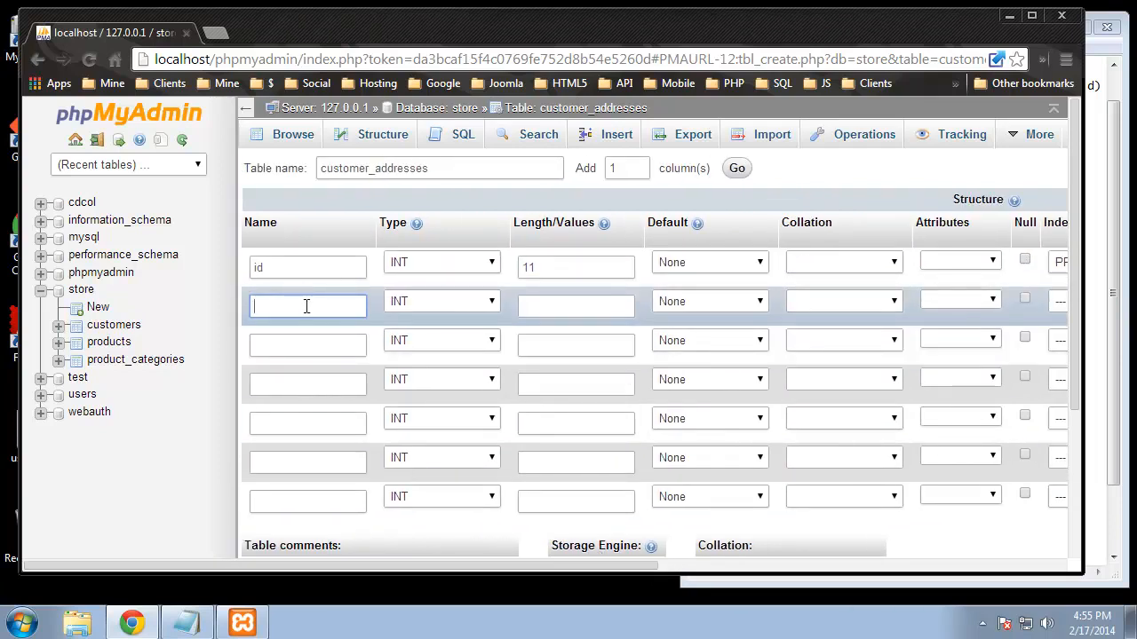
text(customer)
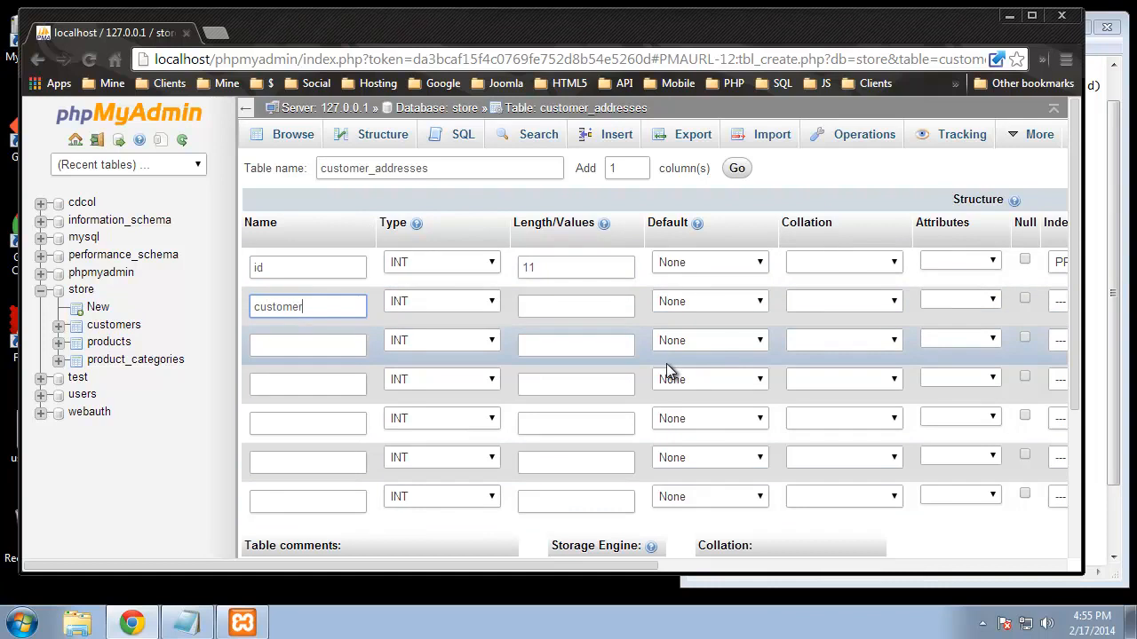
drag(551, 565, 430, 523)
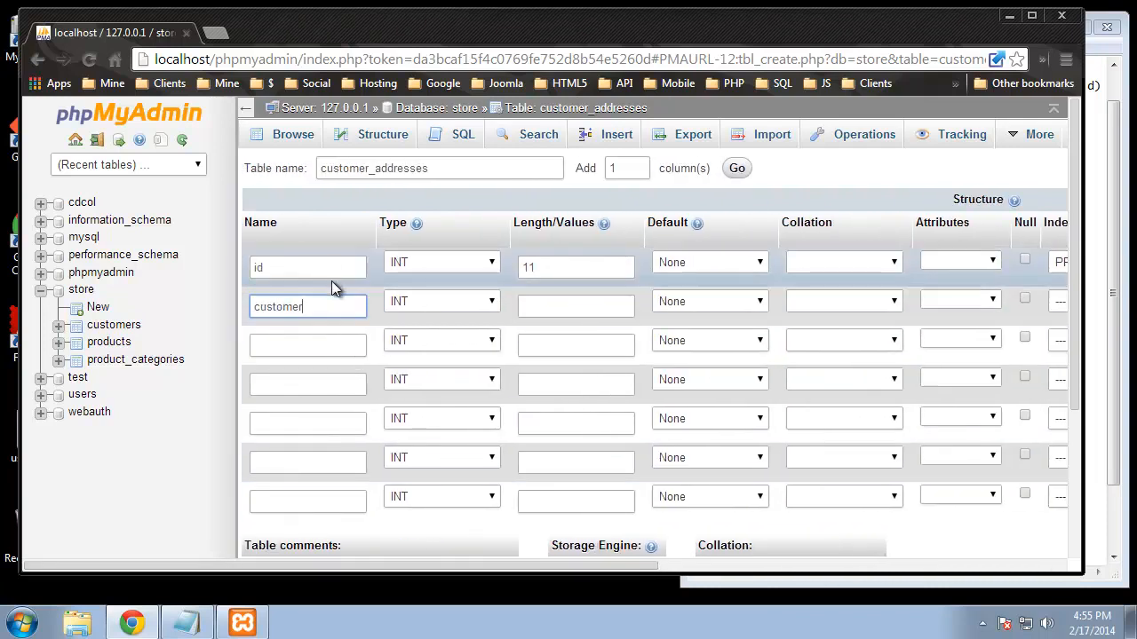
click(539, 302)
text(11)
Step: Name the remaining columns address, address2, city, state and zipcode
click(300, 346)
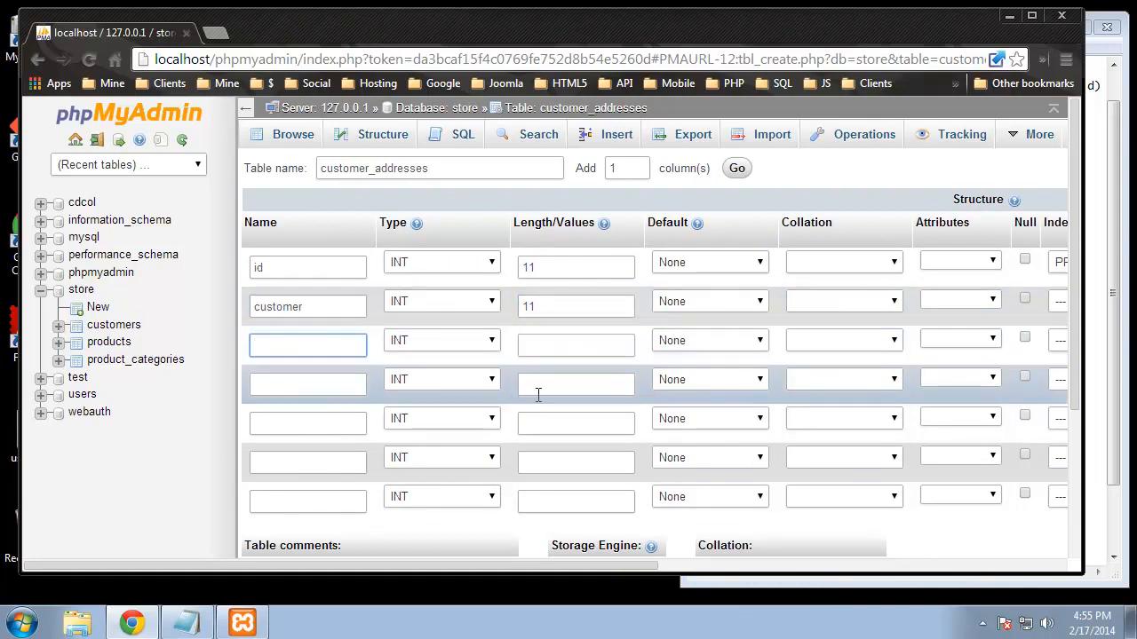
text(address)
click(284, 391)
text(addr)
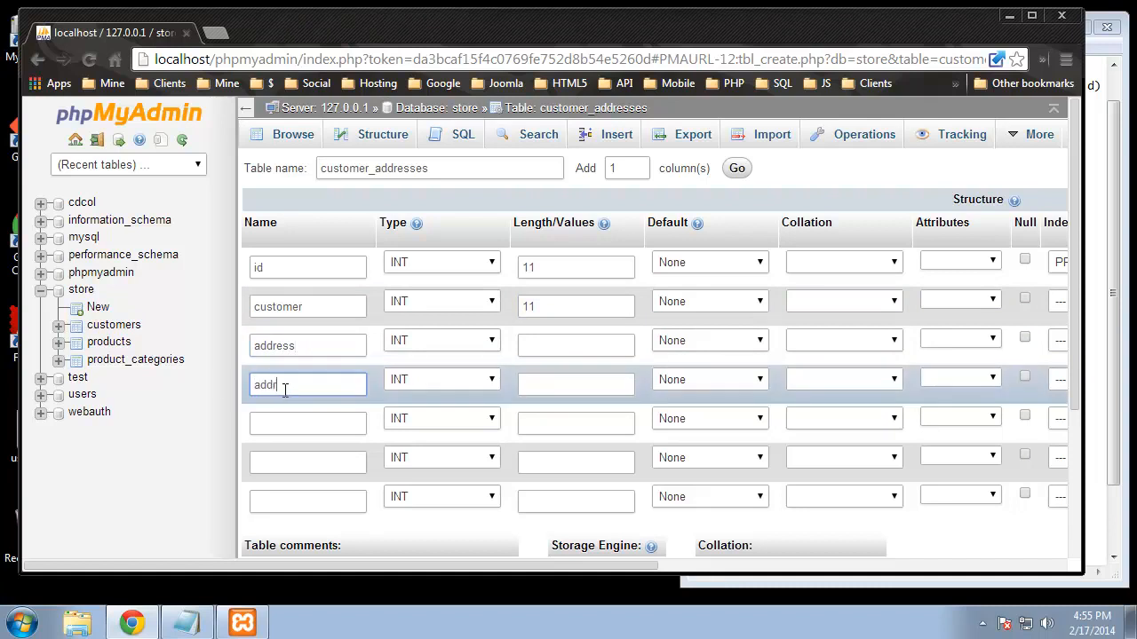
text(ess2)
click(306, 417)
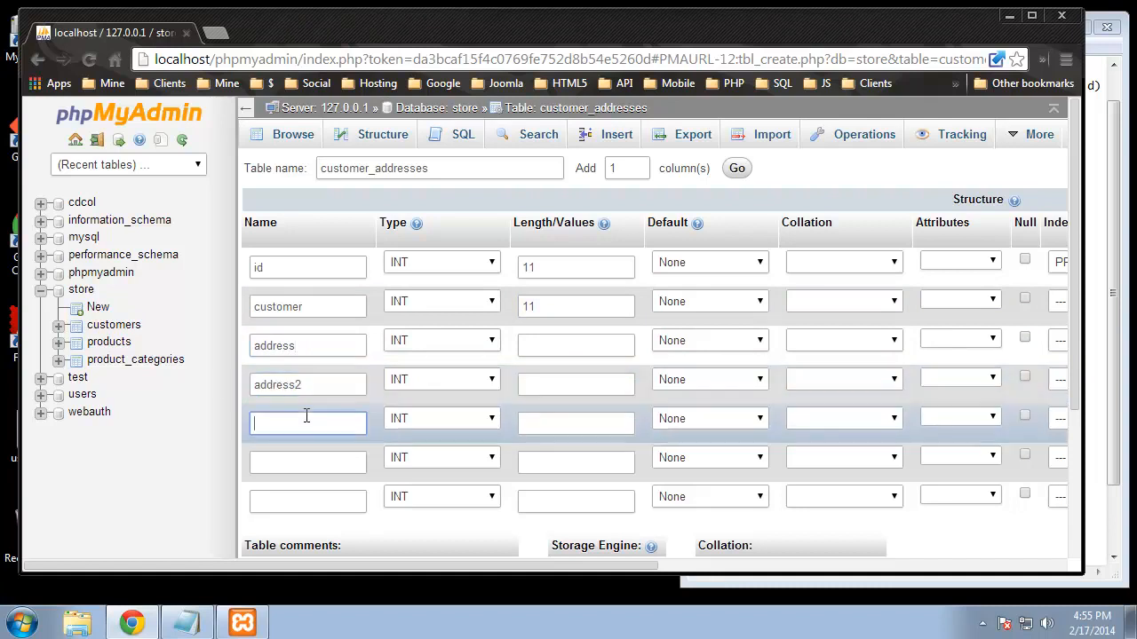
text(city)
click(289, 462)
text(s)
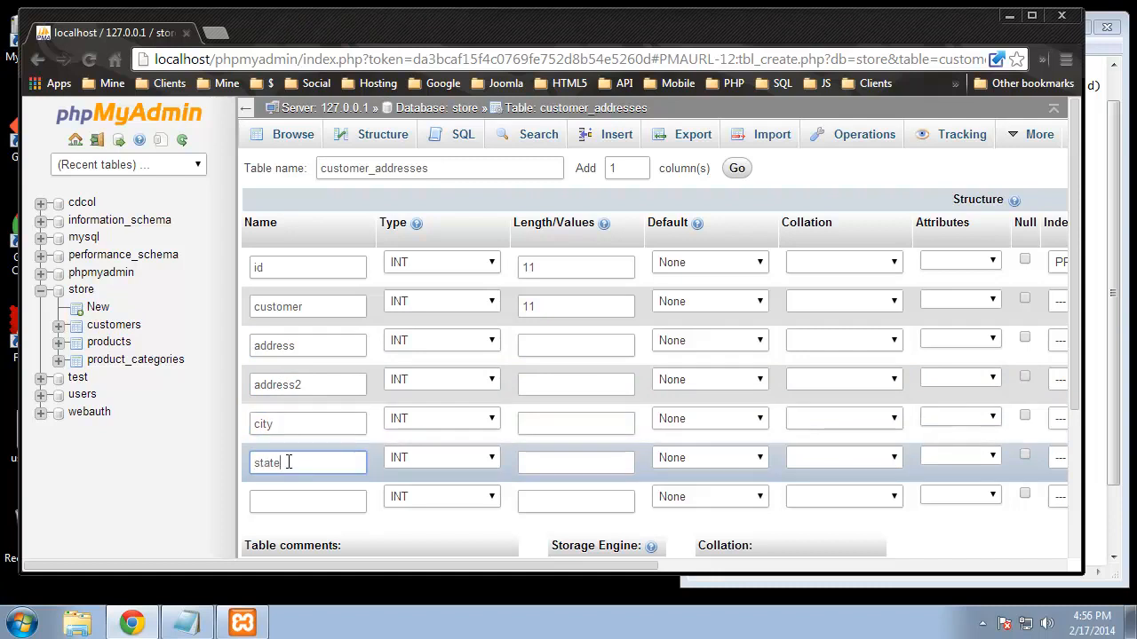
text(tate)
click(299, 498)
text(zipcode)
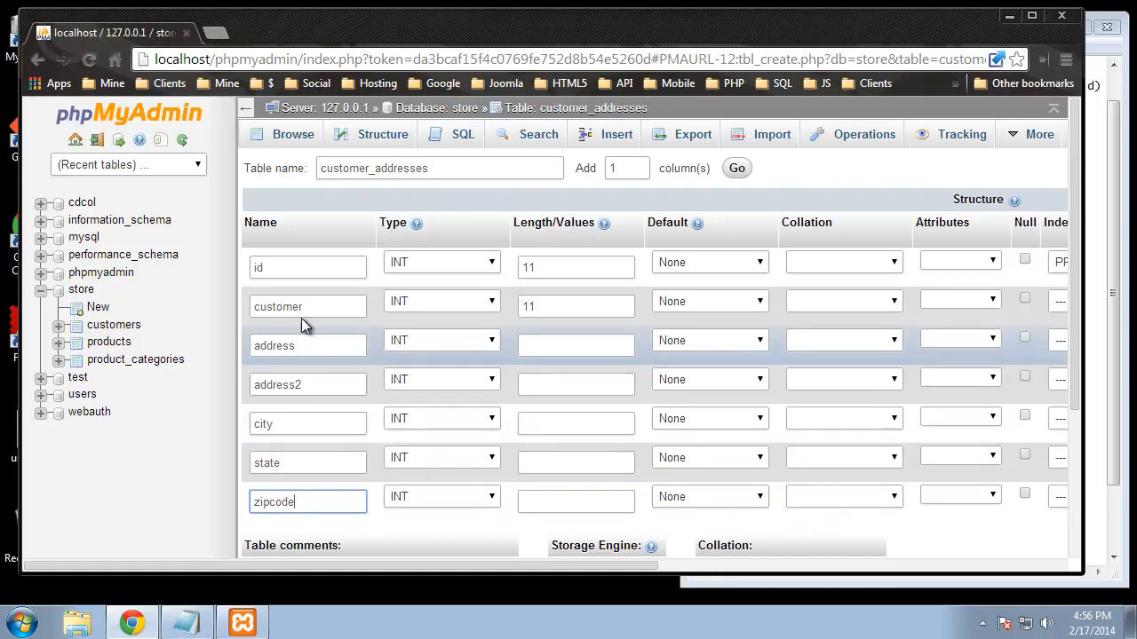
click(407, 344)
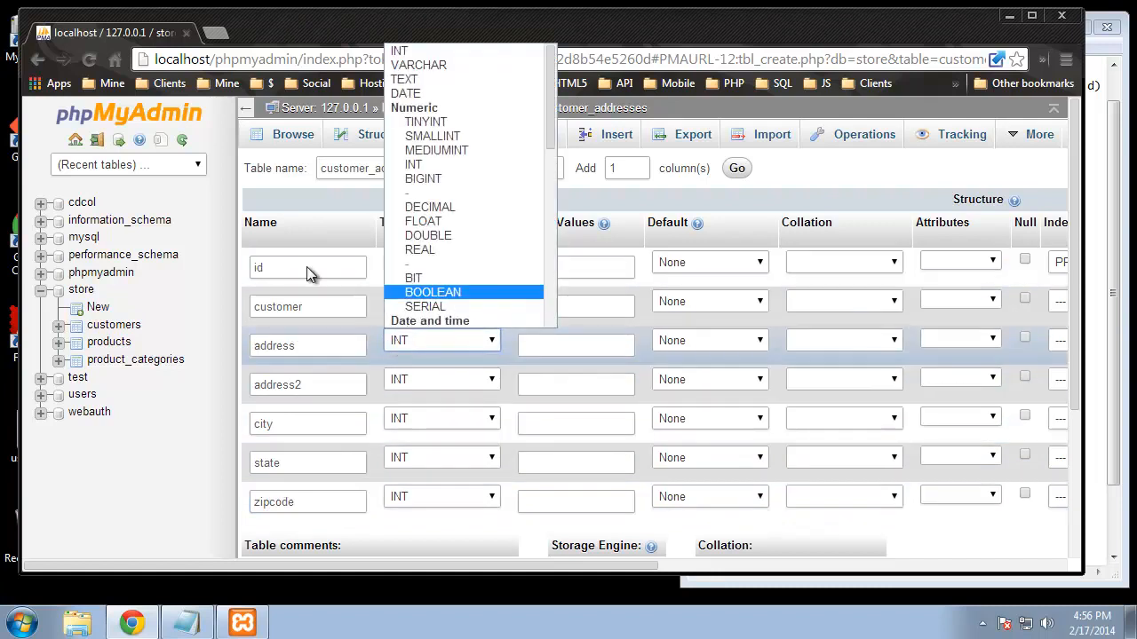
Step: Set address, address2, city, state and zipcode to VARCHAR
click(427, 68)
click(418, 379)
click(422, 108)
click(412, 416)
click(419, 142)
click(405, 458)
click(431, 187)
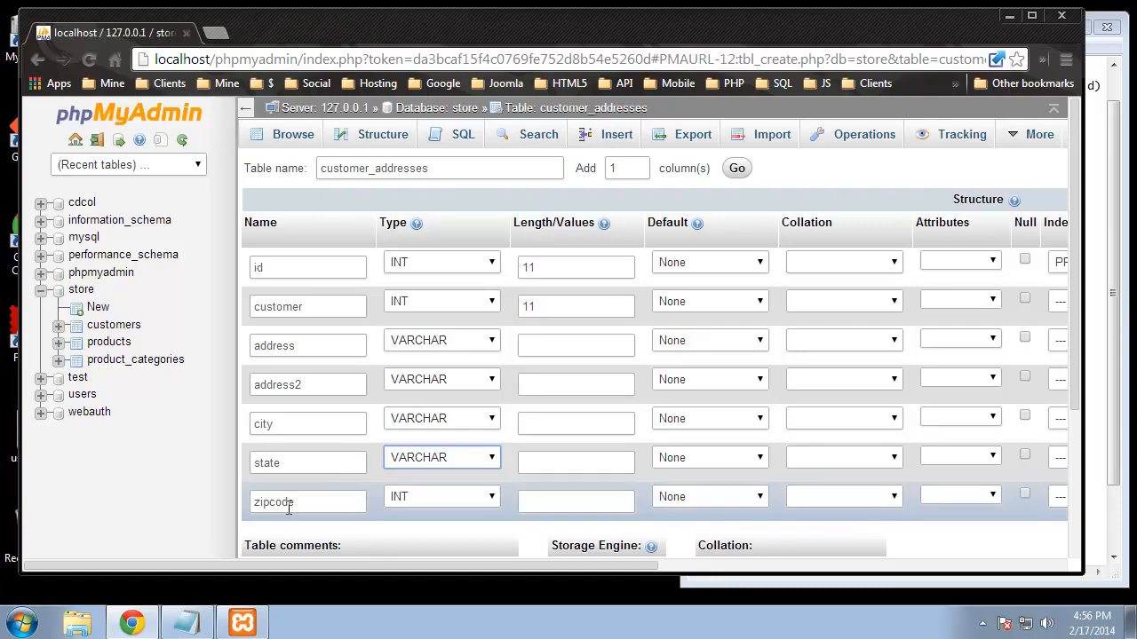
click(455, 496)
click(495, 222)
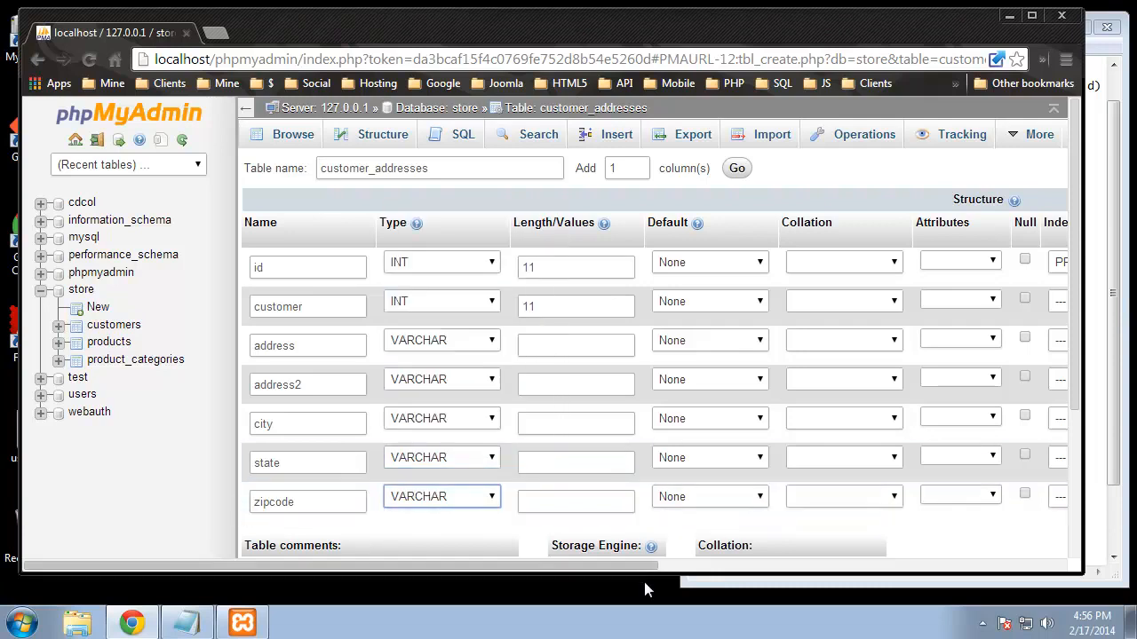
Step: Set the address and address2 lengths to 200
click(559, 341)
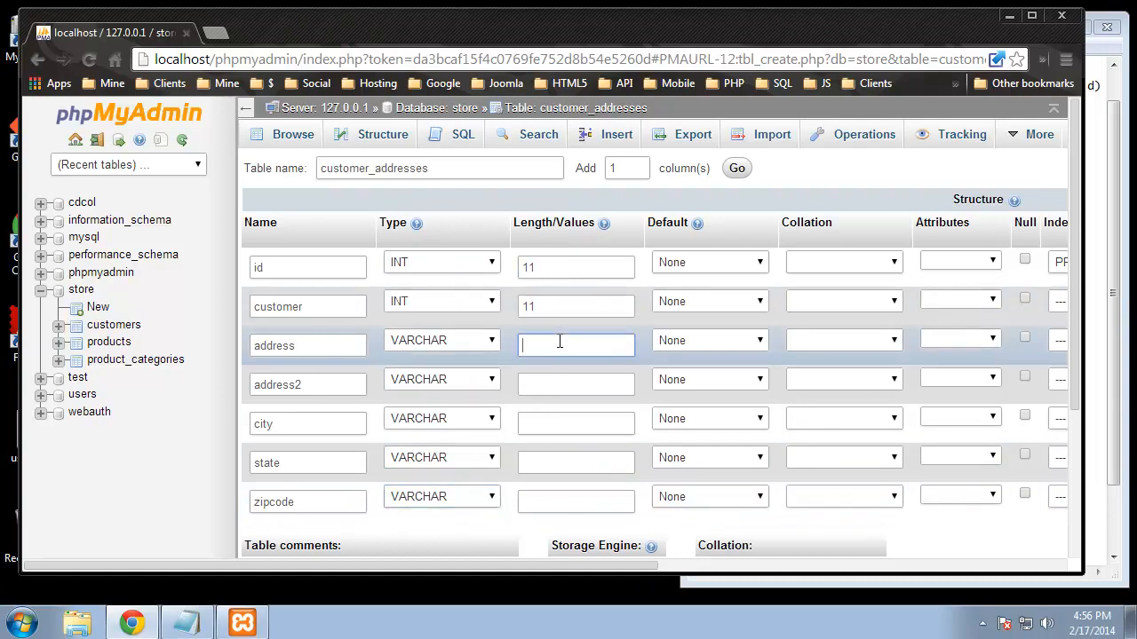
text(100)
double_click(570, 345)
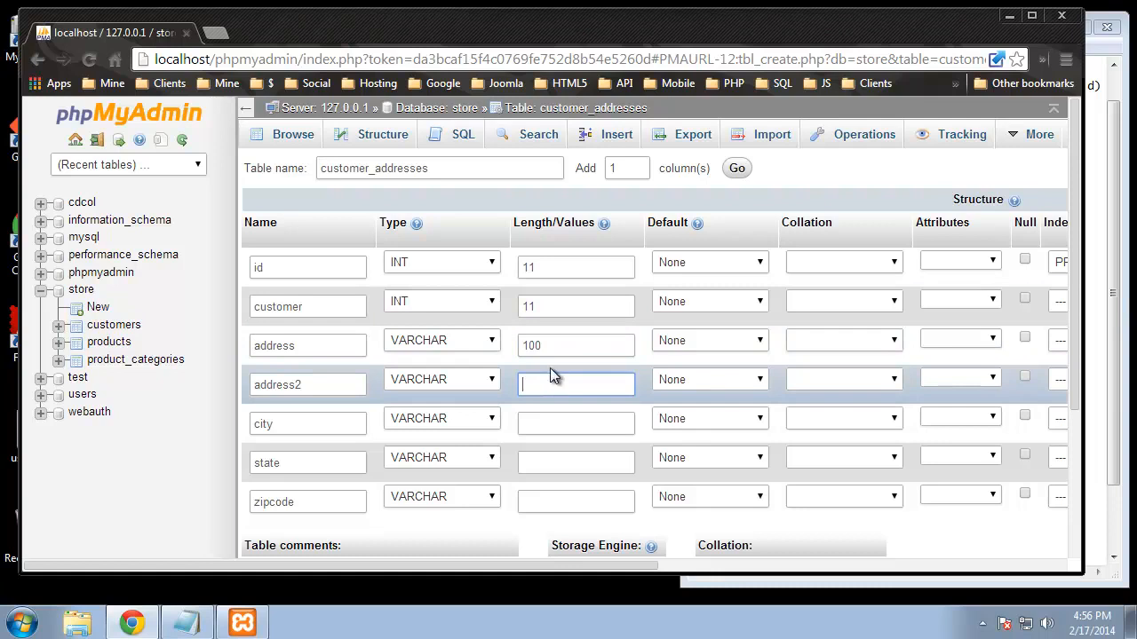
click(532, 346)
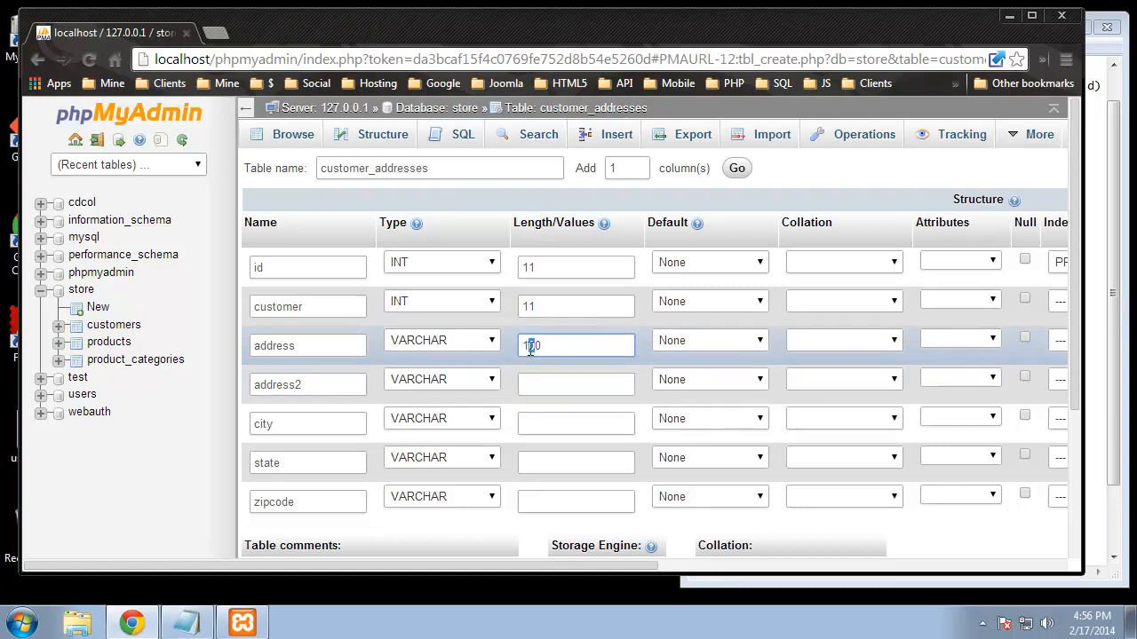
key(BackSpace)
text(2)
click(549, 384)
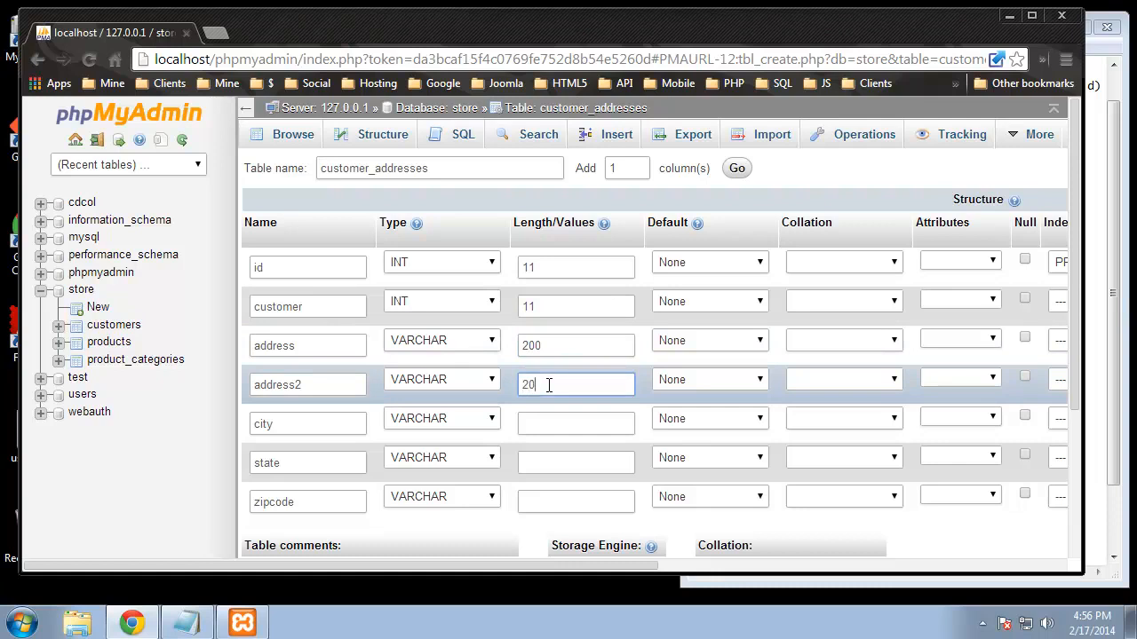
Step: Give city, state and zipcode length 100 and save the customer_addresses table
click(552, 416)
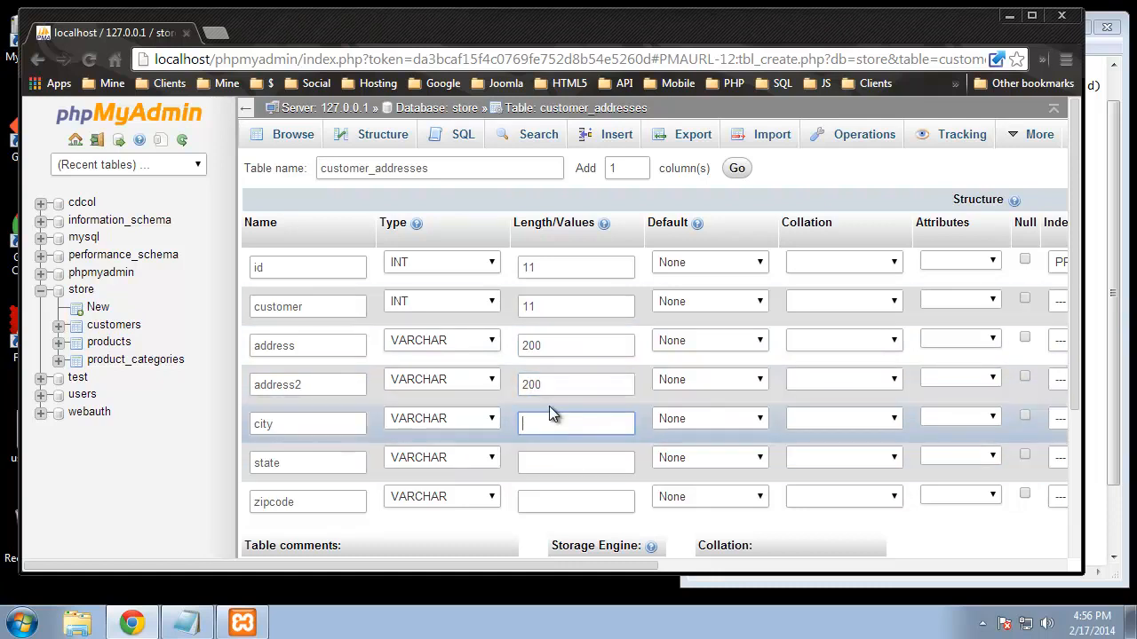
text(100)
click(569, 460)
text(100)
click(598, 503)
text(100)
scroll(718, 427, down, 2)
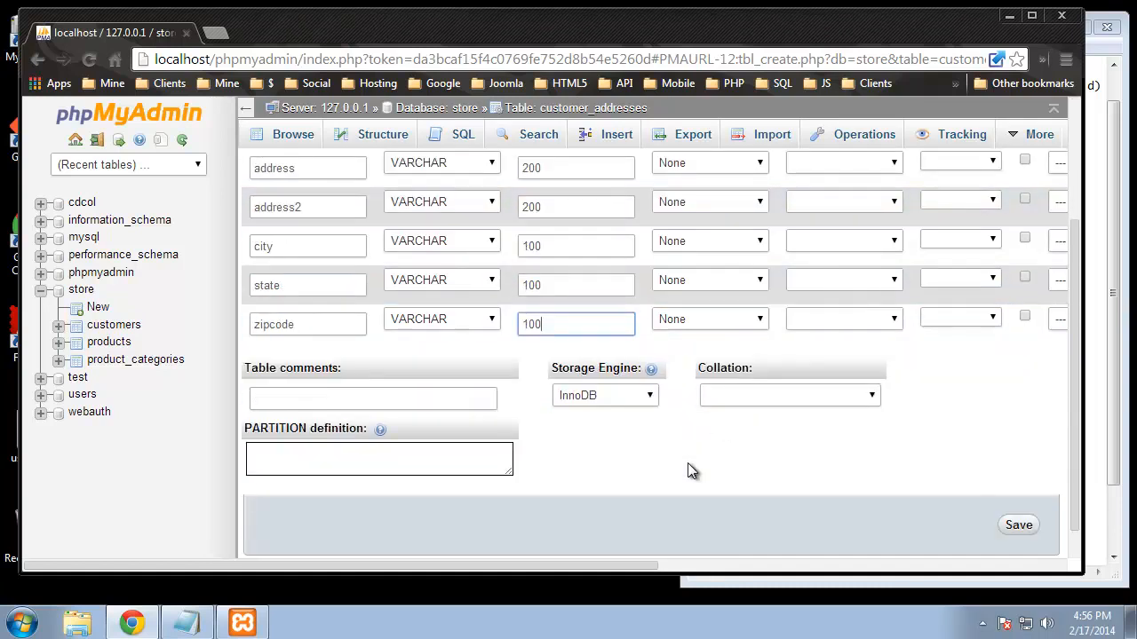
click(1015, 526)
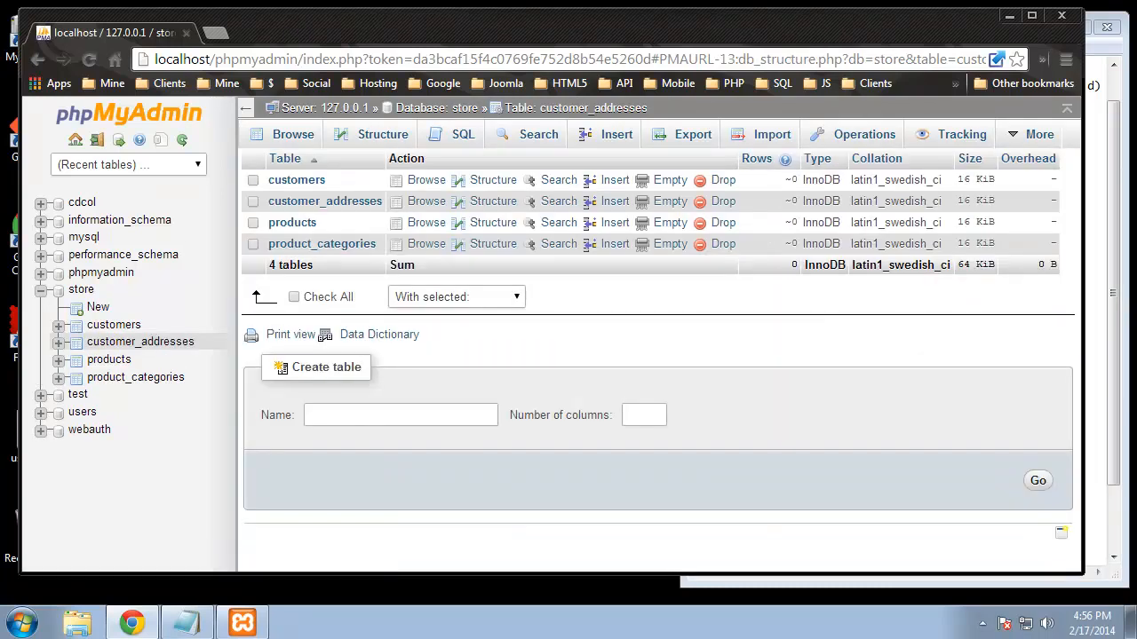
Step: Name a new table reviews, checking the schema notes, and create its 7-column form
click(365, 407)
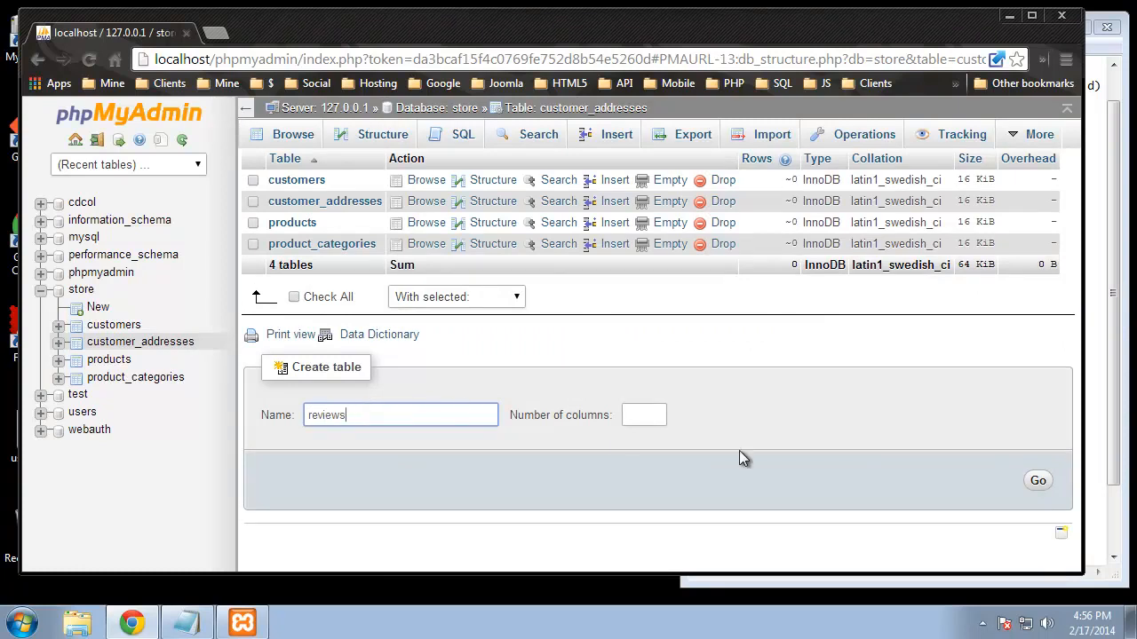
key(alt+Tab)
scroll(953, 352, down, 1)
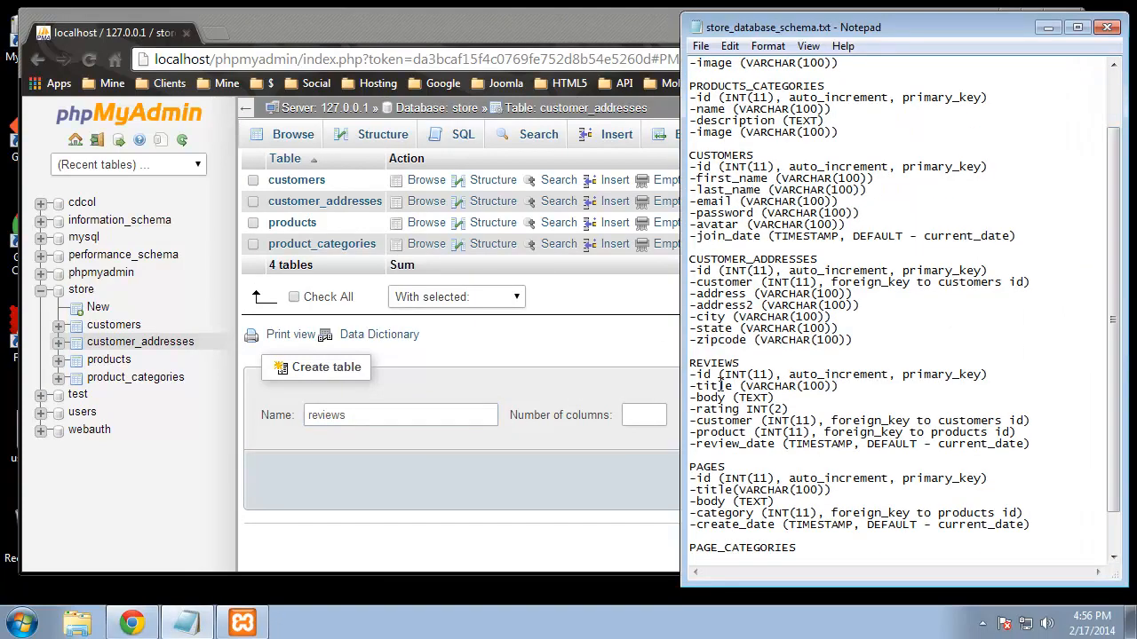
click(643, 415)
text(7)
click(1055, 484)
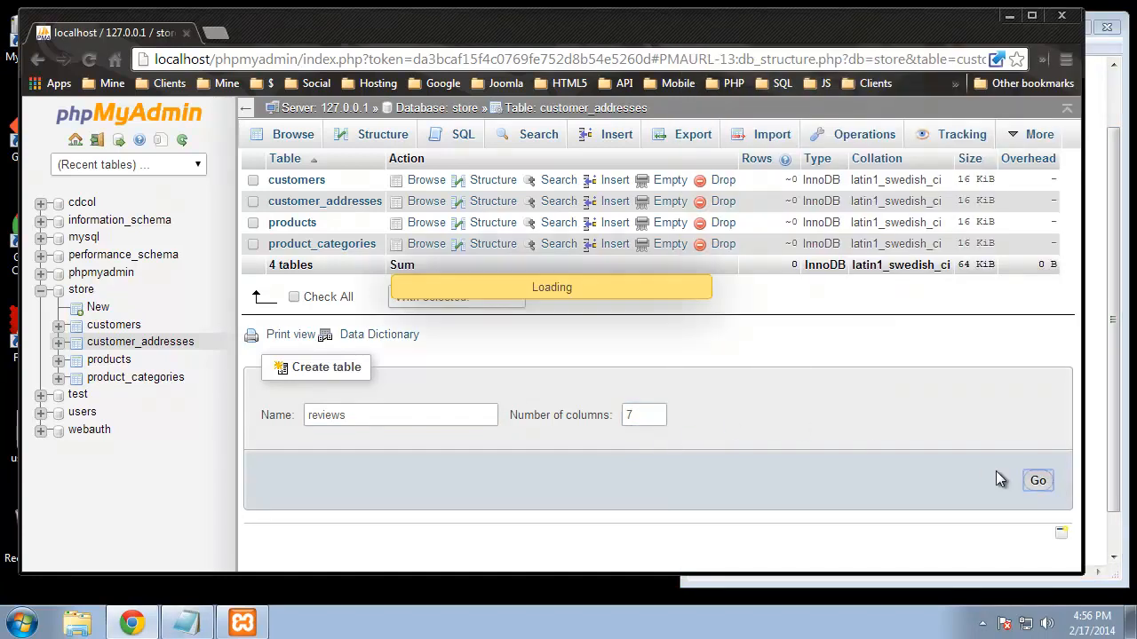
click(336, 262)
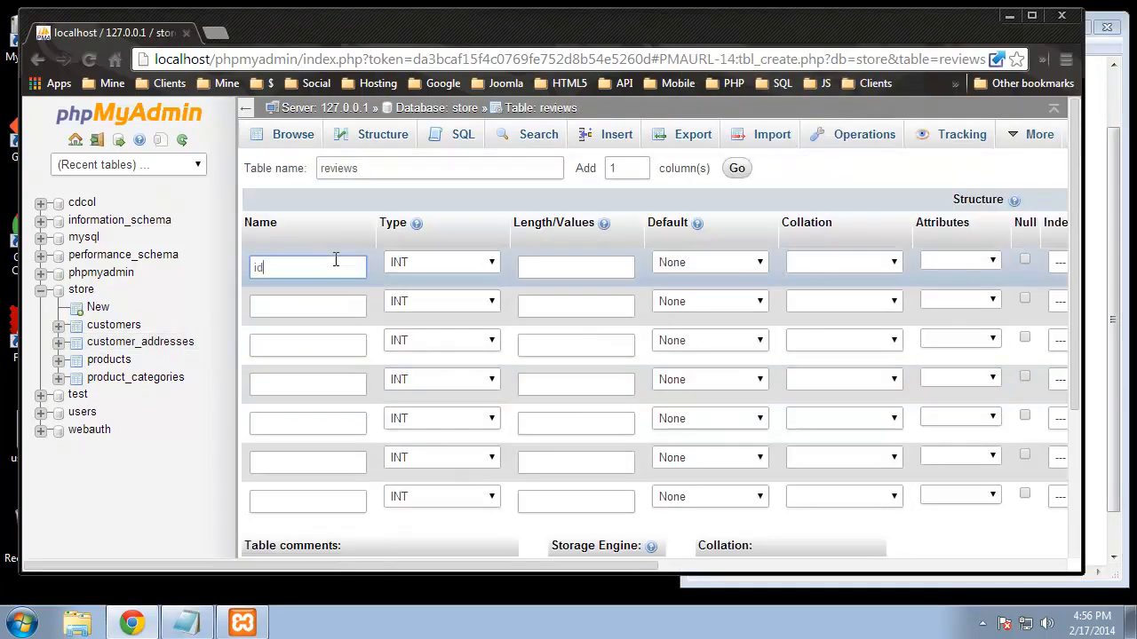
Step: Give id length 11, auto-increment and the PRIMARY index
click(560, 269)
text(11)
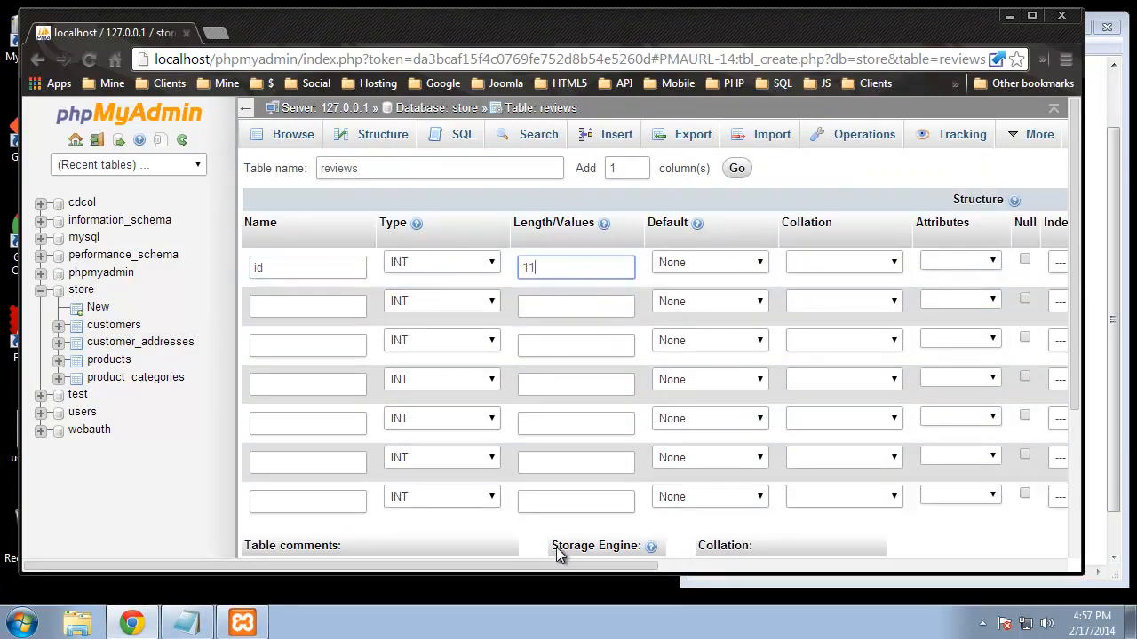
drag(572, 565, 732, 565)
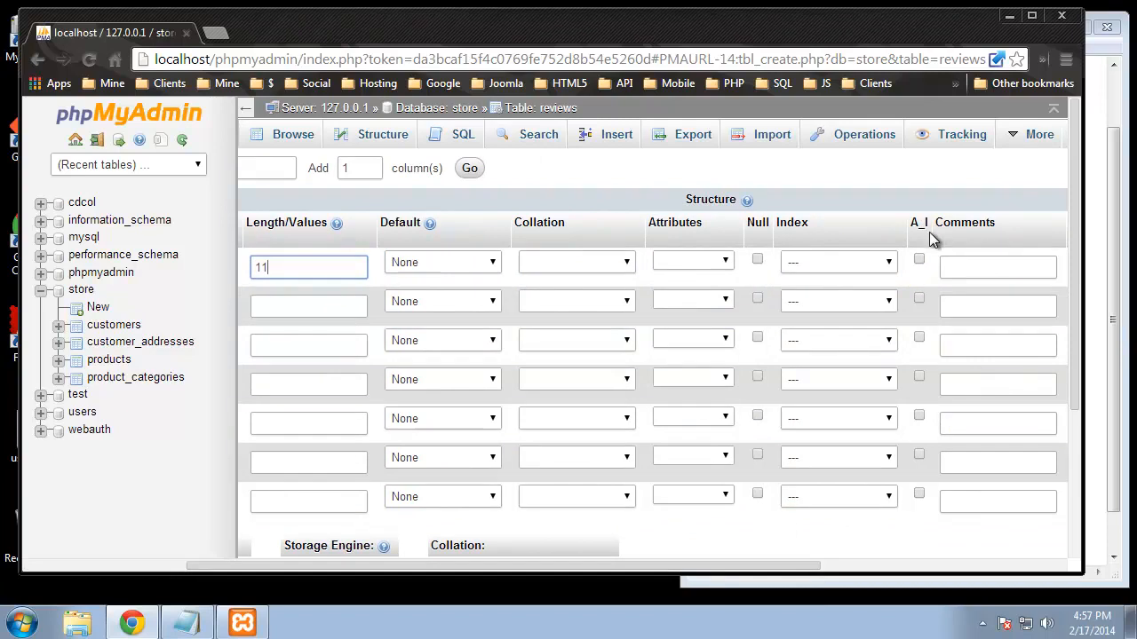
click(919, 259)
click(858, 261)
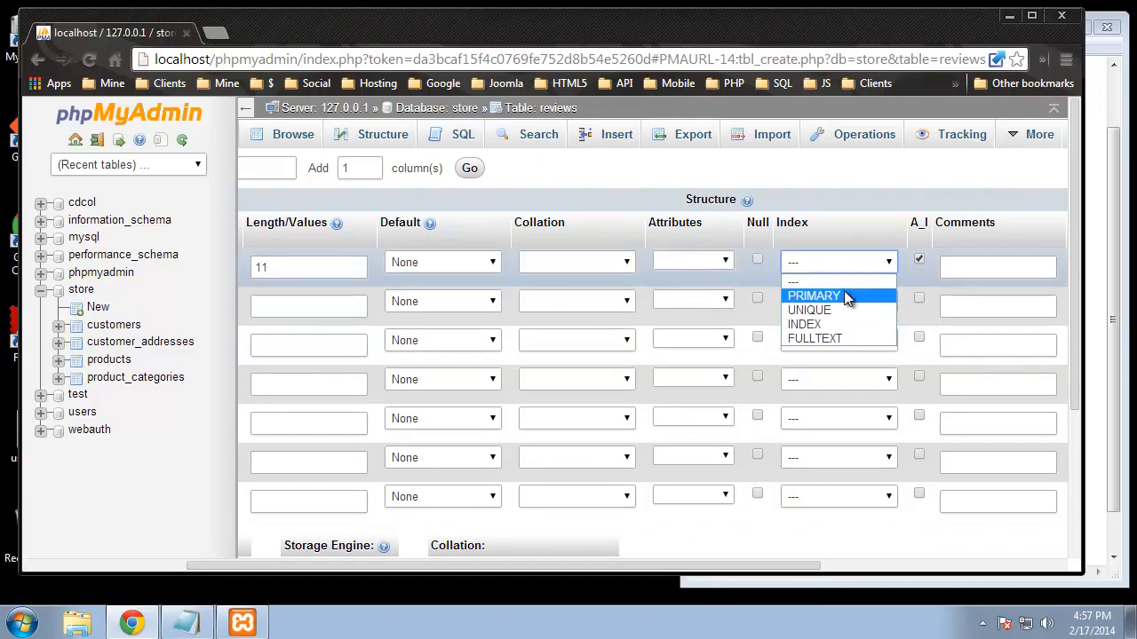
click(844, 292)
drag(713, 567, 451, 563)
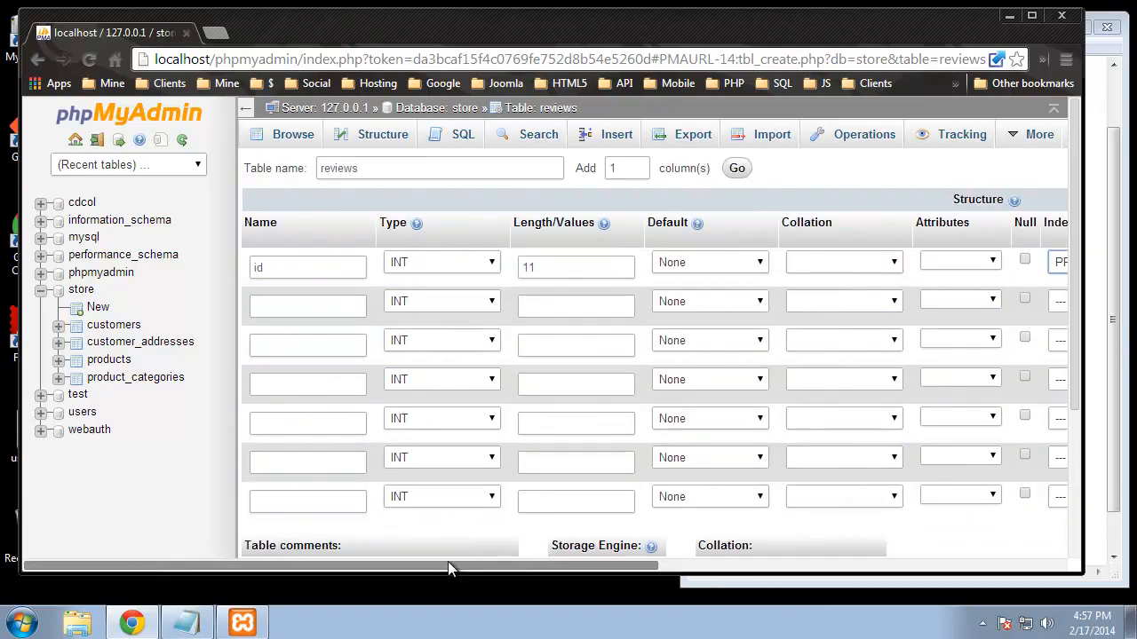
Step: Name the other columns title, body, rating, customer, product and review_date
click(311, 302)
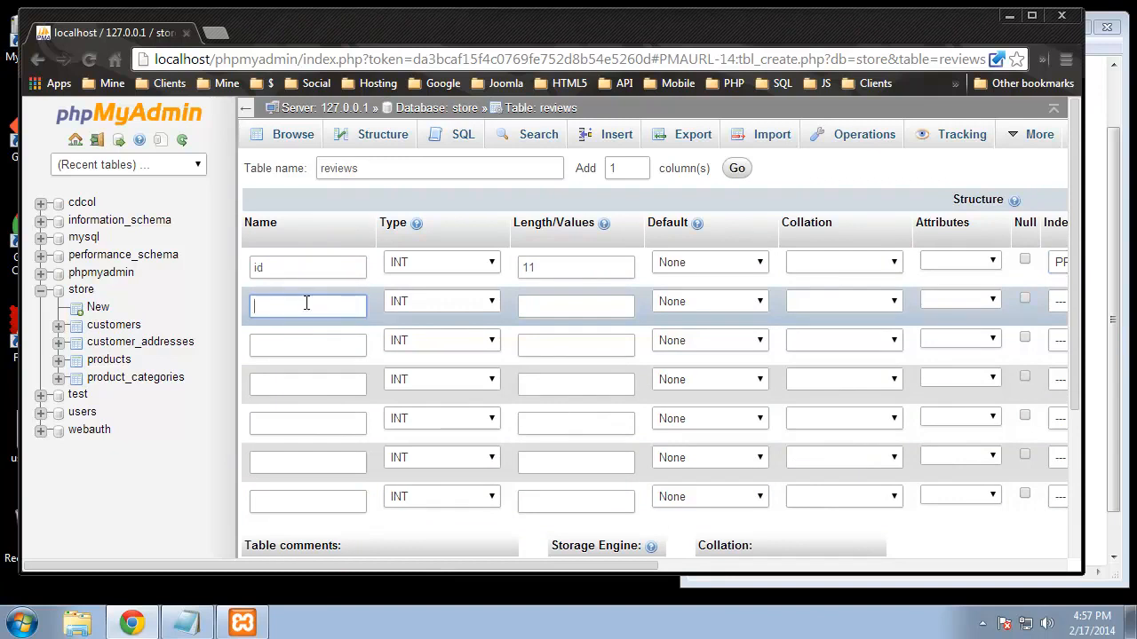
text(title)
click(287, 344)
text(body)
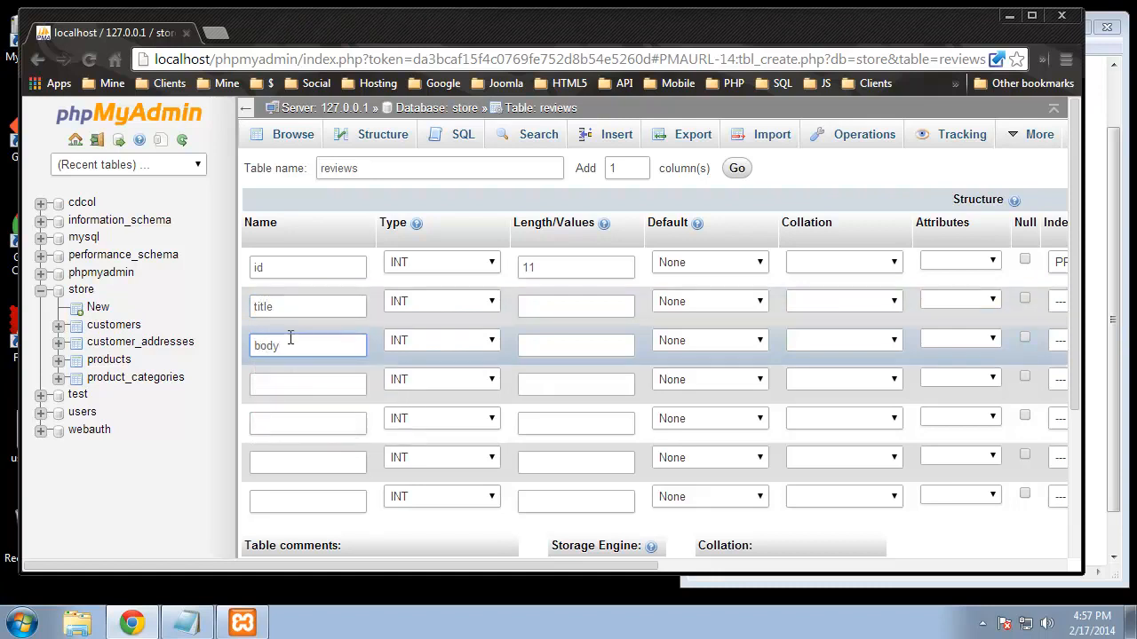
click(284, 385)
text(rating)
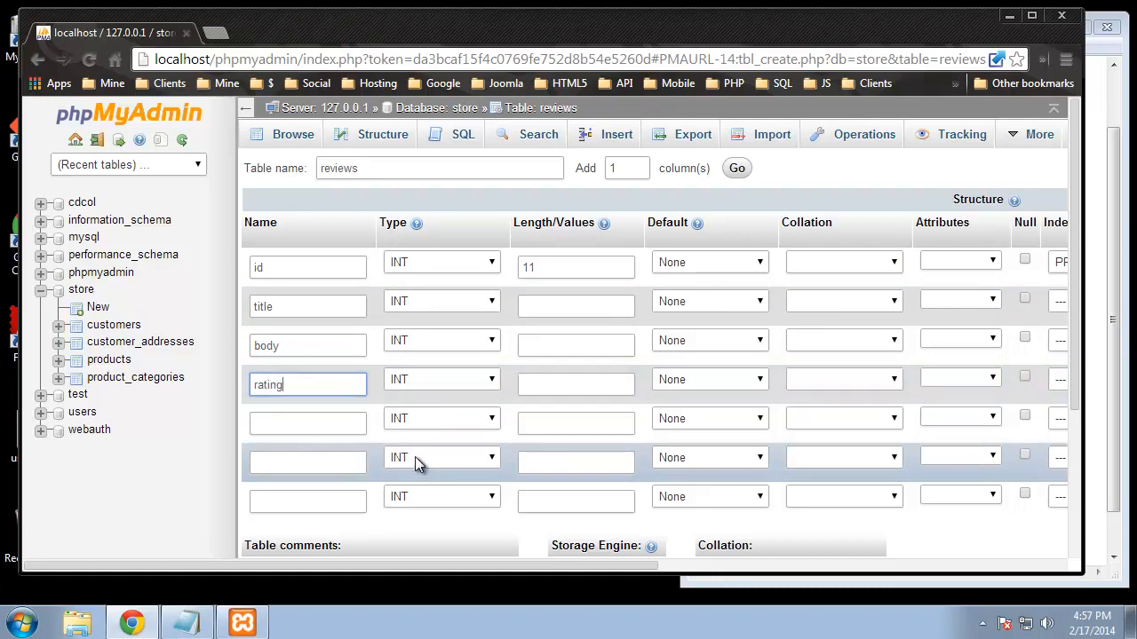
click(362, 424)
text(custom)
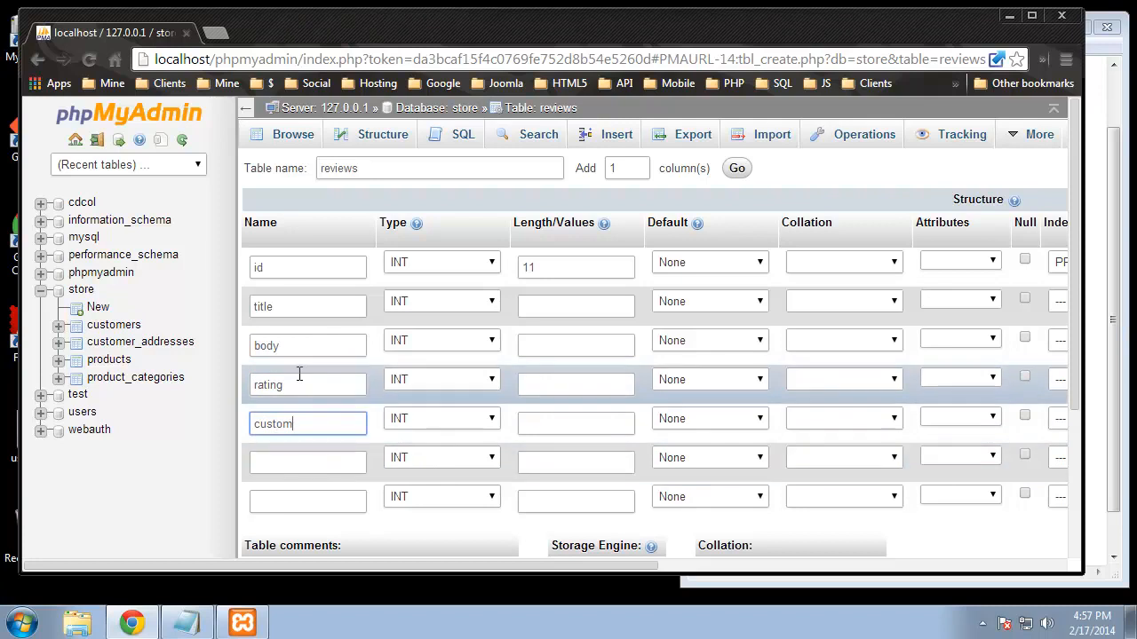
text(er)
click(300, 461)
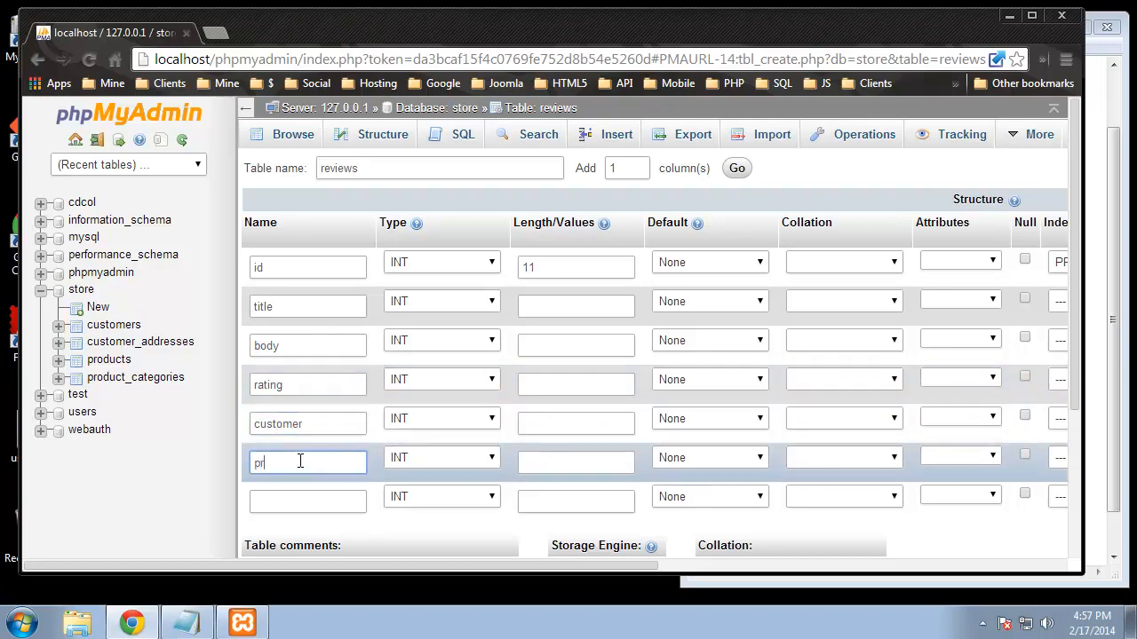
text(product)
click(323, 495)
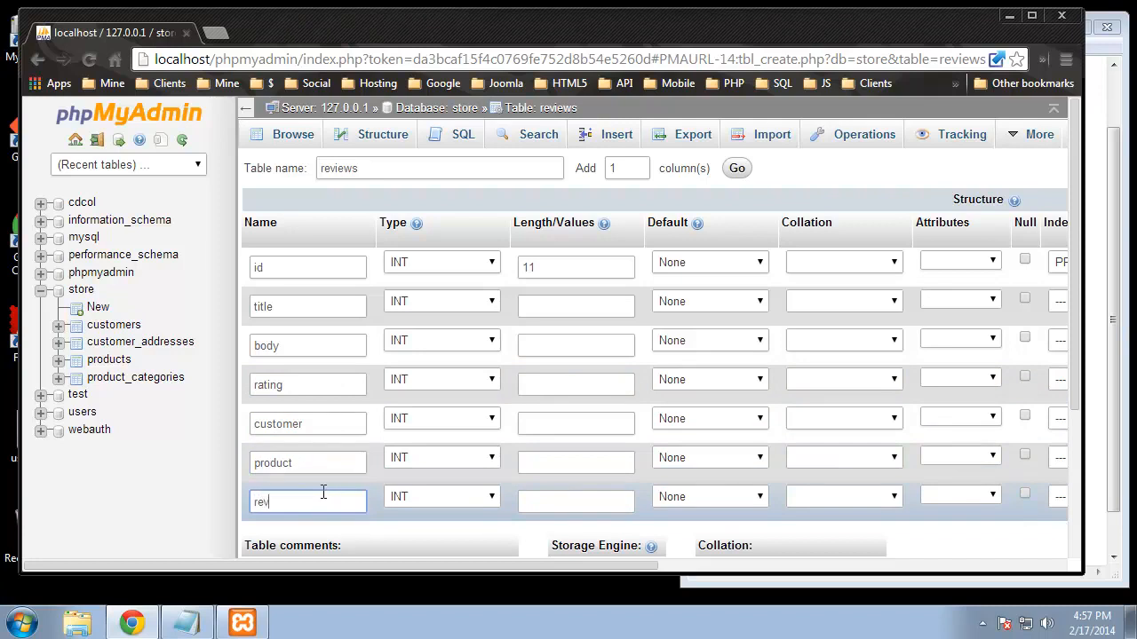
text(review_date)
Step: Set the title column to VARCHAR, body to TEXT, and keep rating as INT
click(441, 302)
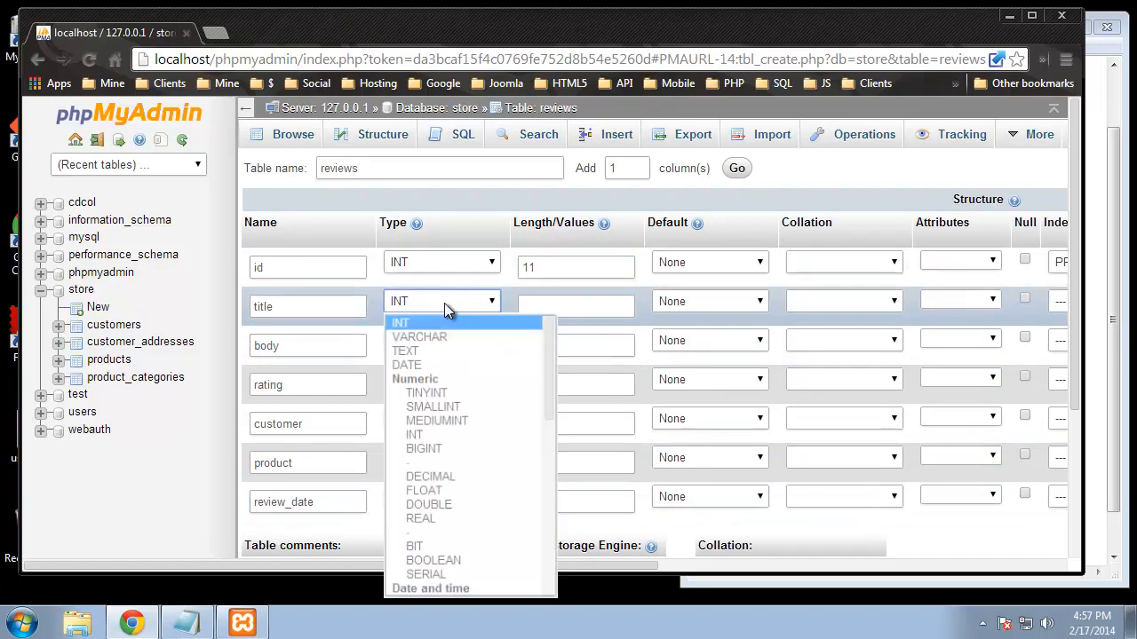
click(427, 336)
click(444, 348)
click(426, 79)
click(410, 375)
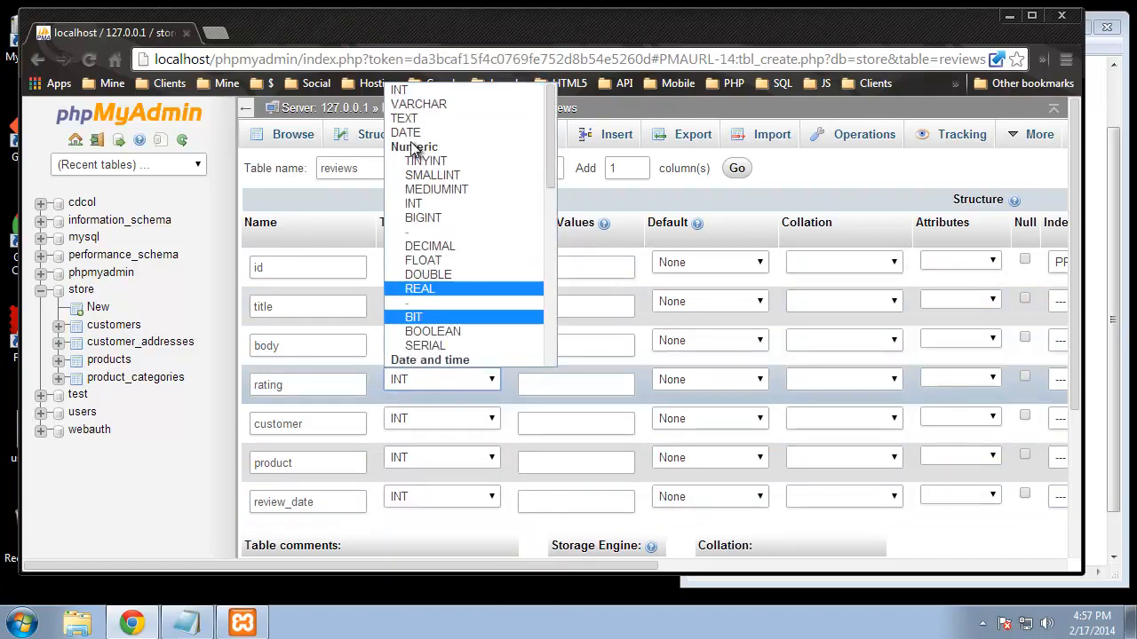
click(407, 95)
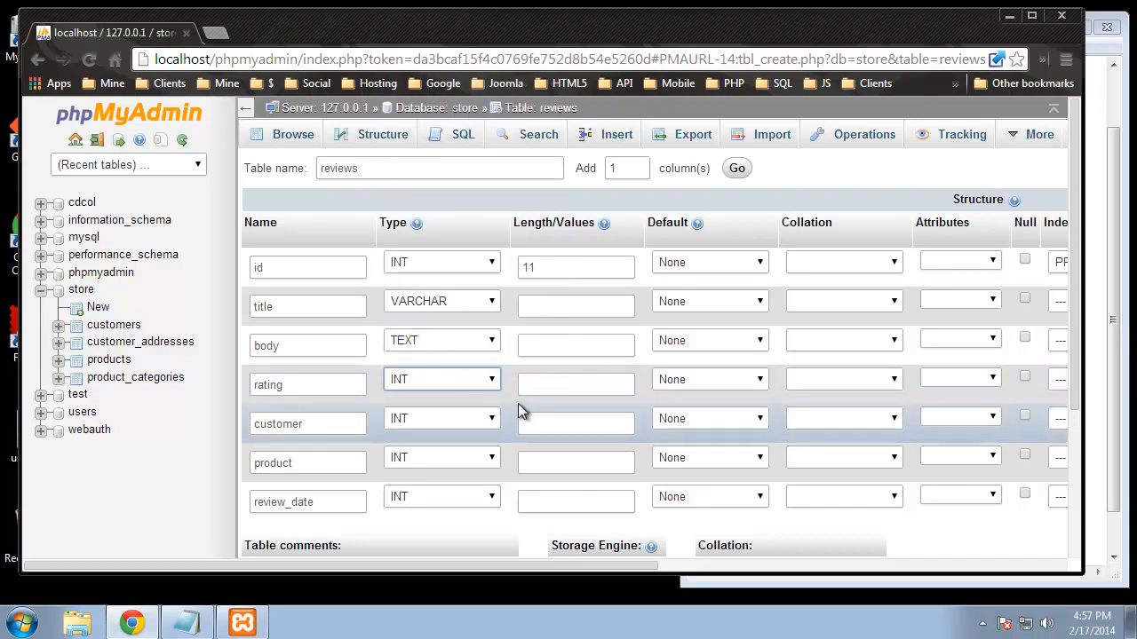
Step: Give rating a length of 2 and the customer and product columns length 11
click(558, 382)
text(2)
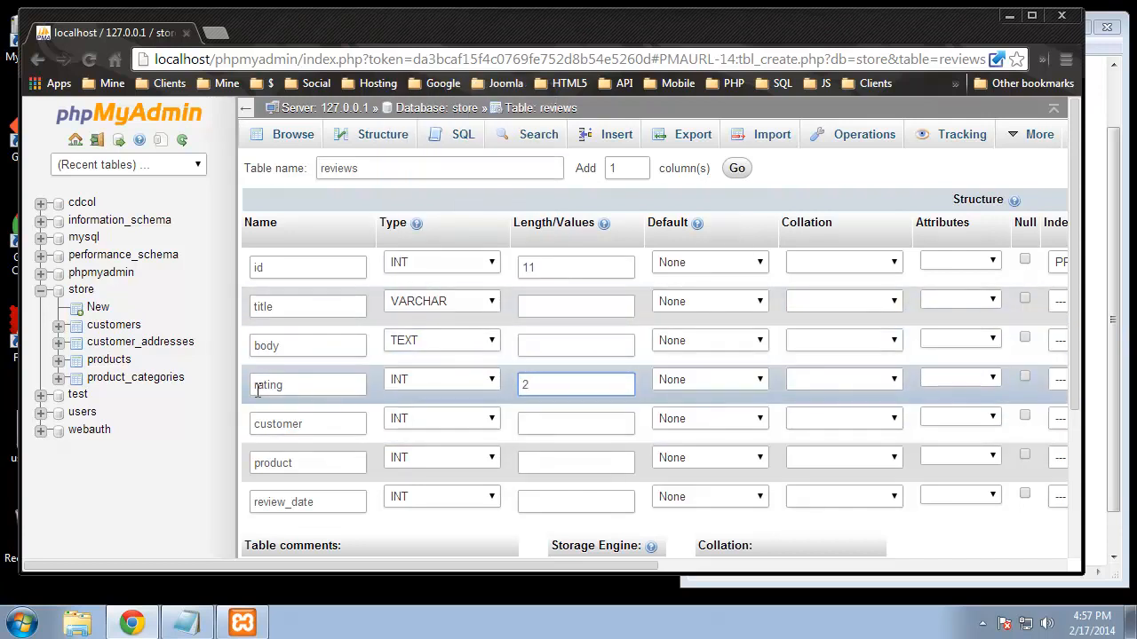
click(555, 425)
text(11)
click(558, 464)
text(11)
Step: Make review_date a TIMESTAMP defaulting to CURRENT_TIMESTAMP
click(556, 502)
click(456, 497)
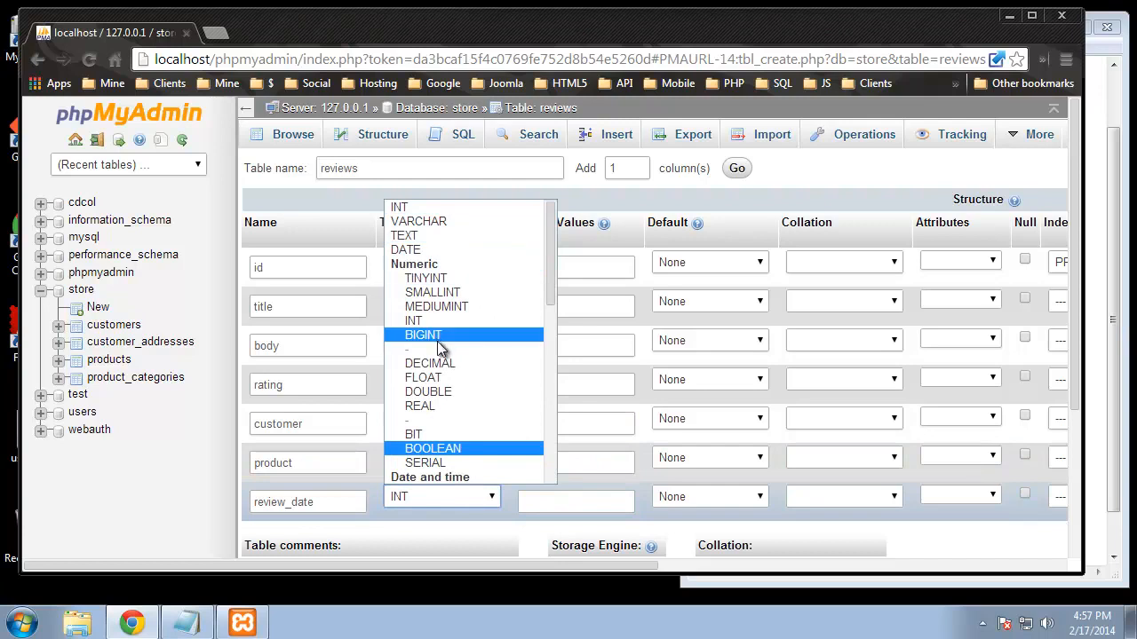
scroll(436, 355, down, 2)
click(438, 430)
click(703, 498)
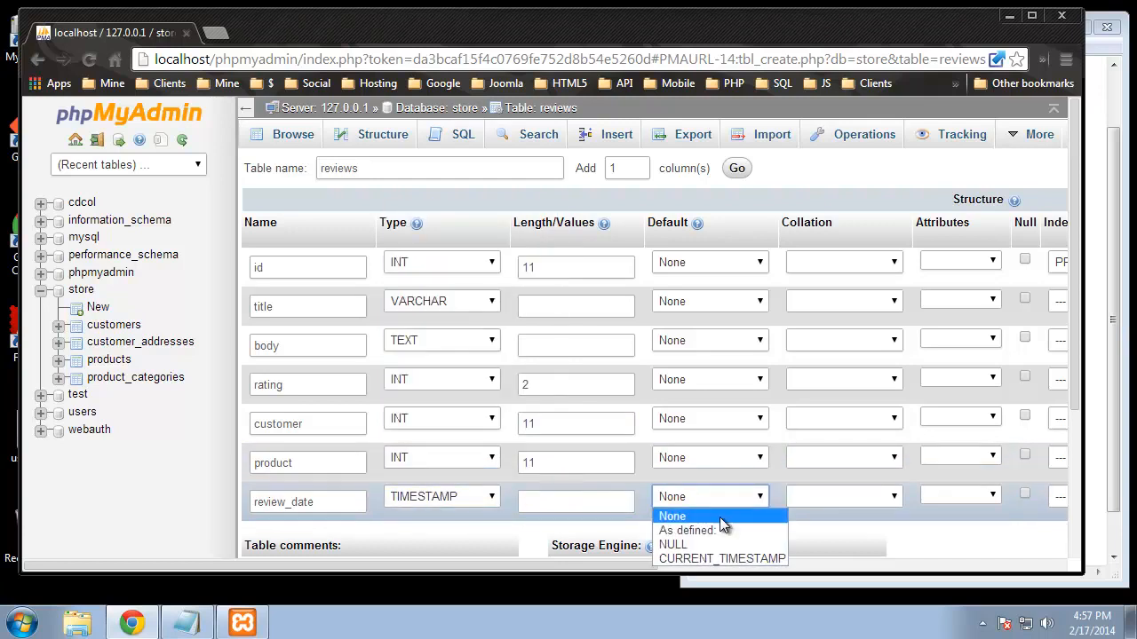
click(712, 556)
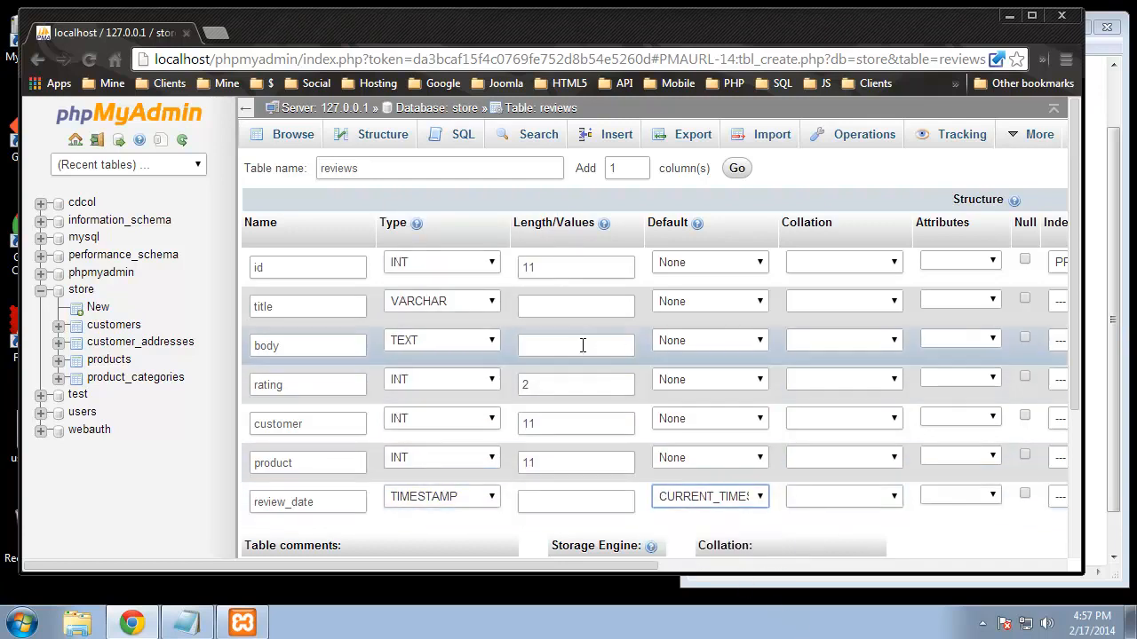
Step: Give the title column a length of 100
click(530, 304)
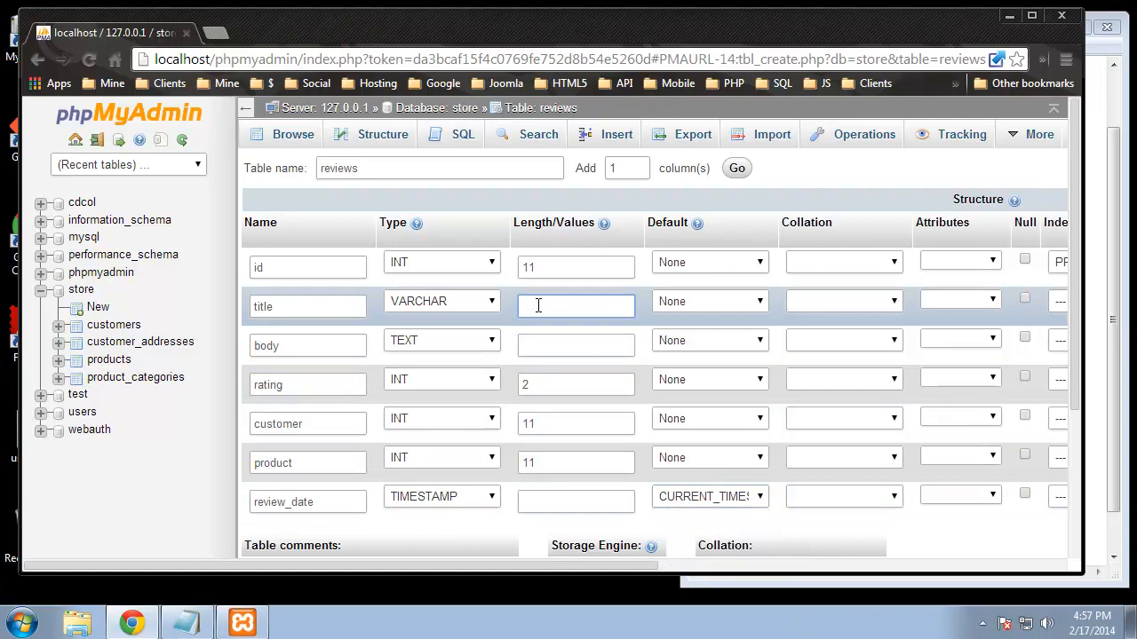
text(100)
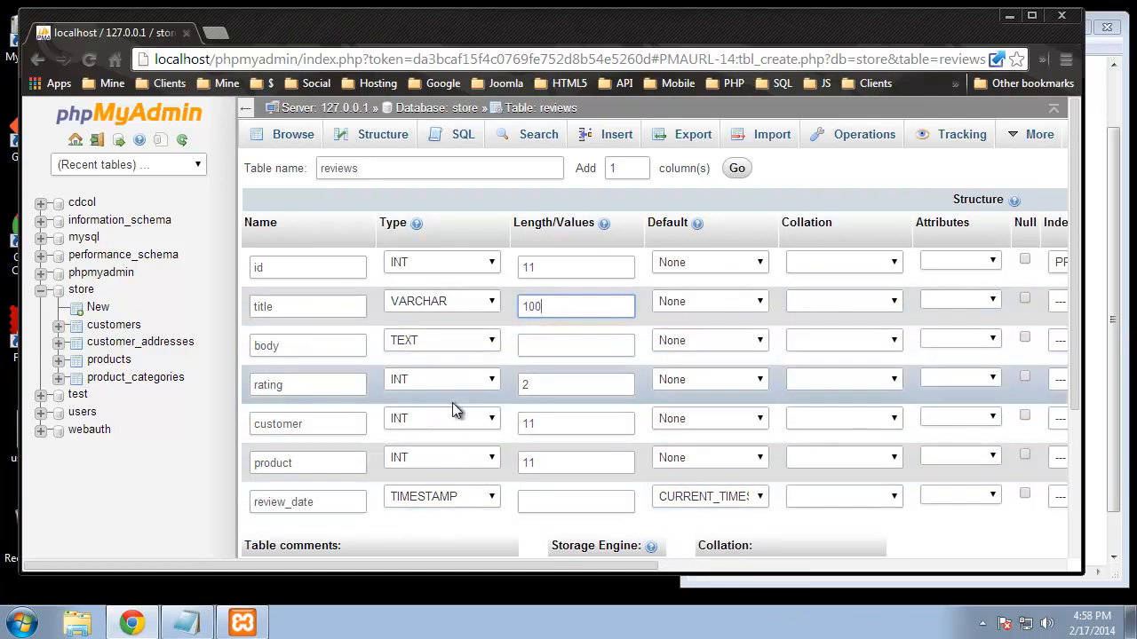
scroll(909, 532, down, 3)
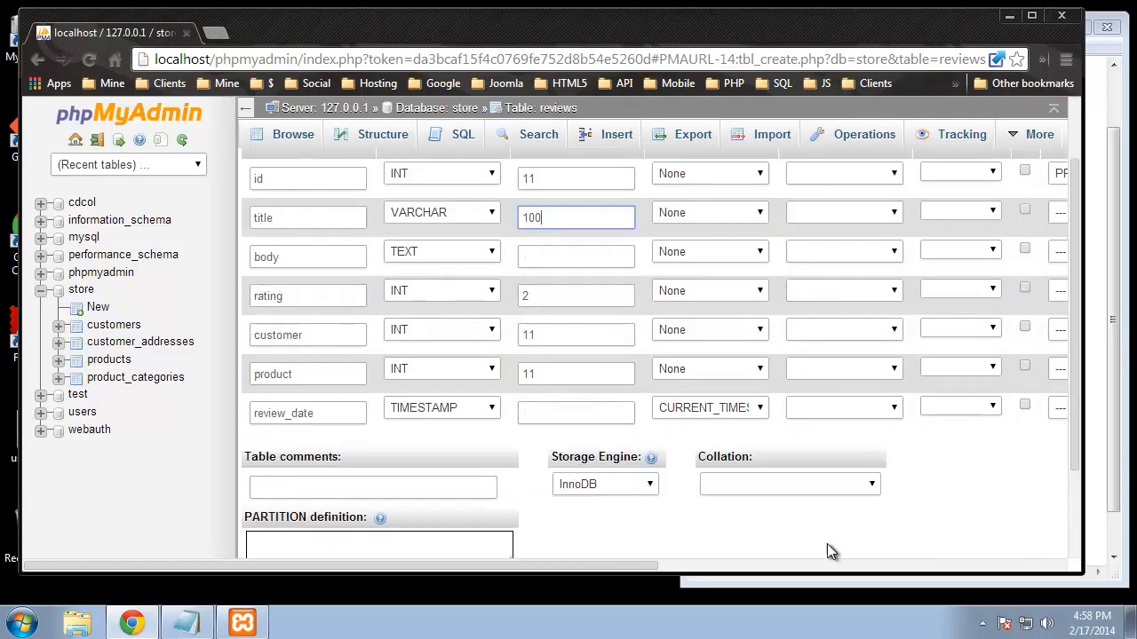
Step: Save the reviews table and start a new five-column table named pages
click(1018, 489)
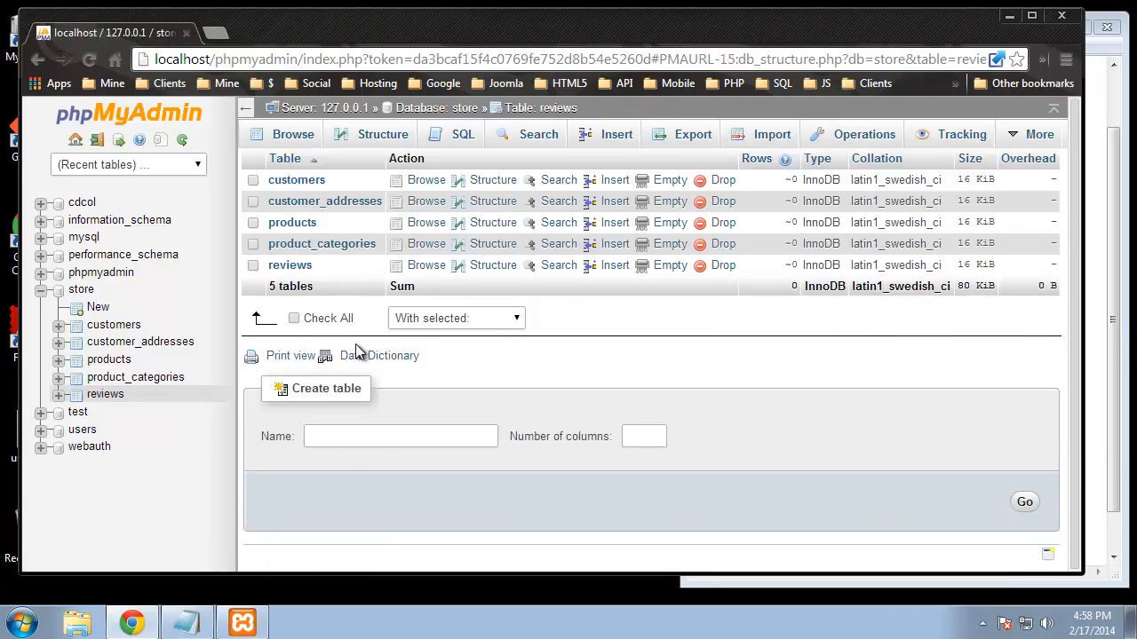
click(443, 428)
text(pages)
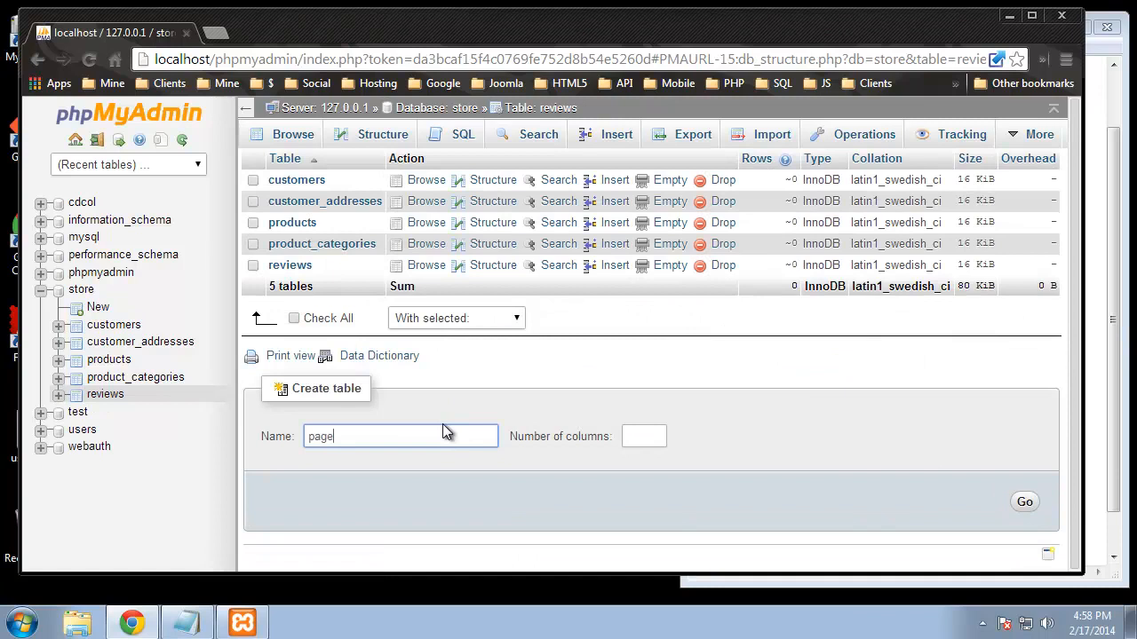
click(645, 426)
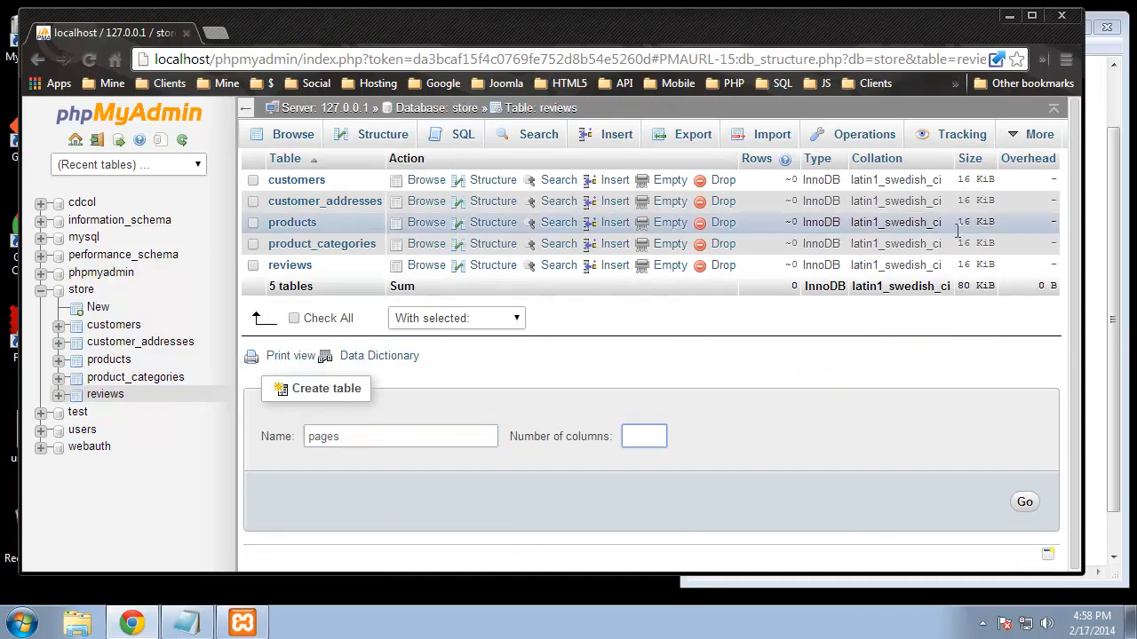
click(1096, 242)
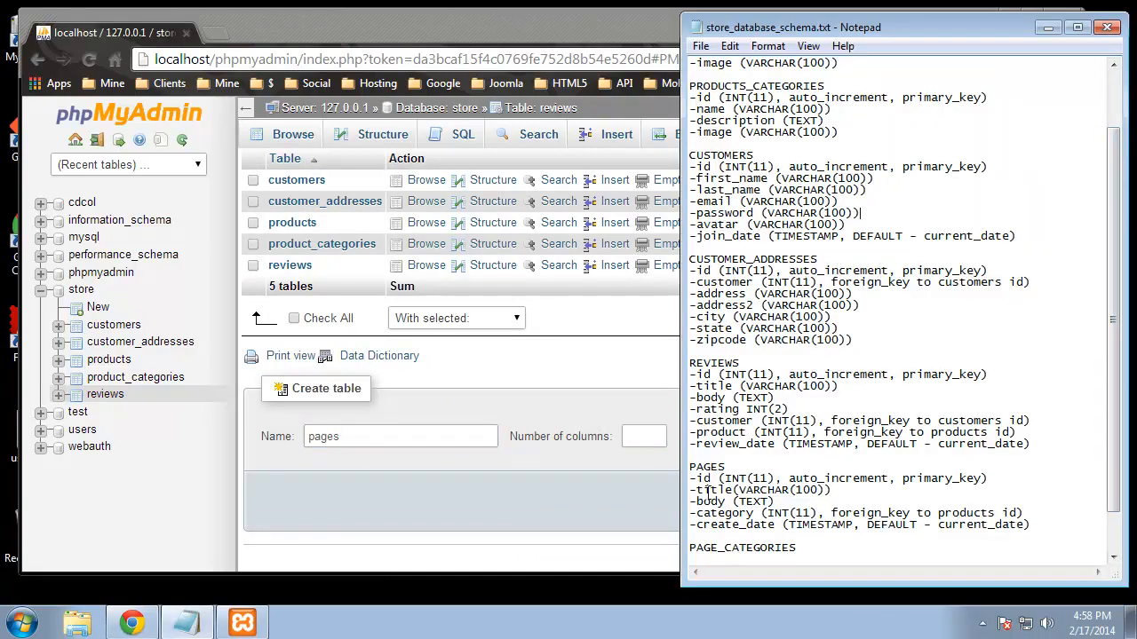
click(672, 436)
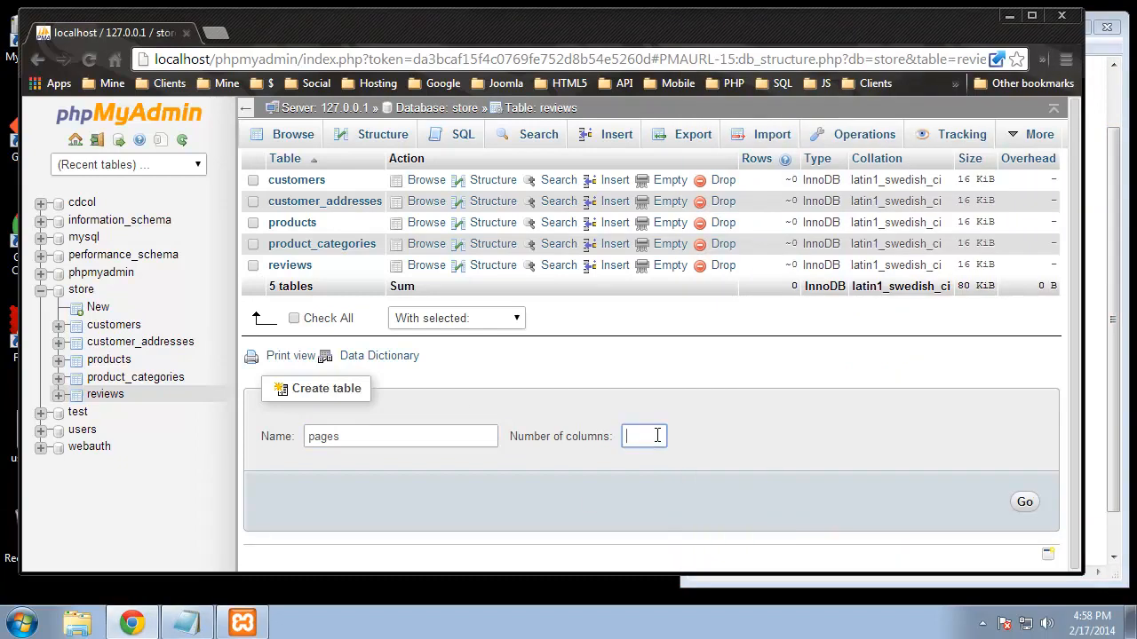
click(1024, 501)
Step: Define id as an INT 11 auto-increment primary key and name the second column title
click(328, 268)
text(id)
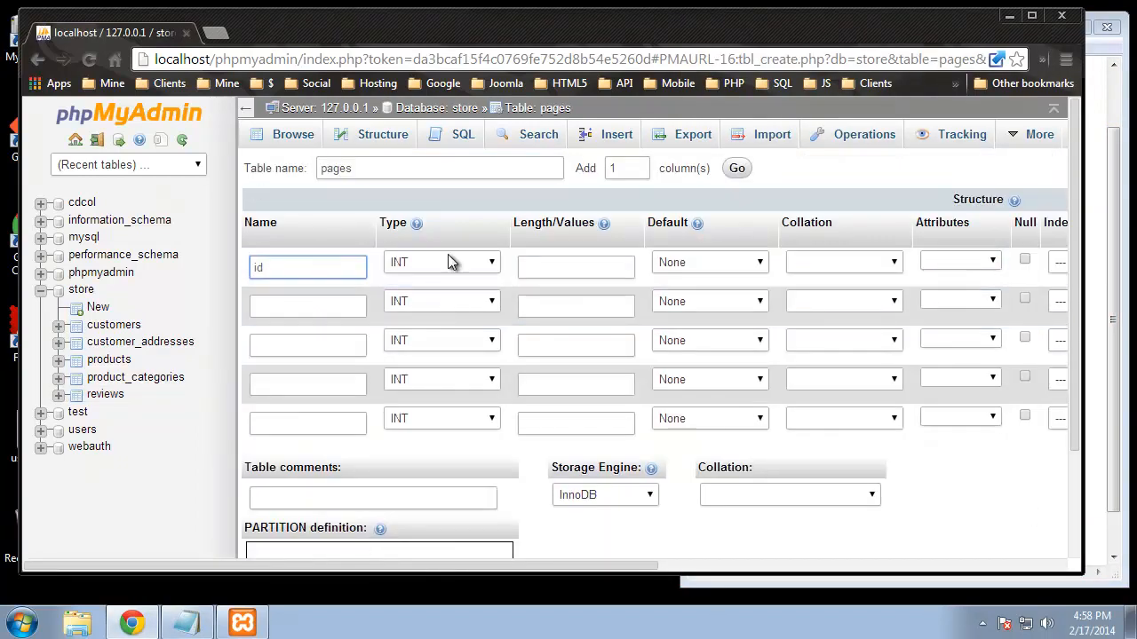
click(550, 269)
text(11)
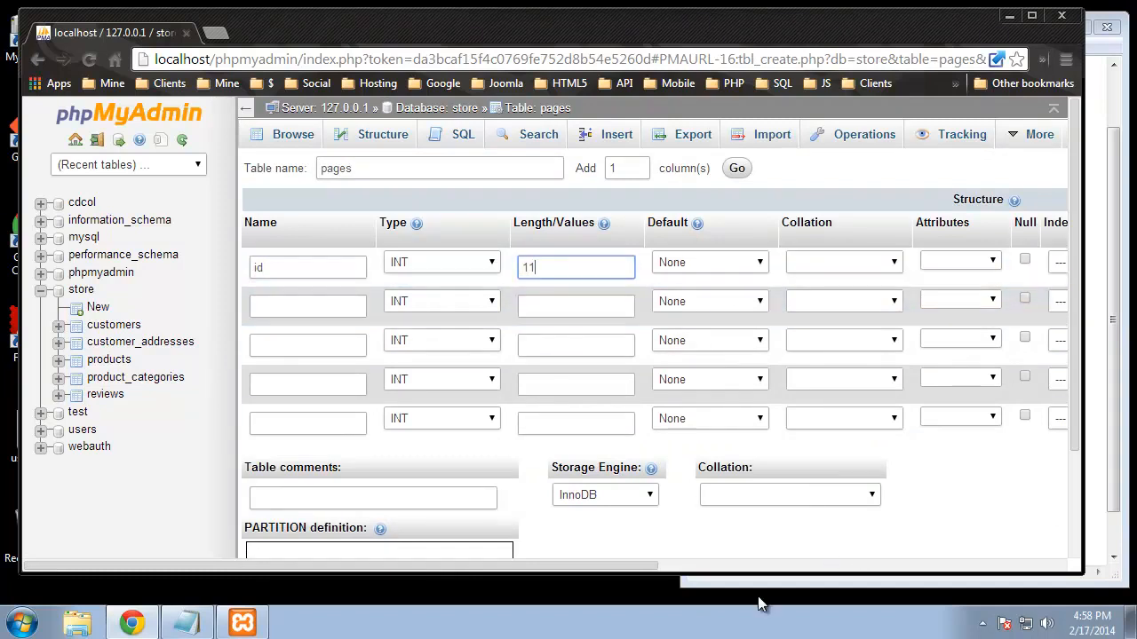
drag(627, 561, 838, 561)
click(815, 262)
click(777, 297)
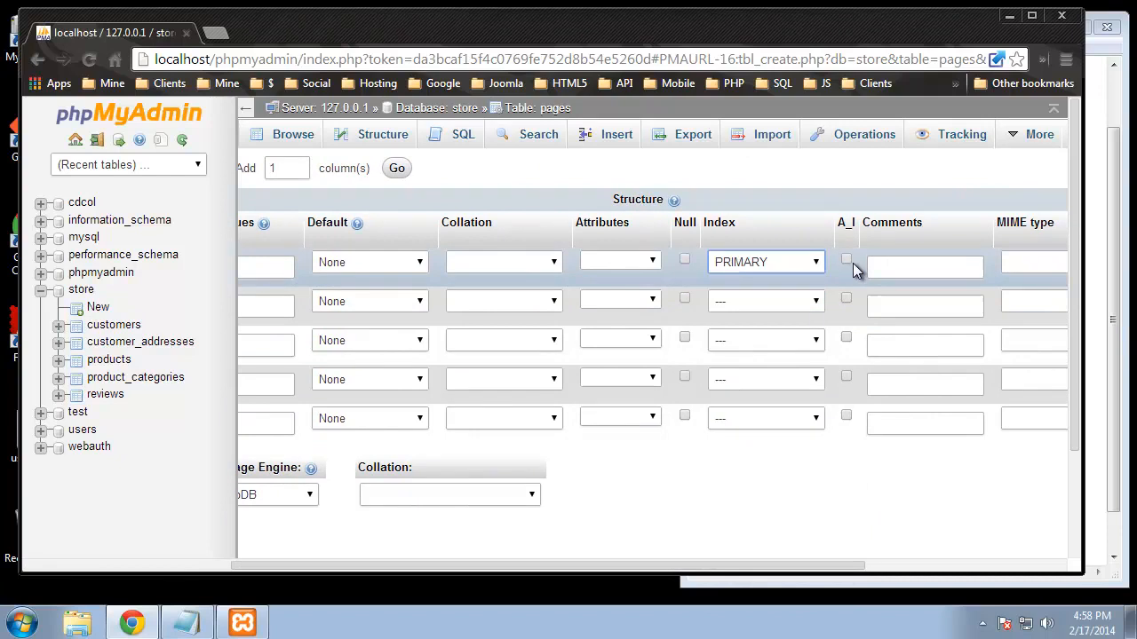
click(849, 258)
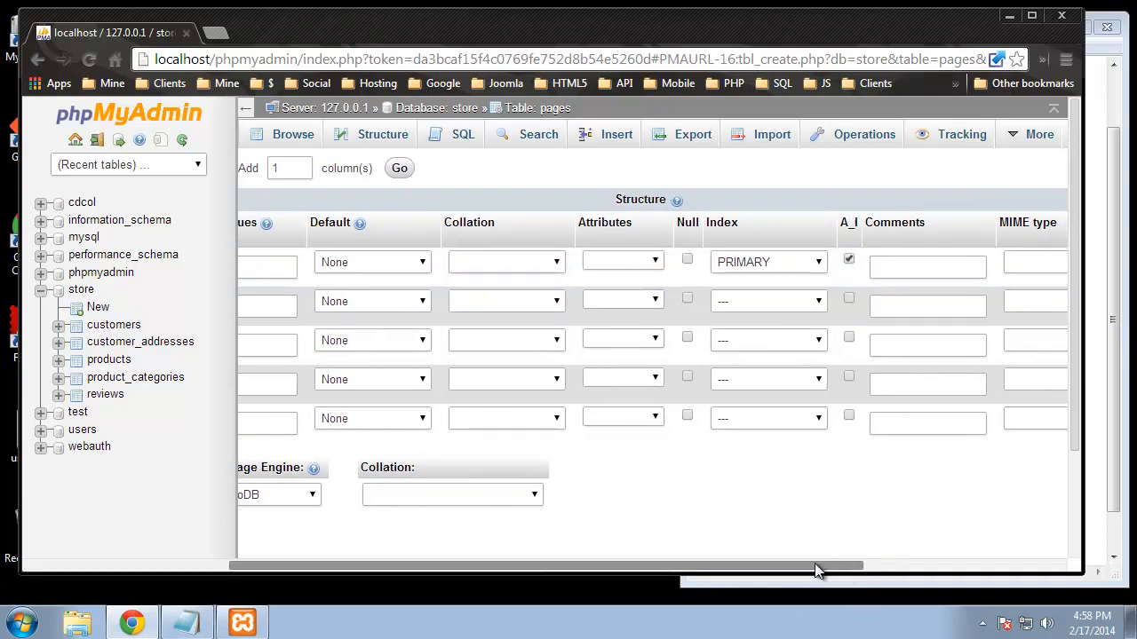
drag(838, 563, 487, 561)
click(309, 305)
text(title)
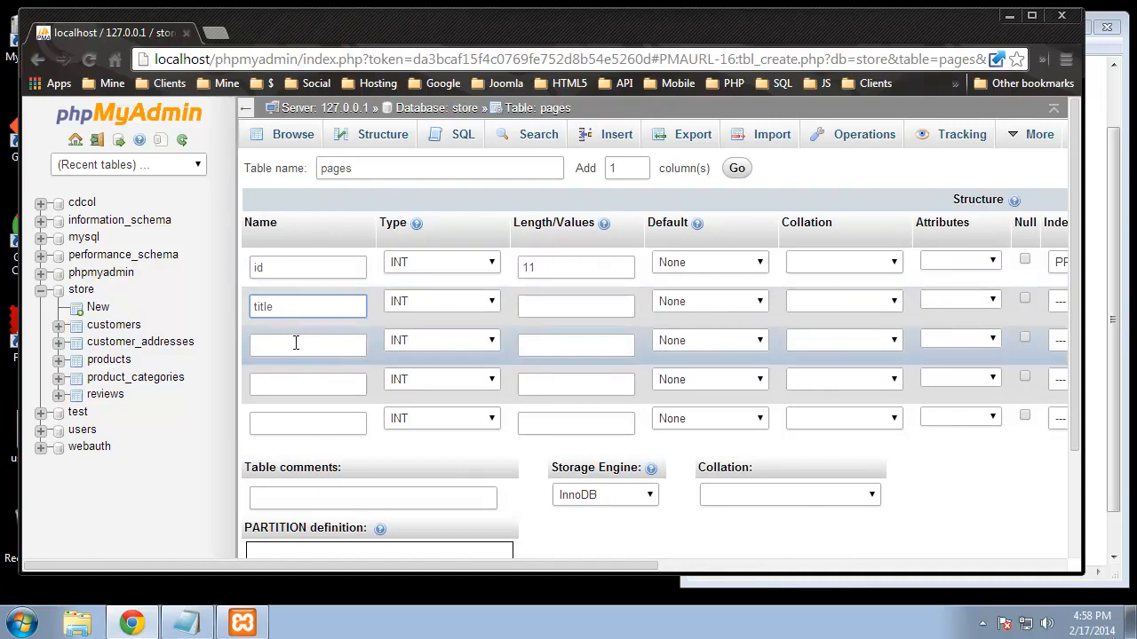
Step: Name the remaining pages columns body, category and create_date
click(293, 344)
text(body)
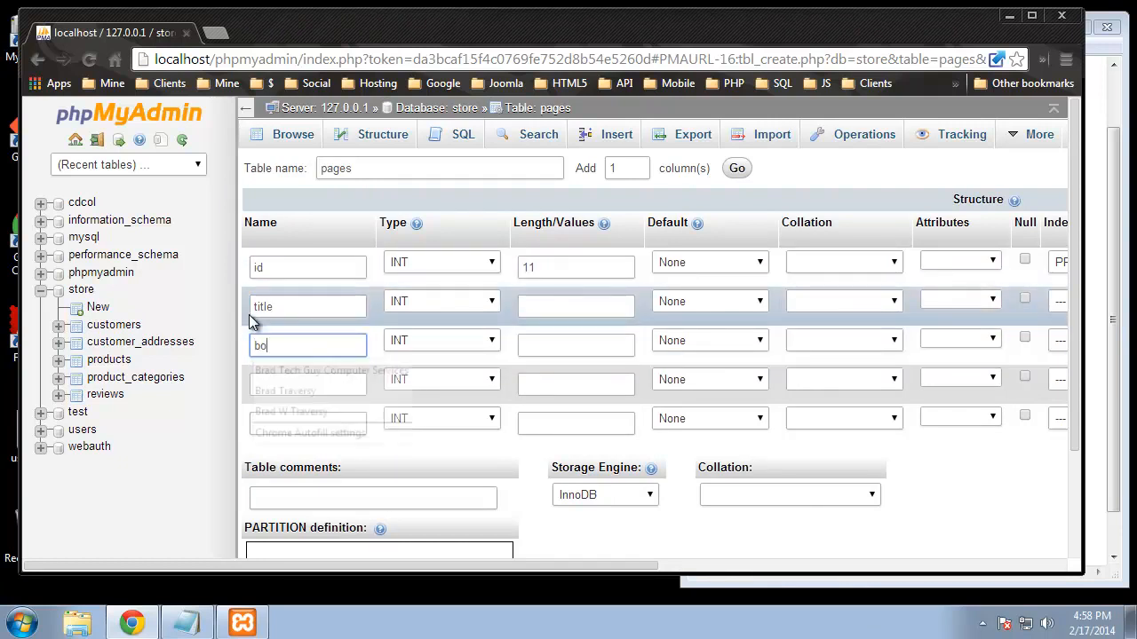
click(299, 385)
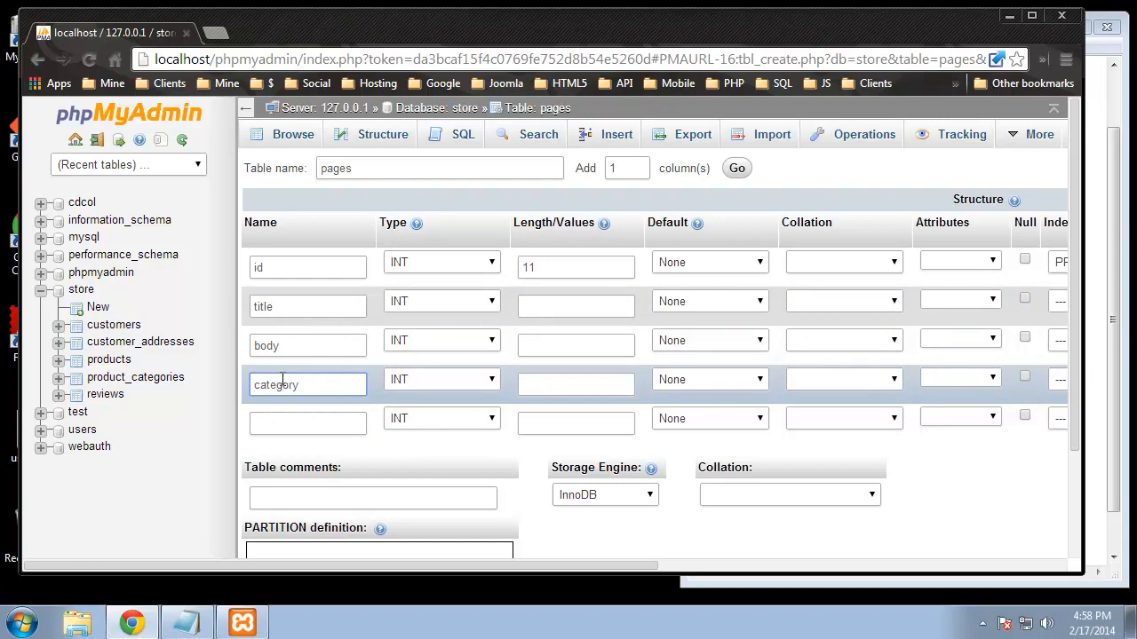
click(293, 423)
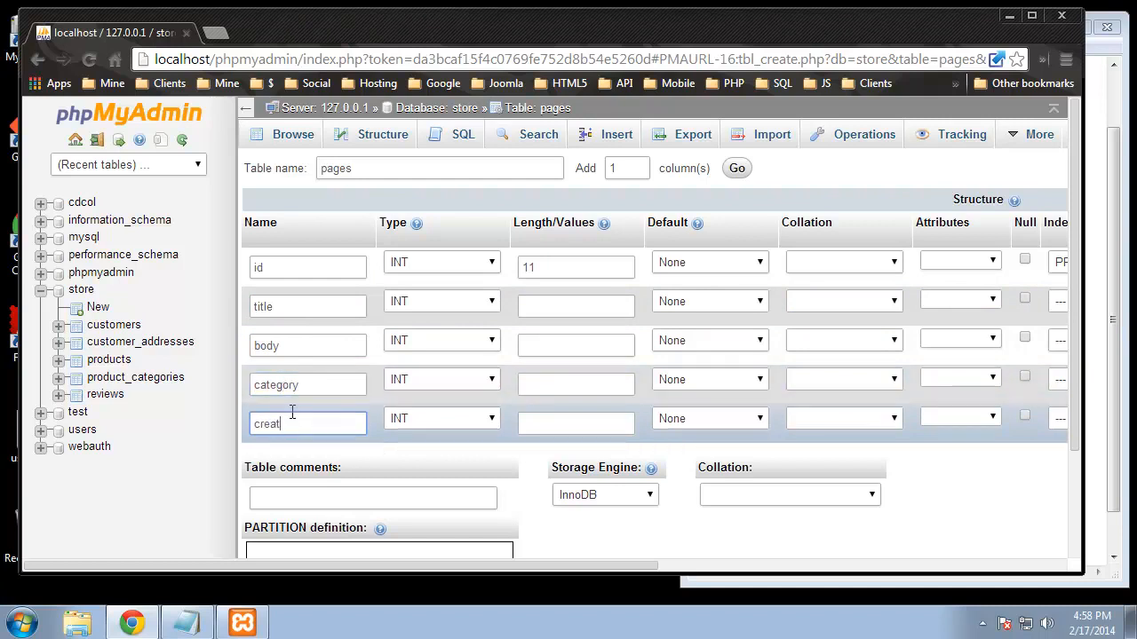
Step: Make title VARCHAR 100, body TEXT, and category INT with length entered as 111
click(474, 302)
click(446, 332)
click(548, 308)
text(100)
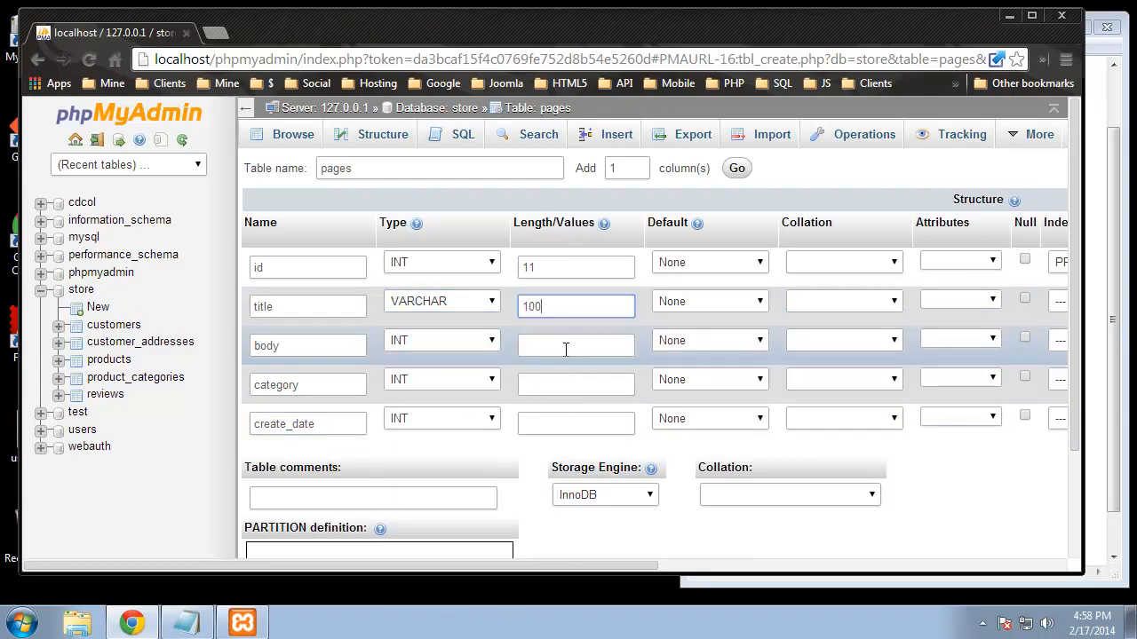
click(438, 339)
click(410, 79)
click(432, 376)
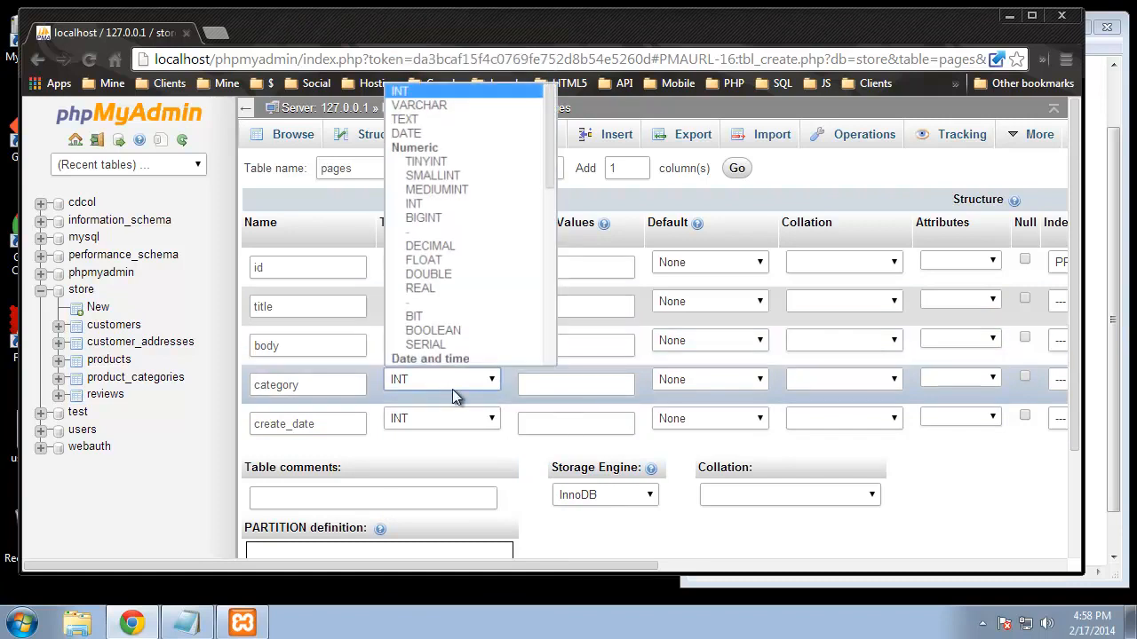
click(551, 385)
text(111)
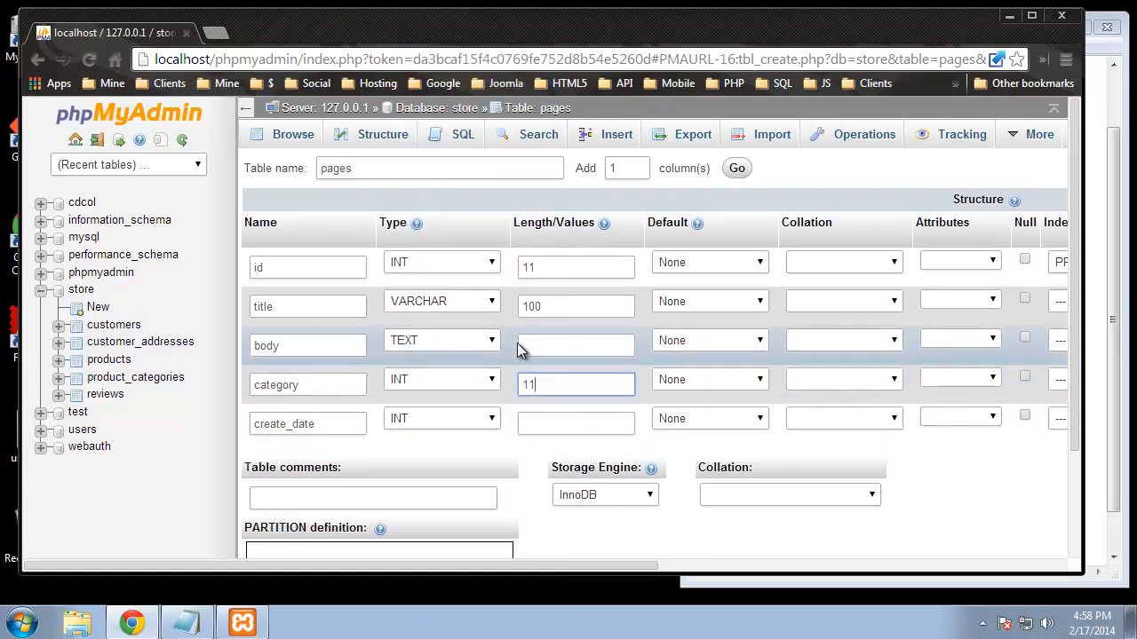
Step: Make create_date a TIMESTAMP defaulting to CURRENT_TIMESTAMP
click(436, 417)
scroll(430, 266, down, 4)
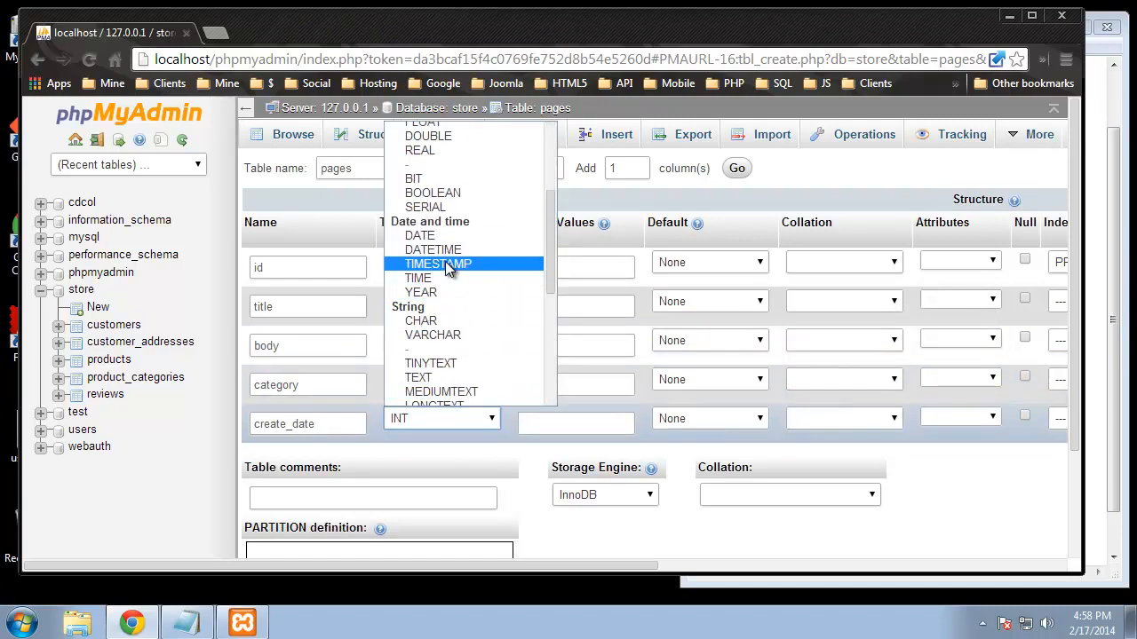
click(444, 262)
click(700, 420)
click(712, 483)
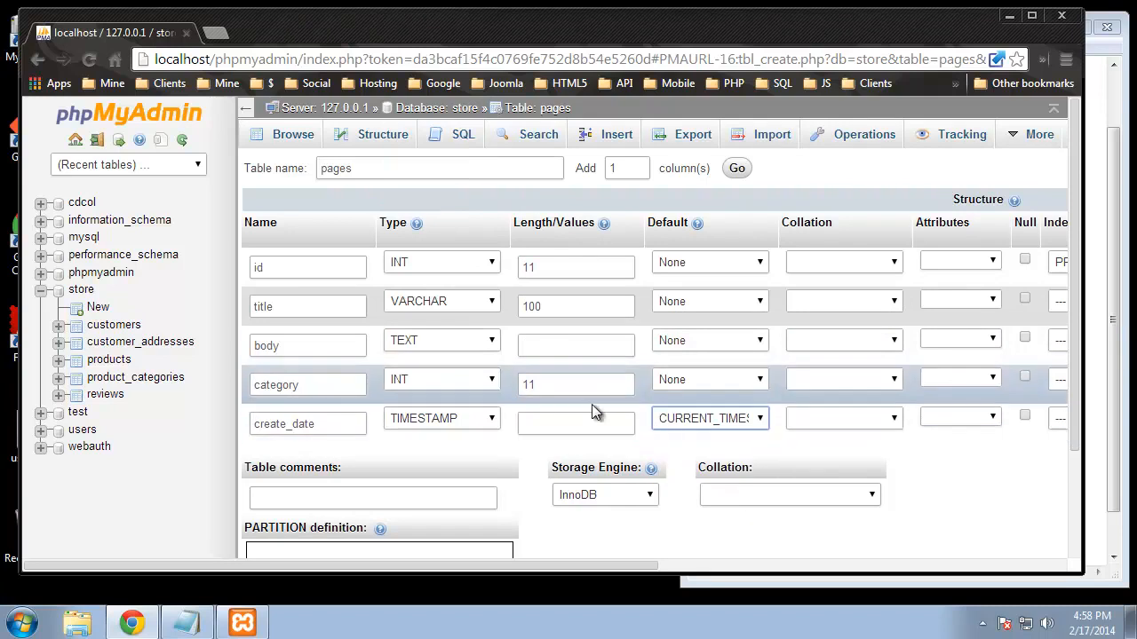
click(904, 500)
scroll(904, 500, down, 3)
Step: Save the pages table and create a new table page_categories with 4 columns
click(1021, 489)
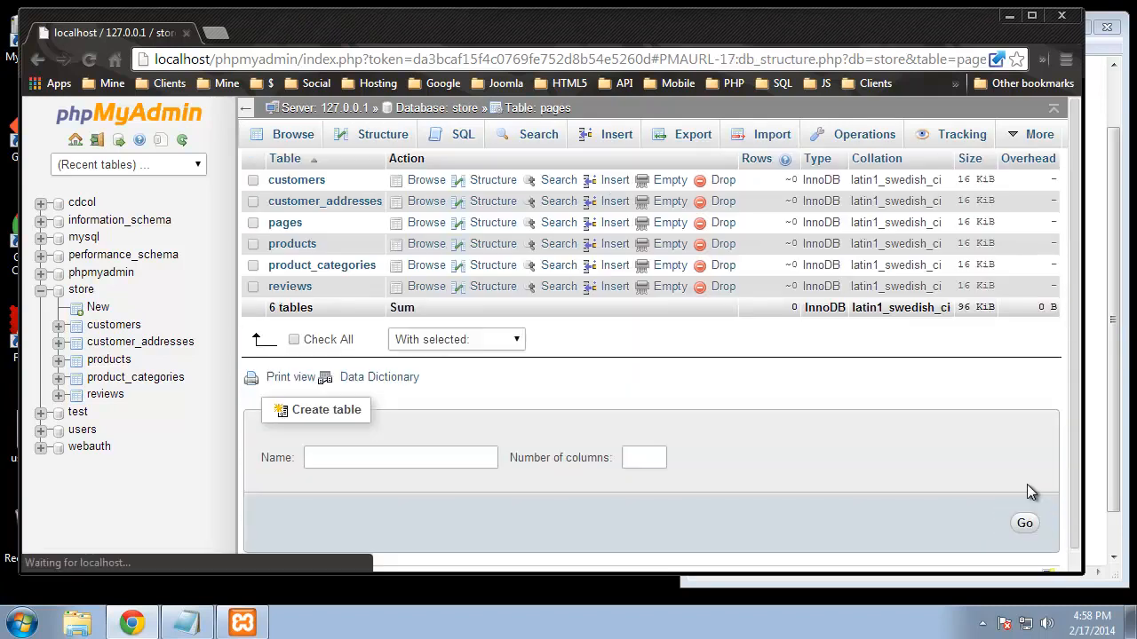
click(373, 457)
text(page_categories)
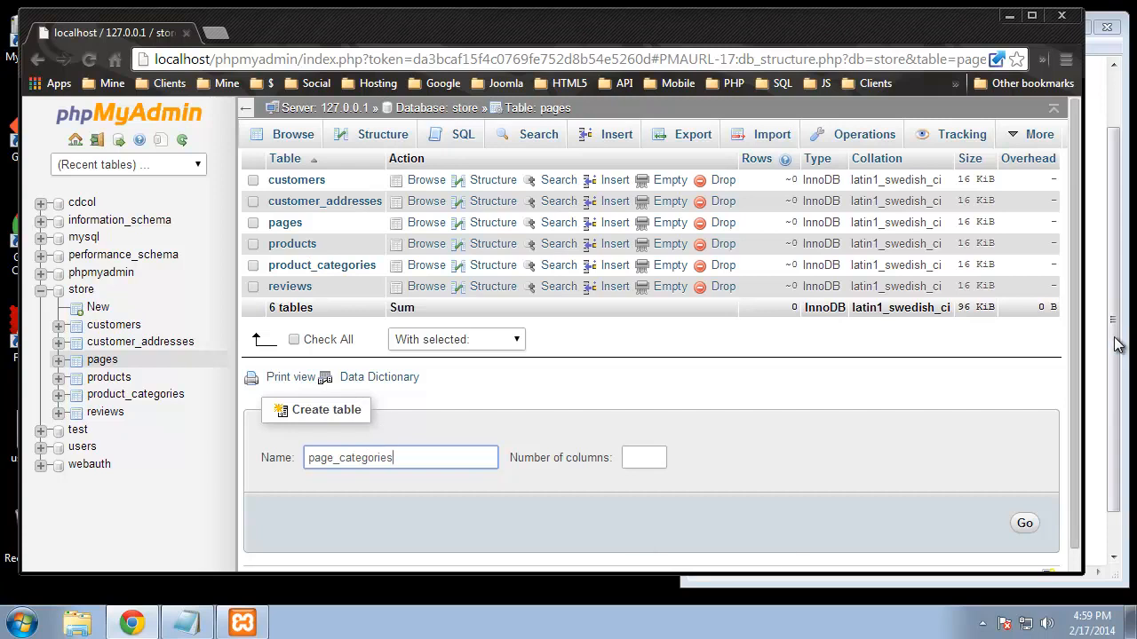
click(1116, 344)
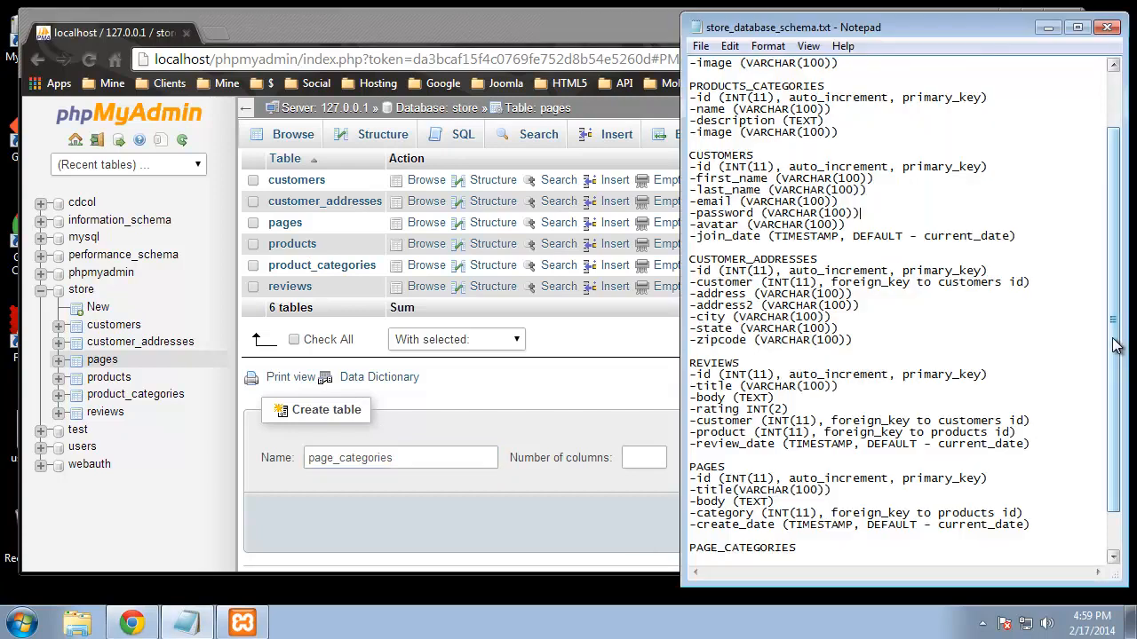
scroll(782, 497, down, 2)
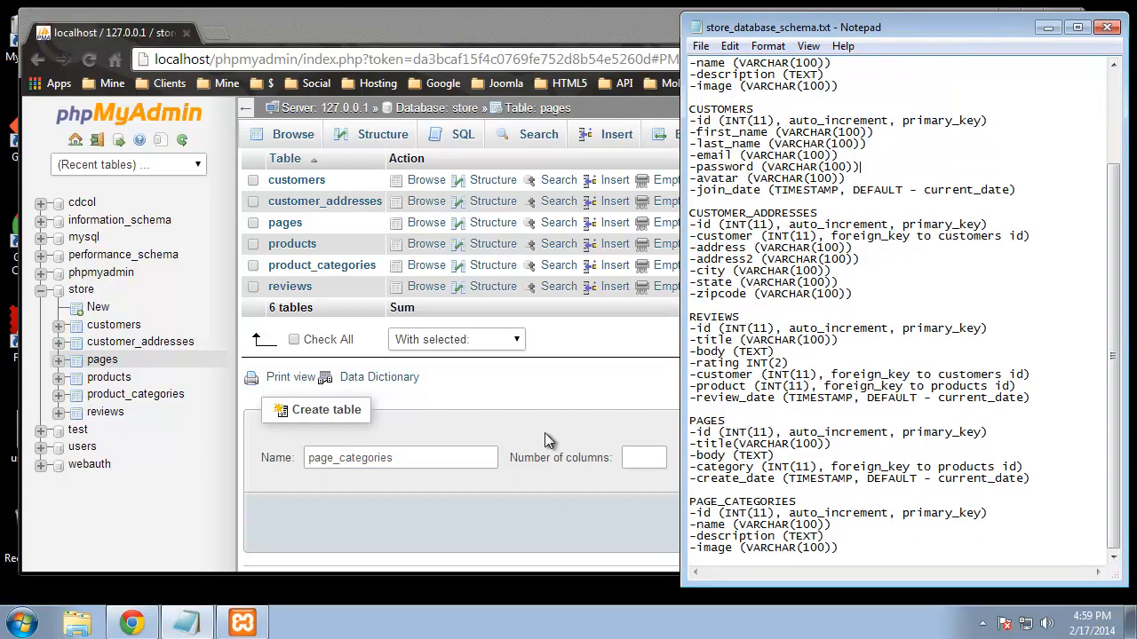
click(547, 393)
click(644, 459)
text(4)
click(1024, 523)
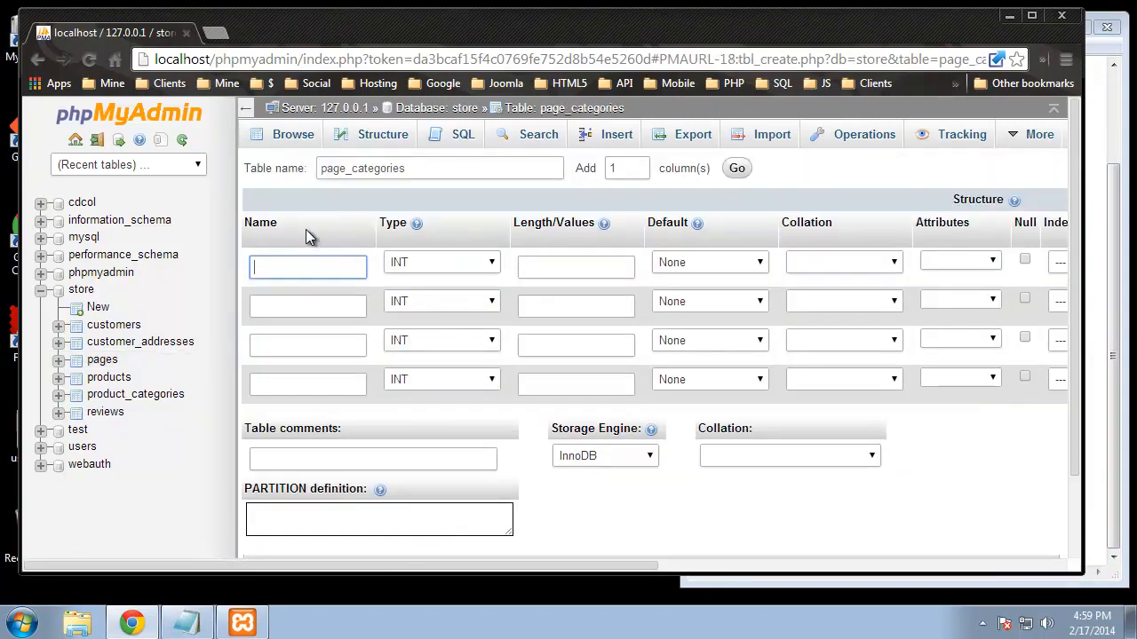
Step: Add an id column as the auto-incrementing primary key
text(id)
drag(613, 565, 779, 565)
click(871, 266)
click(853, 297)
click(910, 259)
drag(776, 569, 435, 565)
Step: Add columns name VARCHAR, description TEXT and image VARCHAR
click(298, 307)
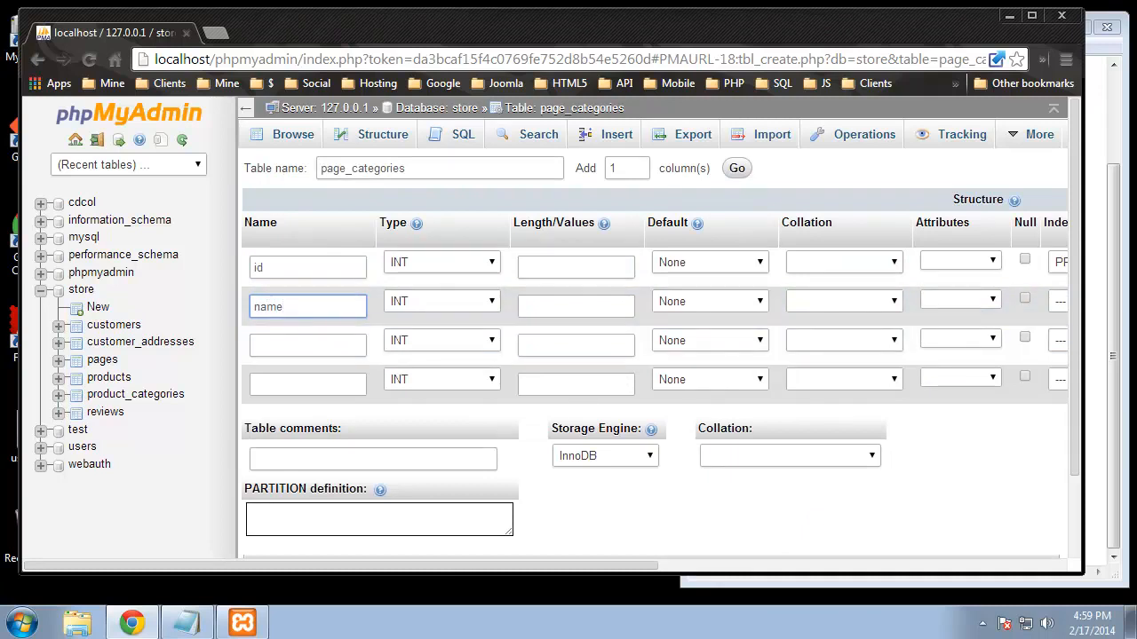
click(291, 343)
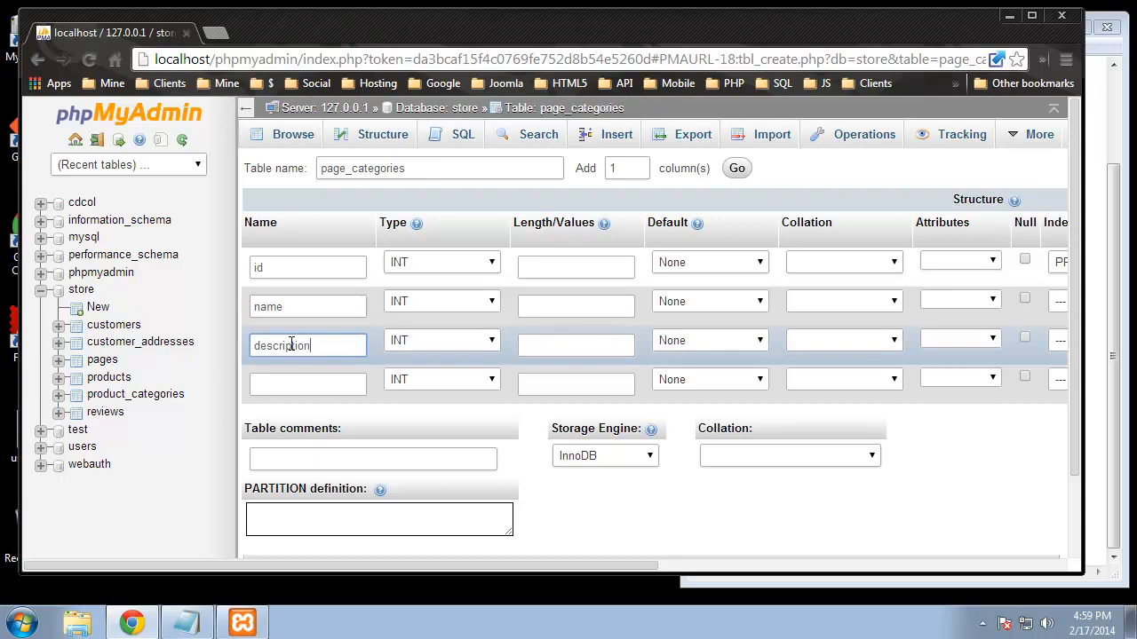
click(278, 377)
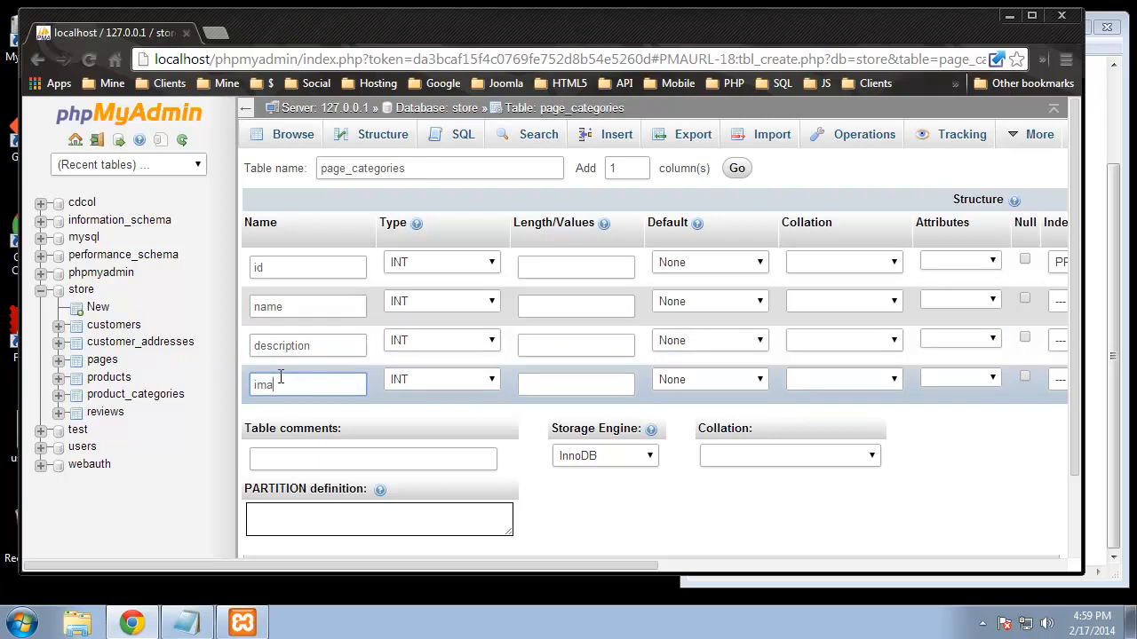
click(460, 303)
click(446, 349)
click(442, 302)
click(436, 334)
click(442, 338)
click(409, 80)
click(477, 380)
click(421, 104)
Step: Set name's length to 100 and image's to 150, then save the table
click(581, 306)
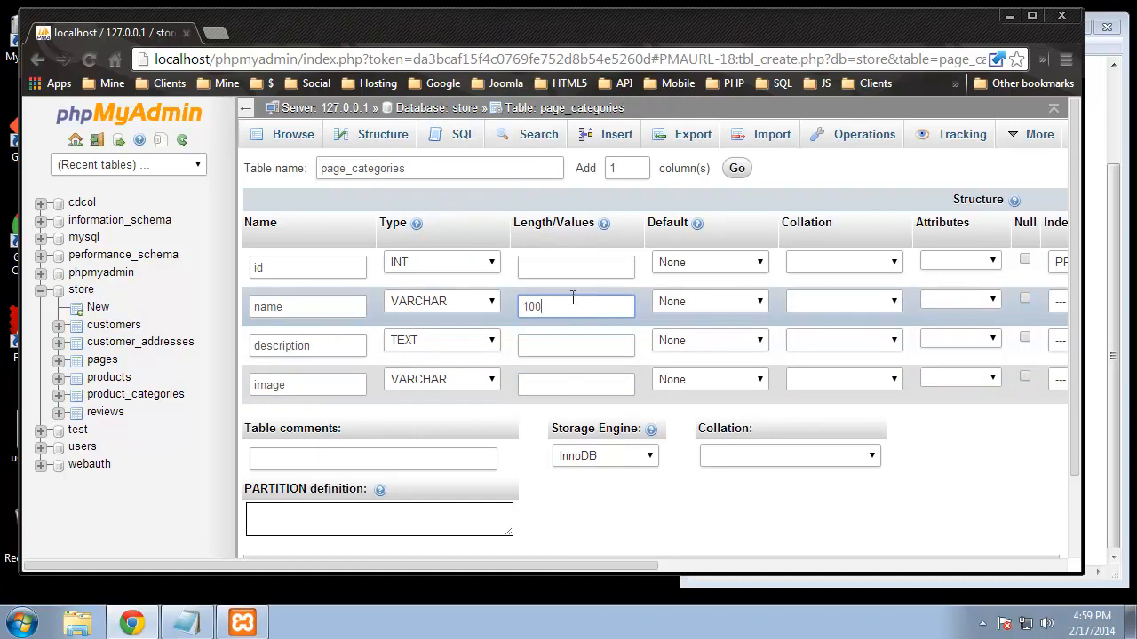
click(531, 384)
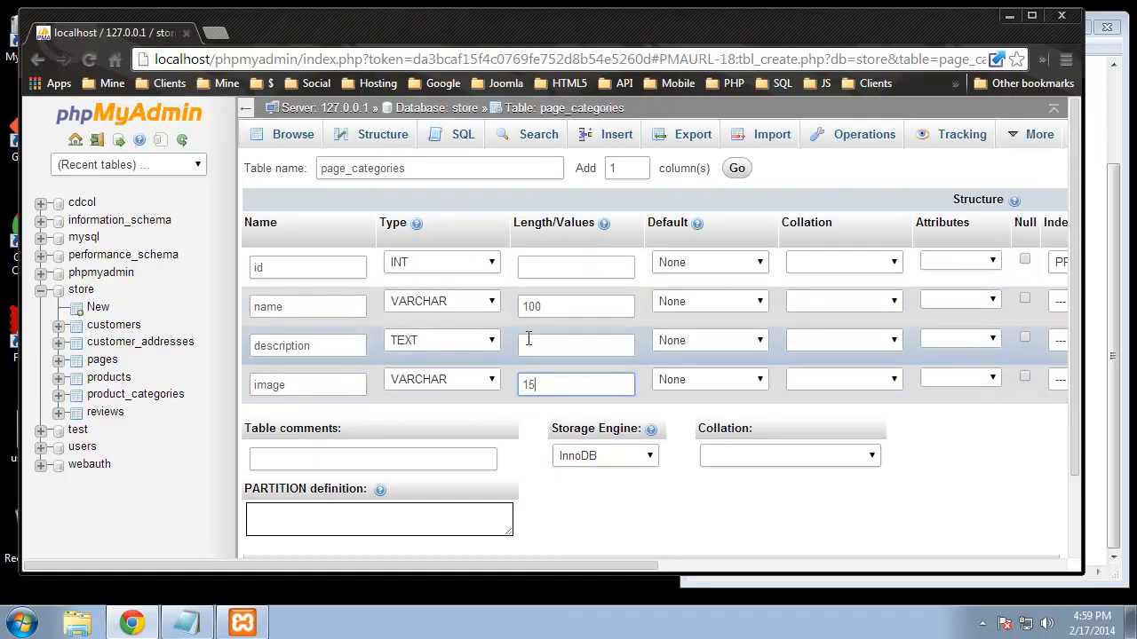
scroll(909, 454, down, 2)
click(1017, 489)
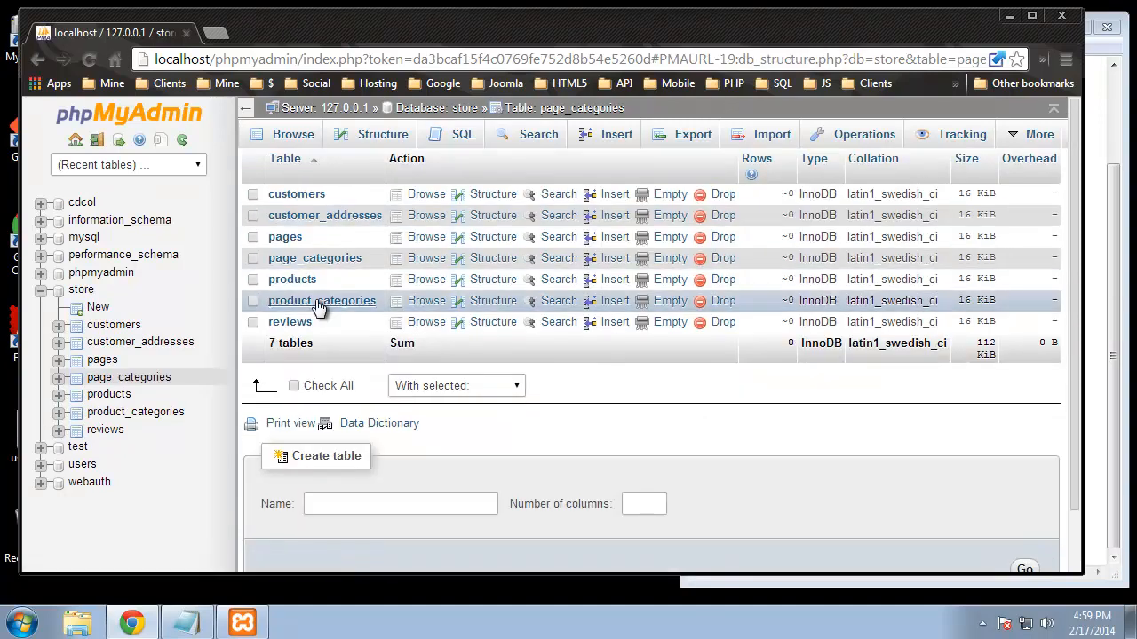